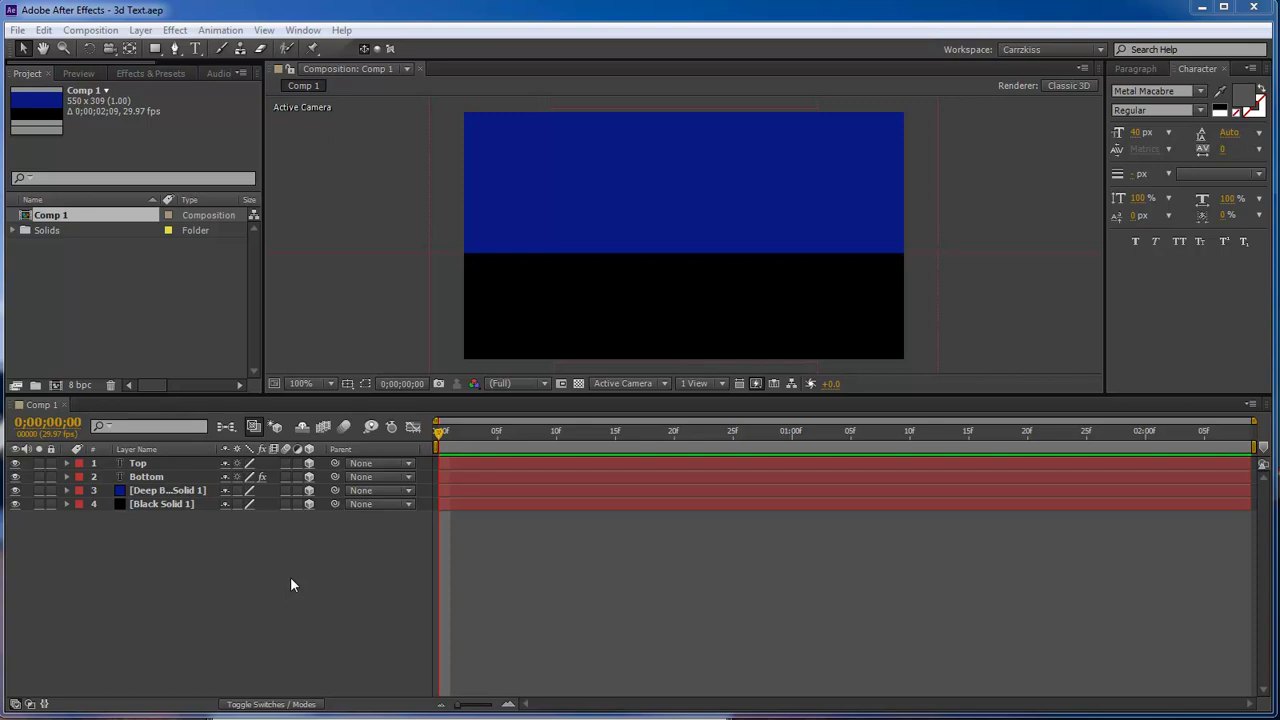
# - Preview Comp 1's Dark Effects fade-in and stop playback at 0;00;01;06
pyautogui.press('space')
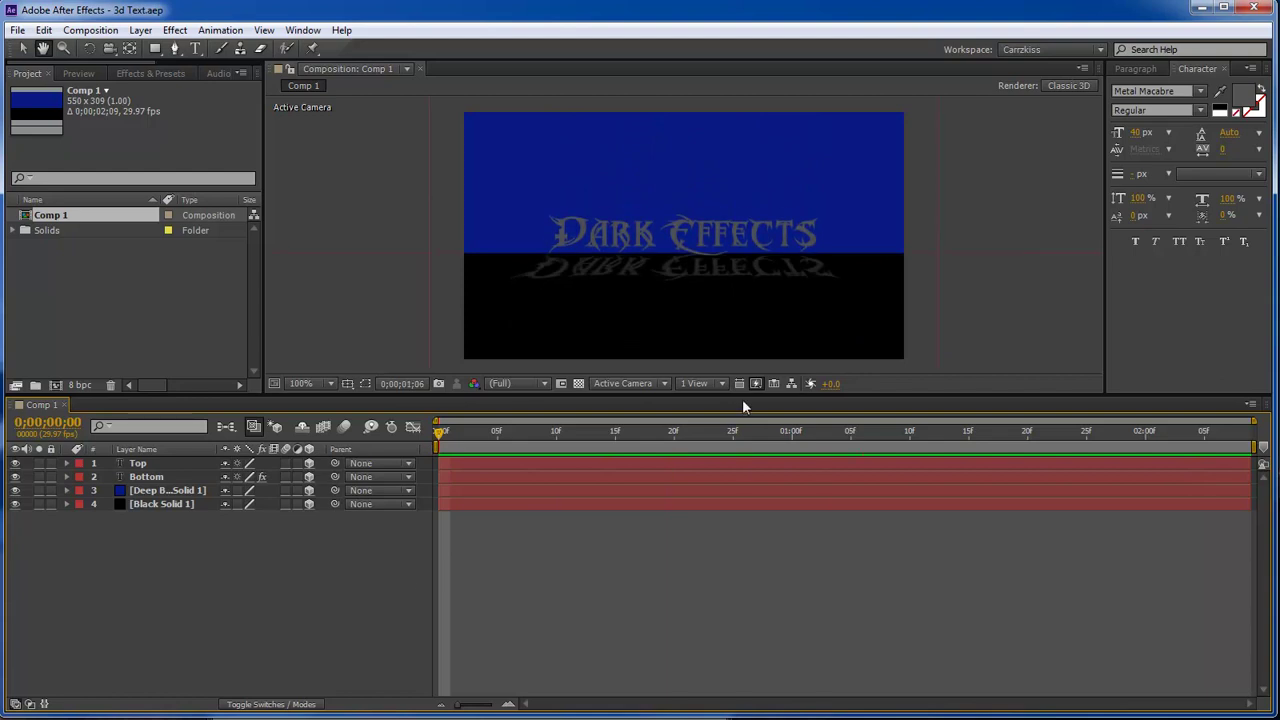
pyautogui.press('space')
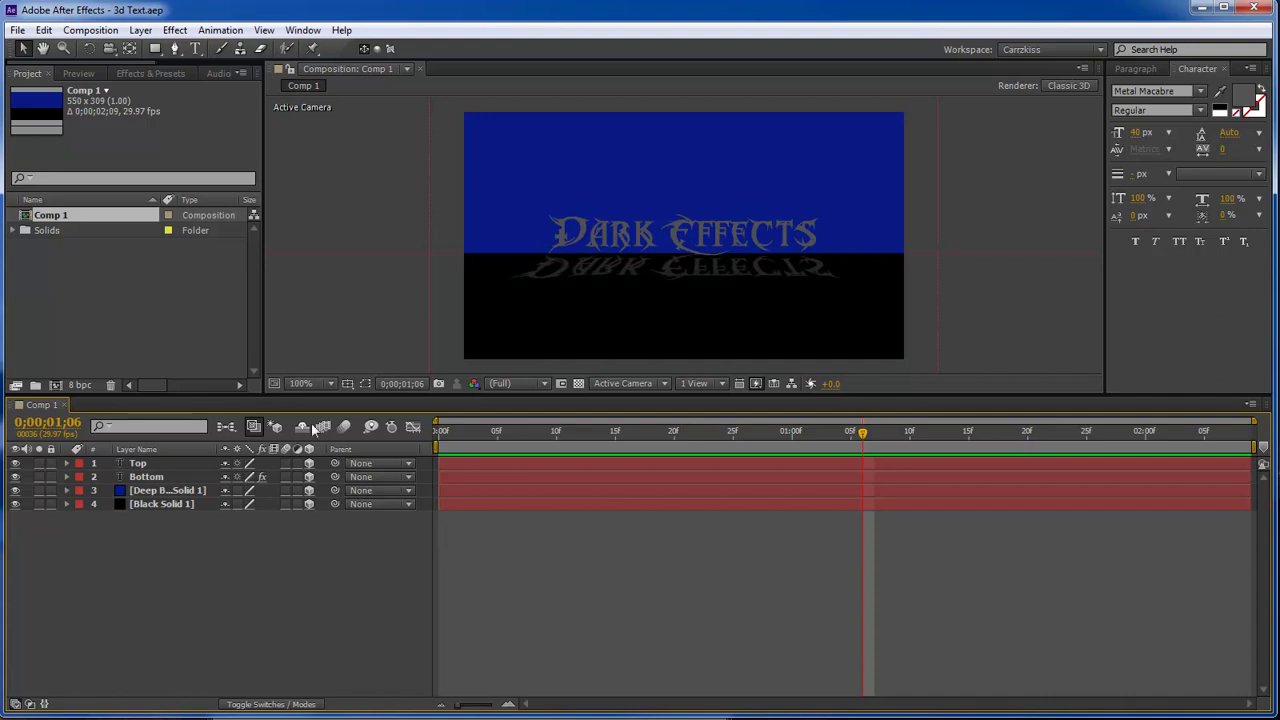
# - Create a new composition, Comp 2, with the default settings
pyautogui.click(18, 30)
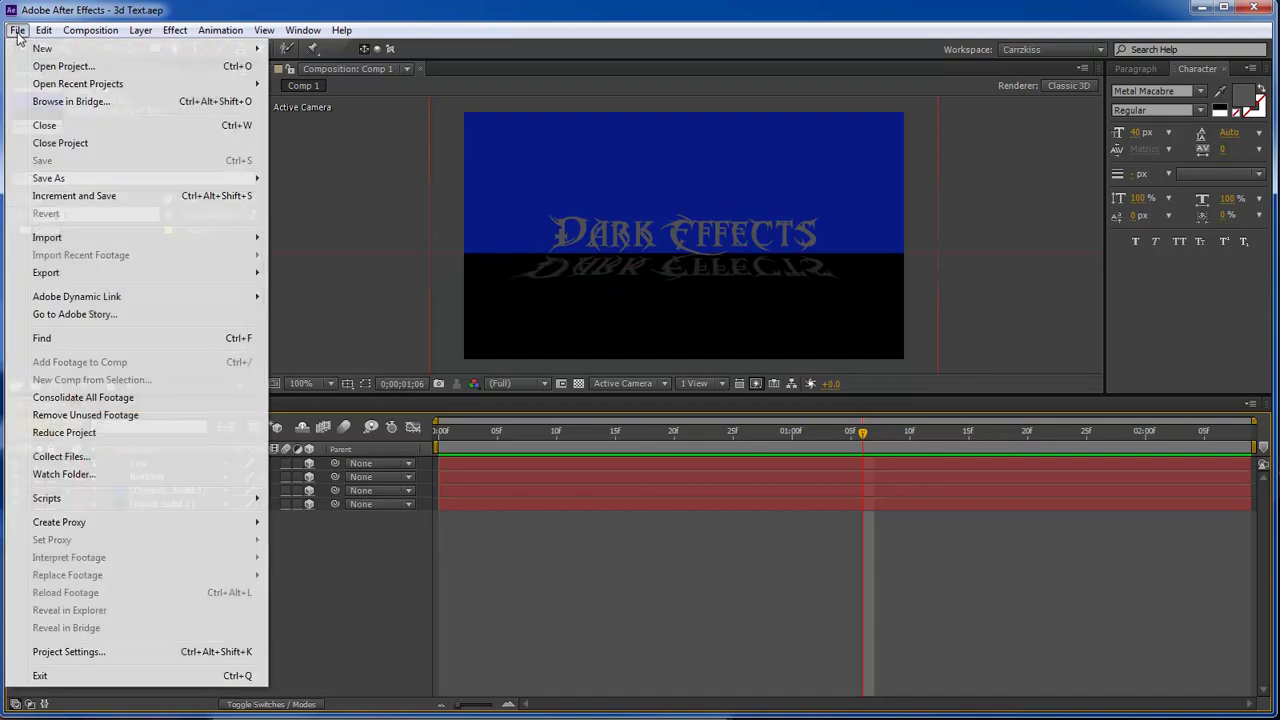
pyautogui.click(18, 30)
pyautogui.click(90, 30)
pyautogui.click(110, 46)
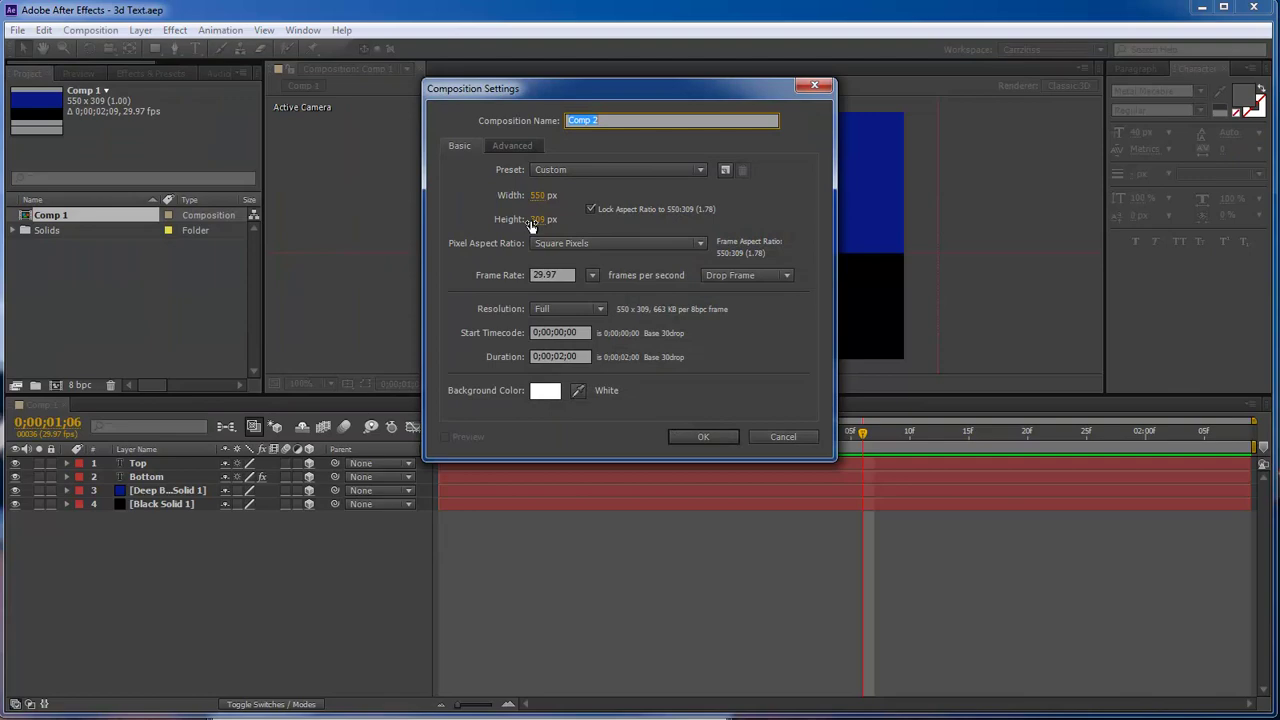
pyautogui.click(717, 437)
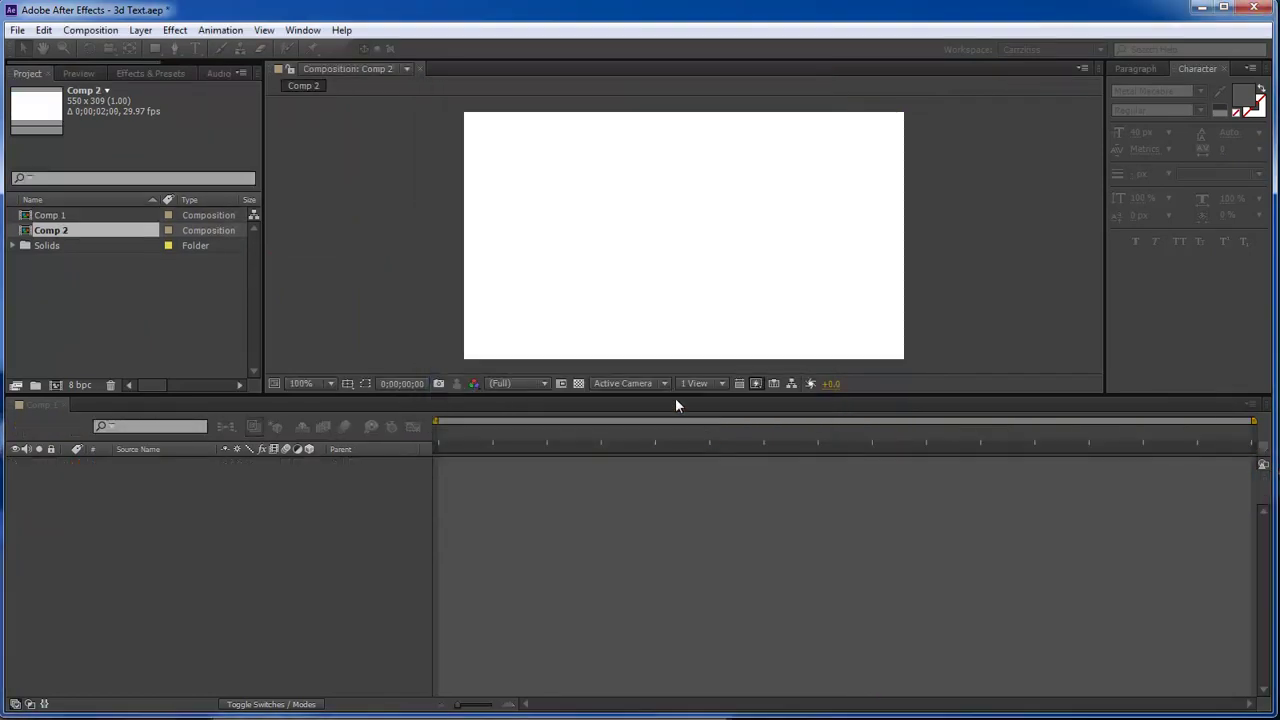
# - Add a black solid layer named Floor to Comp 2
pyautogui.click(140, 30)
pyautogui.moveTo(226, 60)
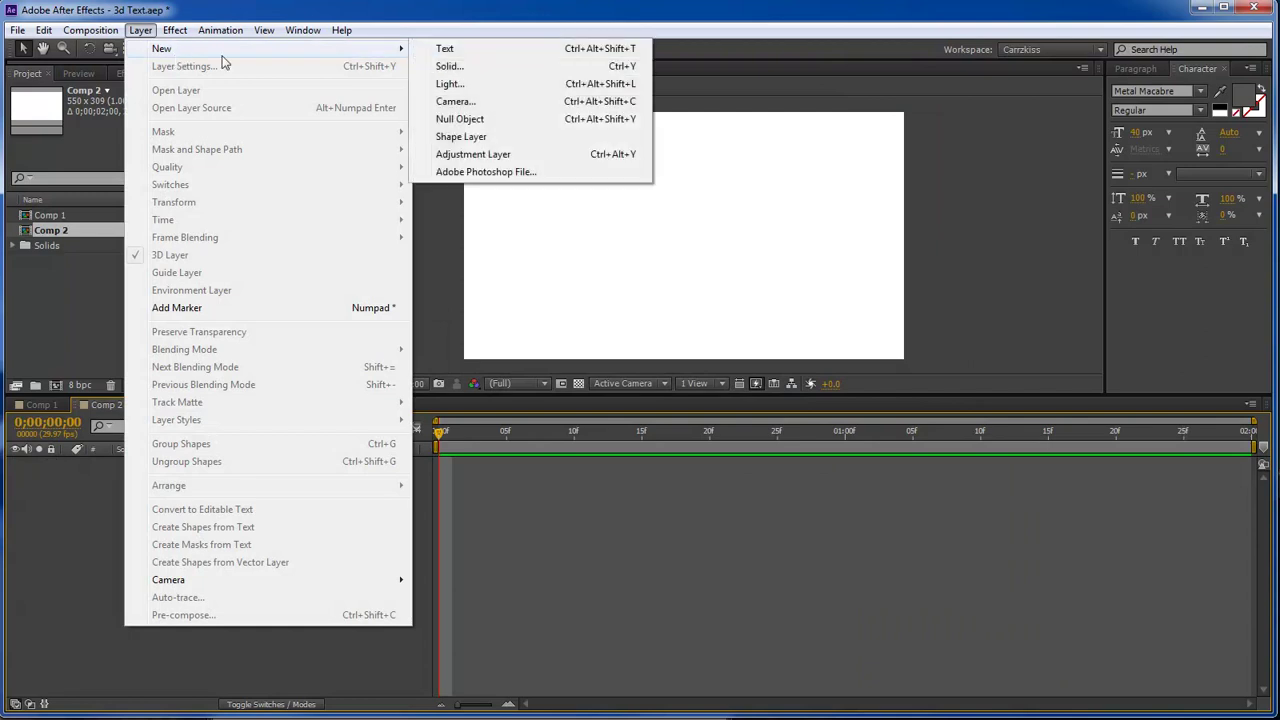
pyautogui.click(472, 66)
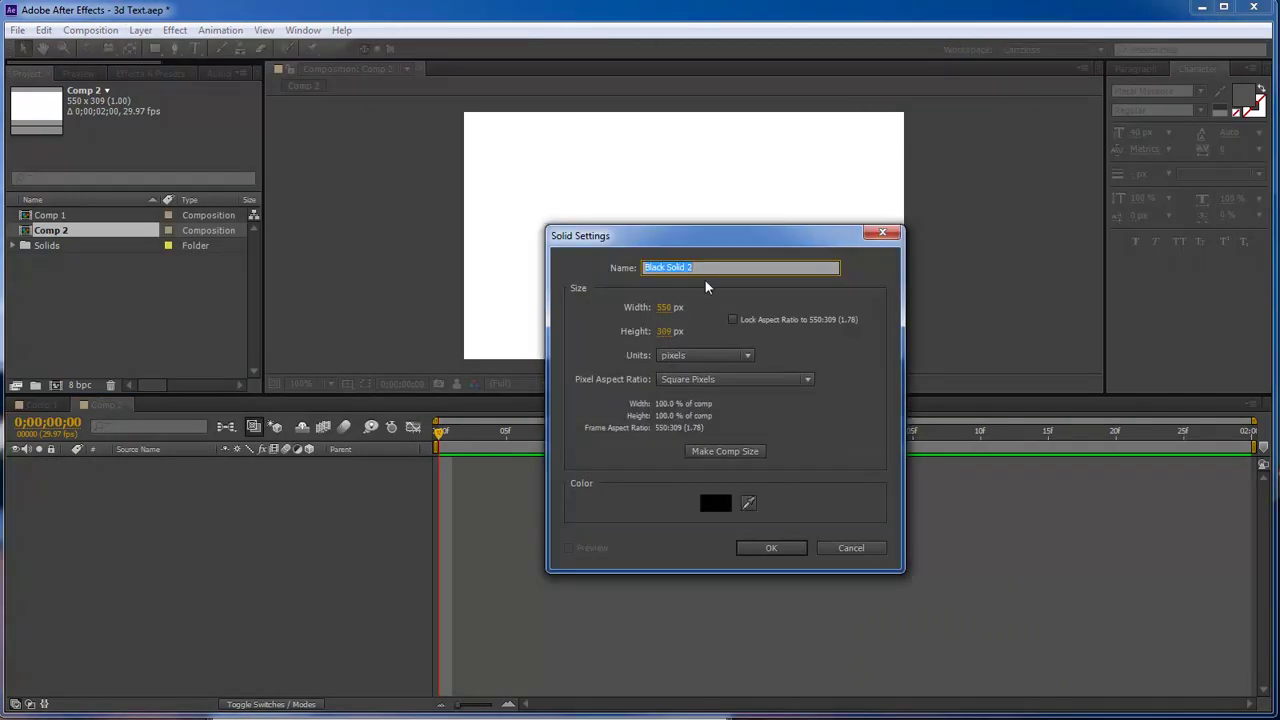
pyautogui.write('Floor')
pyautogui.click(776, 548)
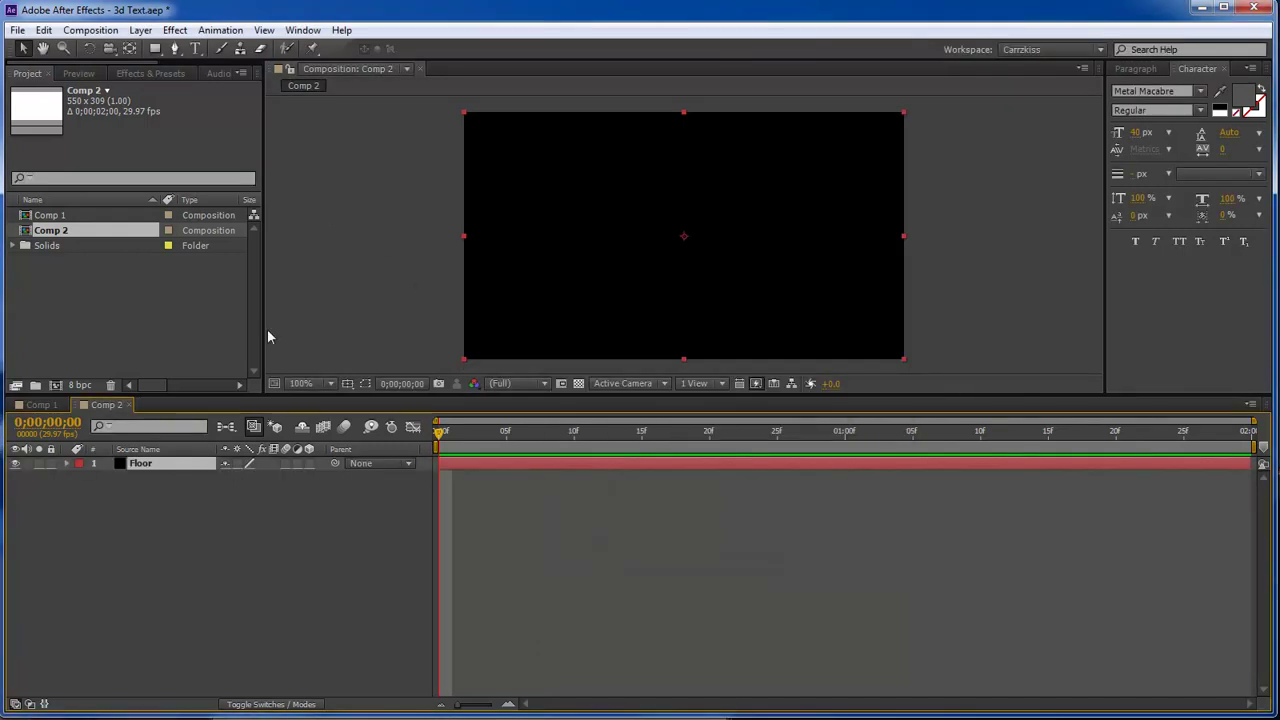
# - Make the Floor layer 3D and orbit the camera view to inspect it
pyautogui.click(309, 463)
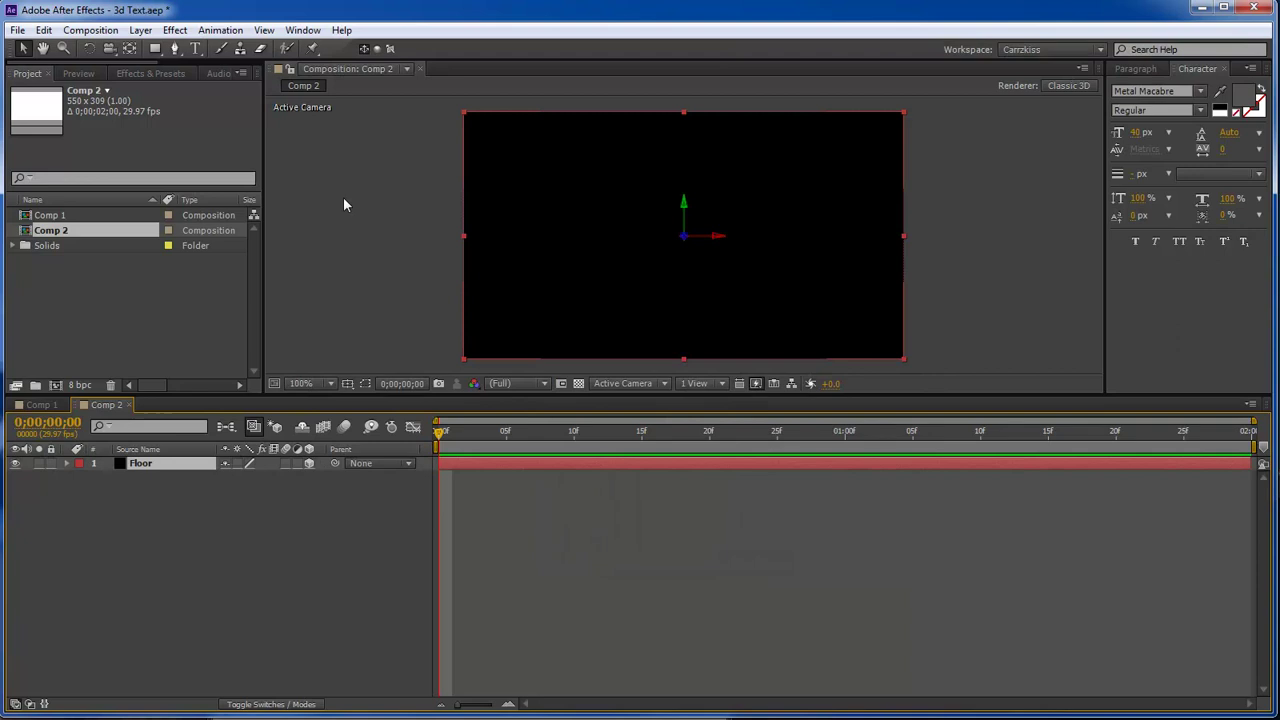
pyautogui.press('c')
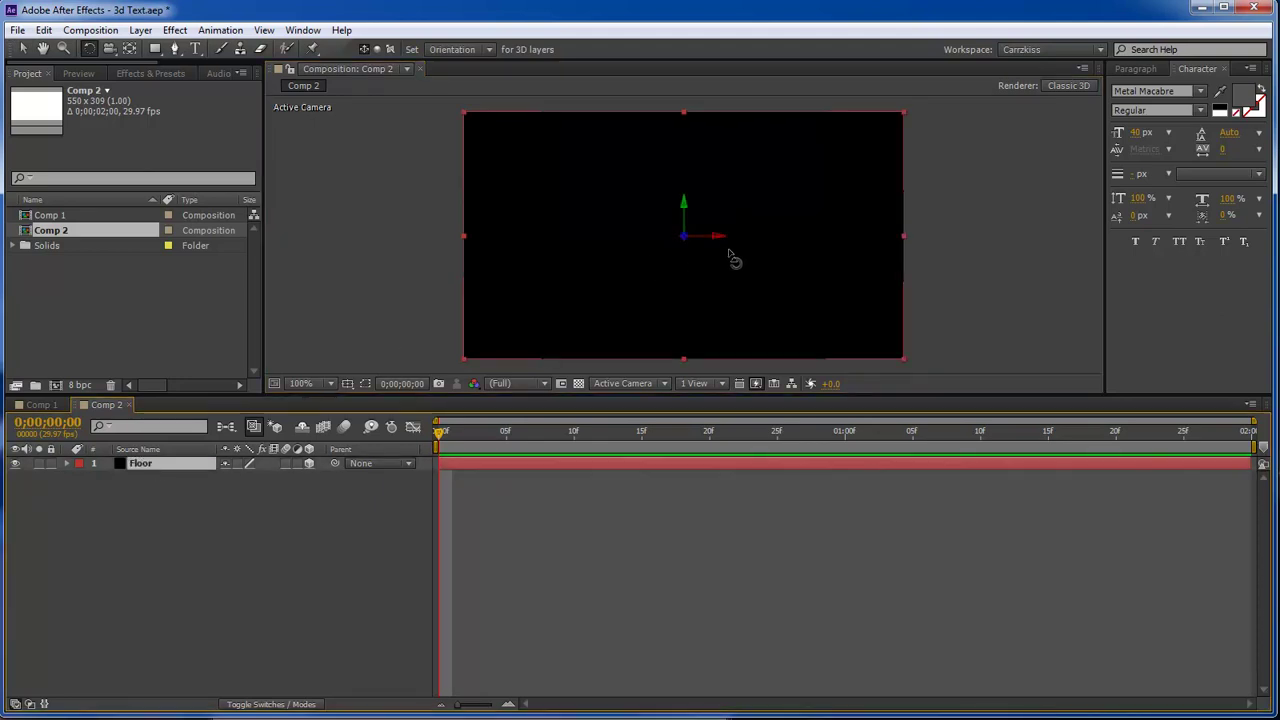
pyautogui.moveTo(730, 250); pyautogui.dragTo(684, 308)
# - Tilt the floor back into the lower frame and widen it beyond the comp edges
pyautogui.press('v')
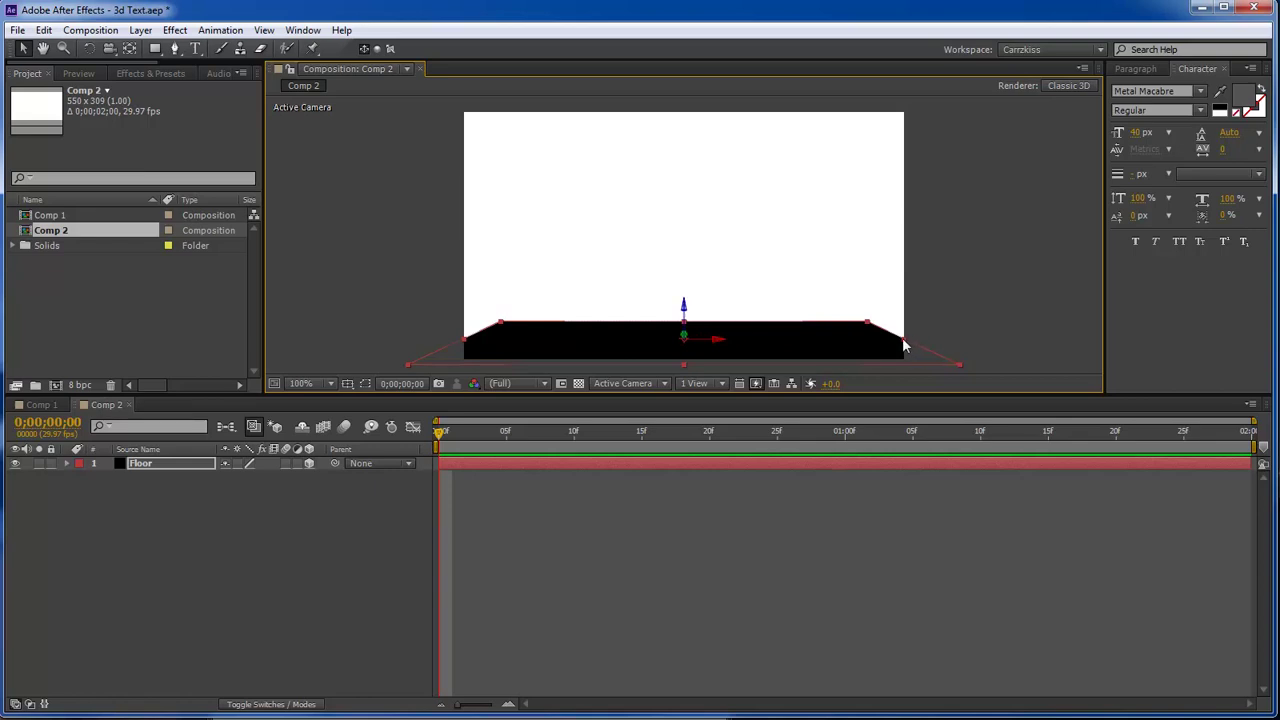
pyautogui.moveTo(902, 337); pyautogui.dragTo(1005, 340)
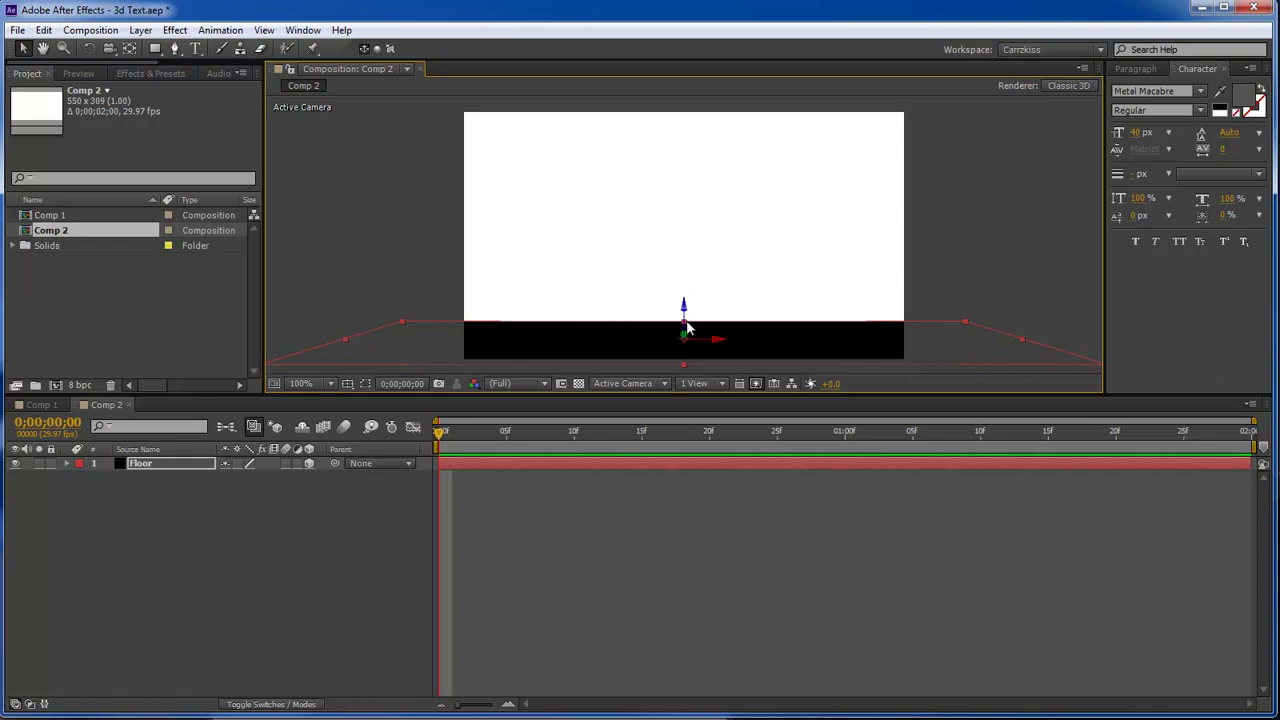
pyautogui.moveTo(687, 327); pyautogui.dragTo(689, 303)
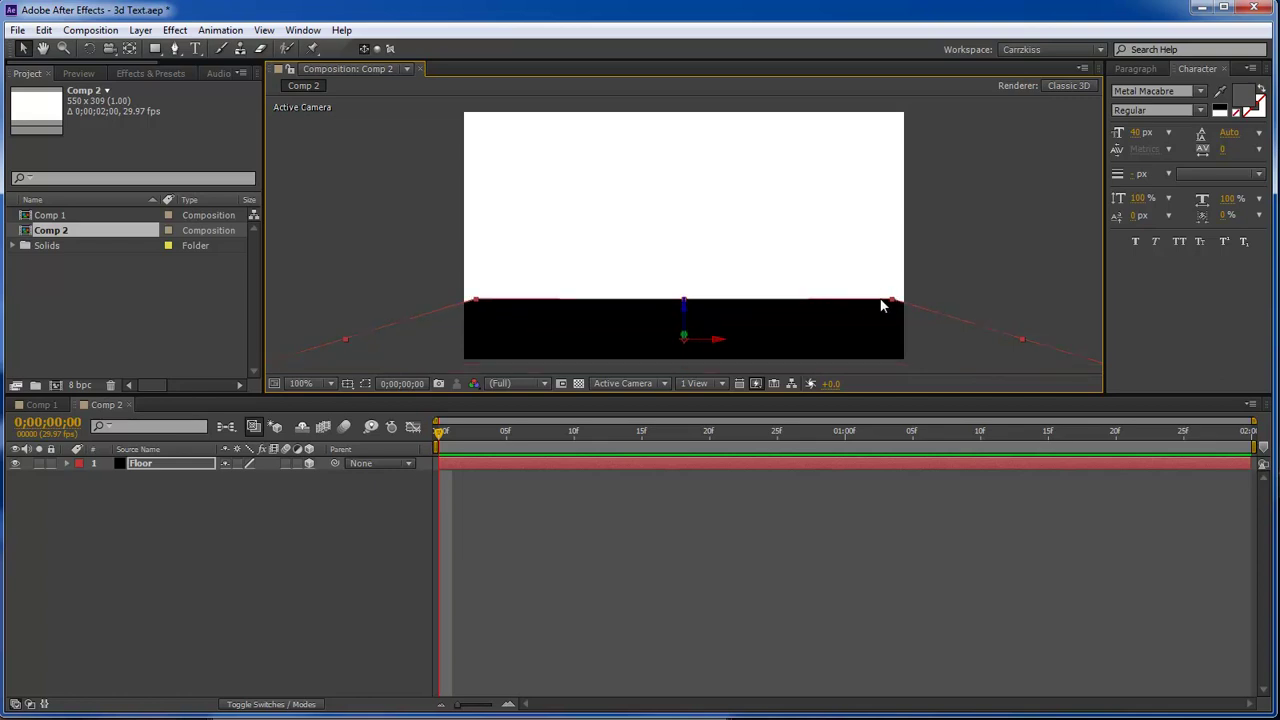
pyautogui.moveTo(1022, 338); pyautogui.dragTo(1053, 338)
pyautogui.click(977, 266)
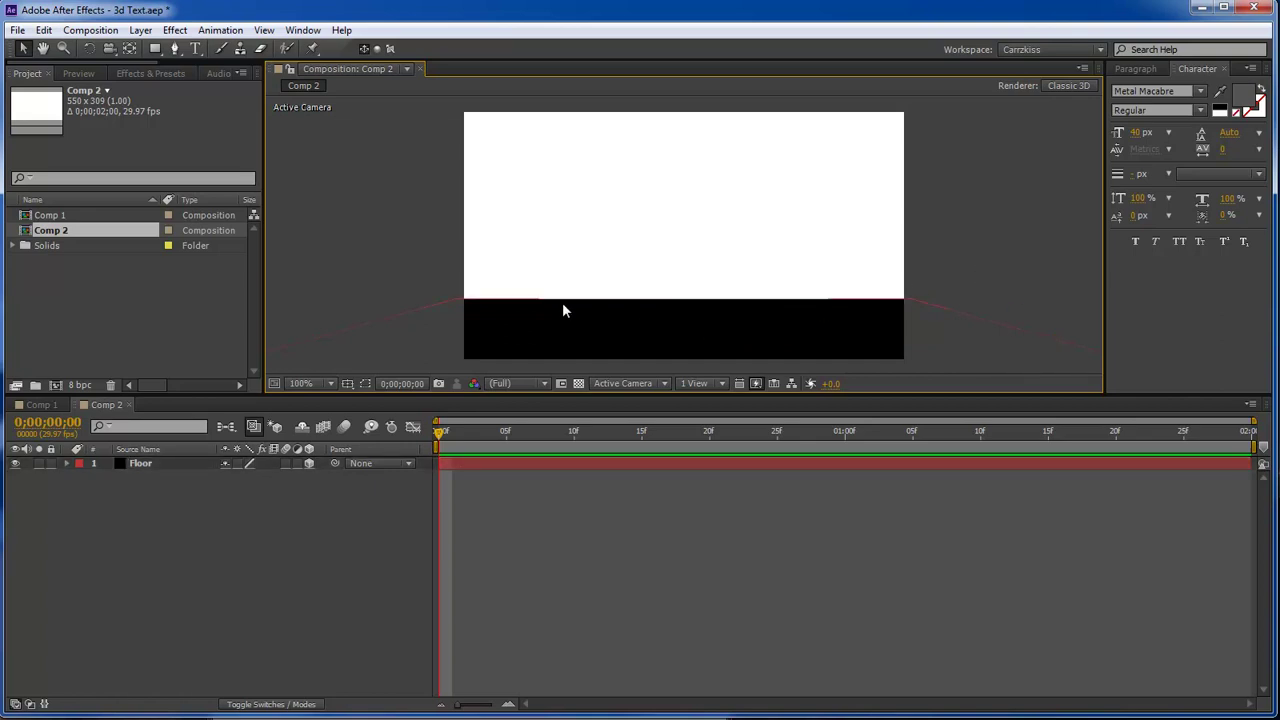
# - Add a new solid coloured medium blue (487CF2) and name it Sky
pyautogui.click(140, 30)
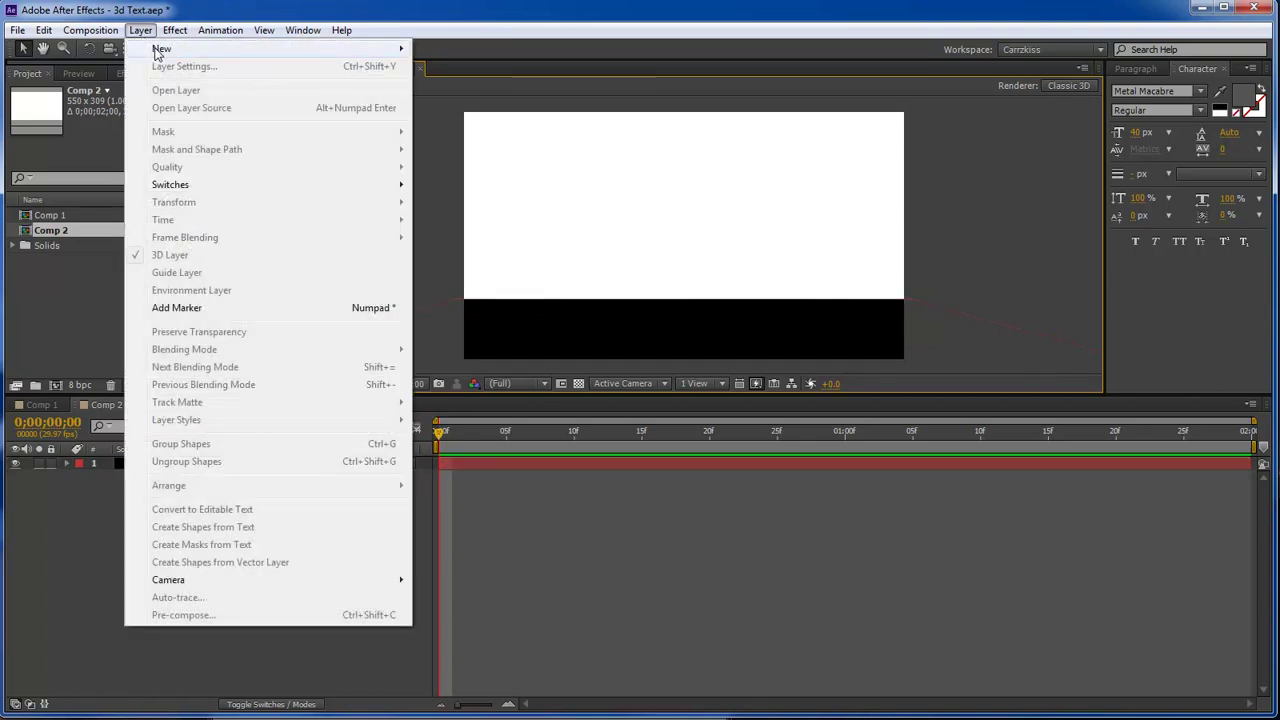
pyautogui.moveTo(160, 46)
pyautogui.click(470, 66)
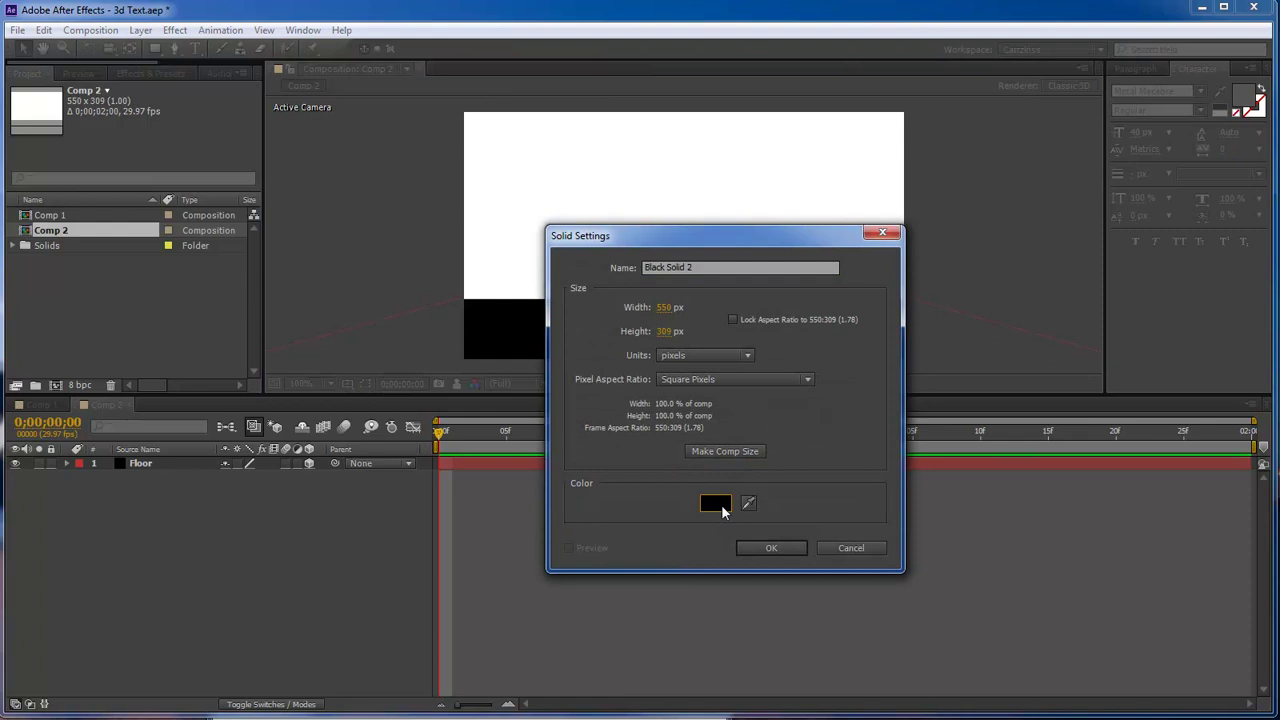
pyautogui.click(711, 500)
pyautogui.click(665, 546)
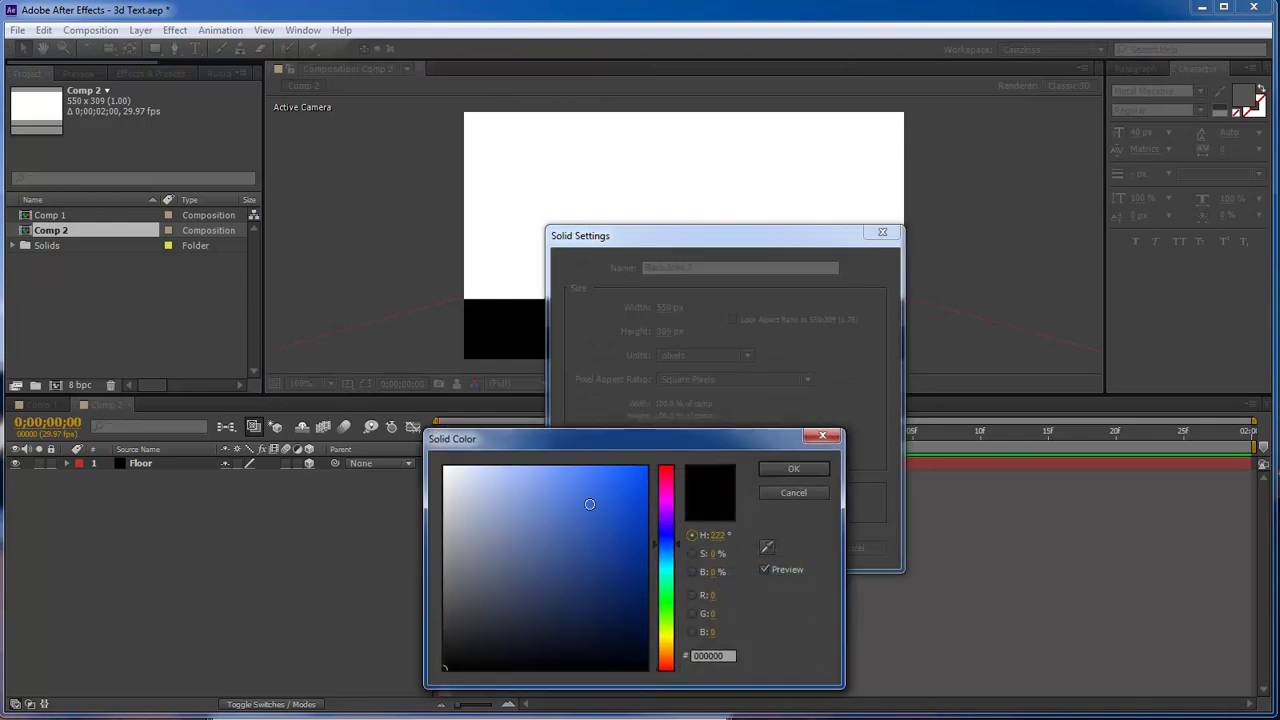
pyautogui.moveTo(608, 492)
pyautogui.mouseDown()
pyautogui.moveTo(606, 517)
pyautogui.moveTo(617, 482)
pyautogui.moveTo(587, 477)
pyautogui.mouseUp()
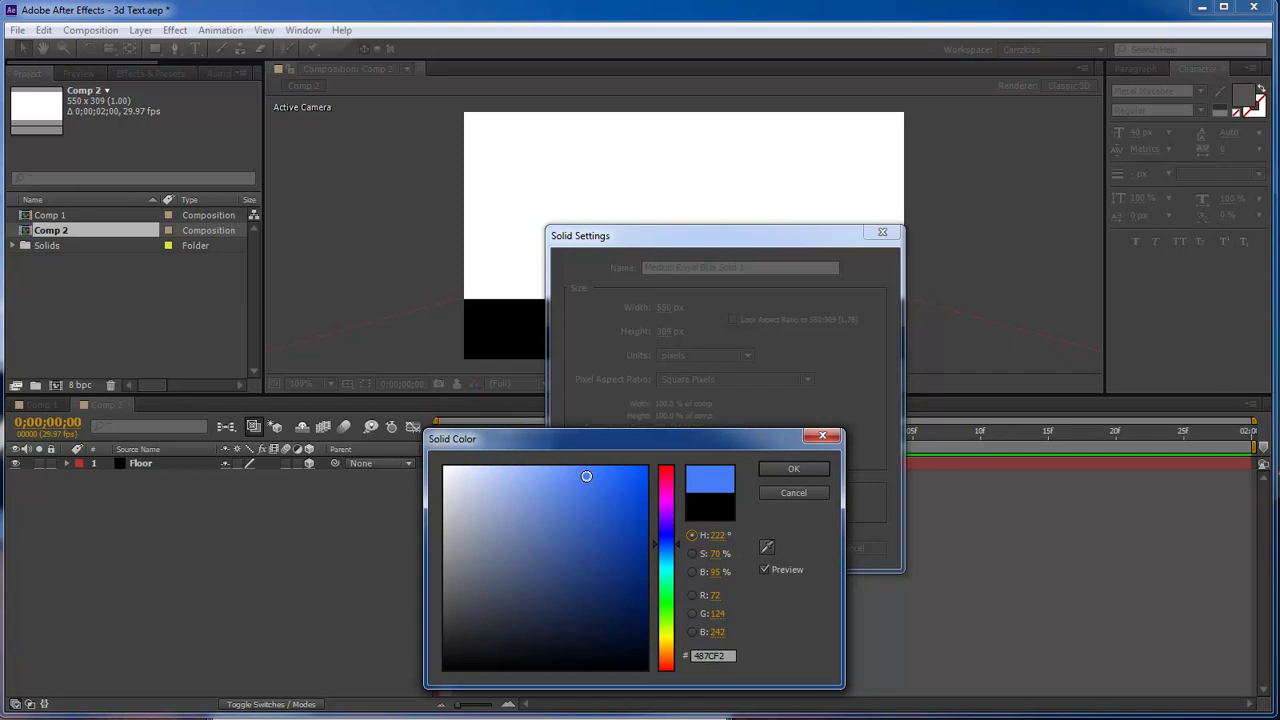
pyautogui.click(815, 470)
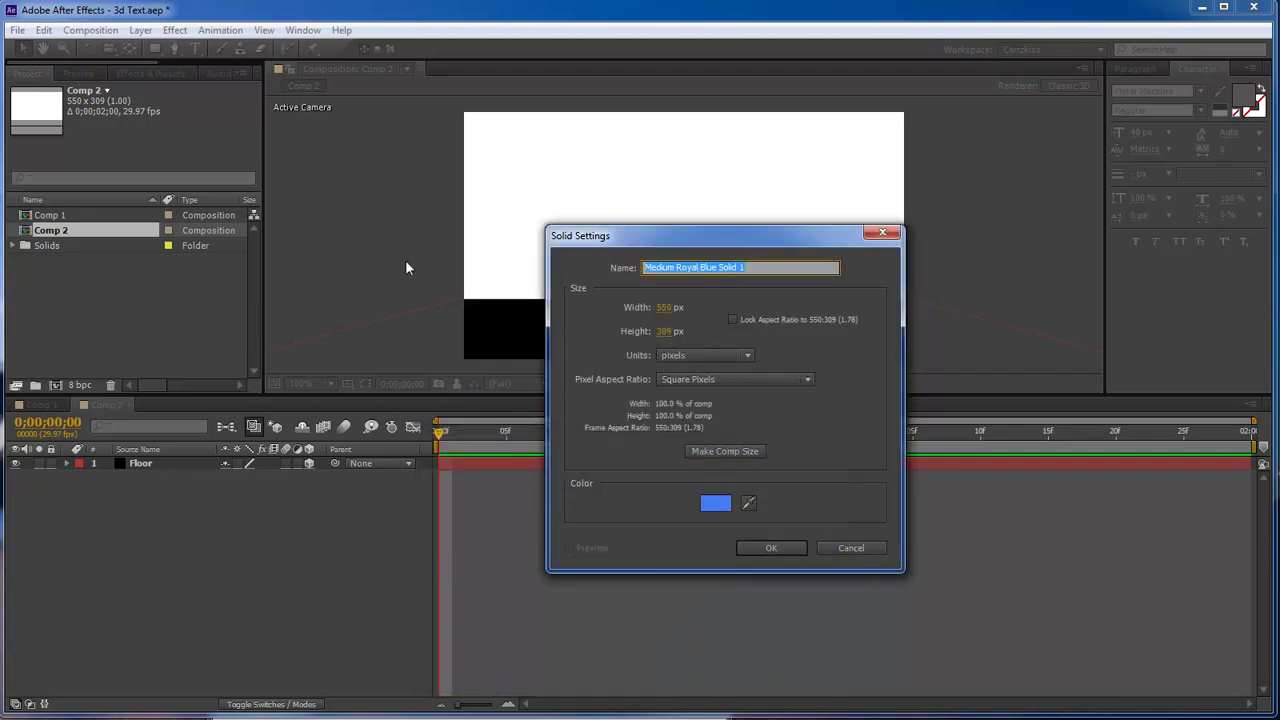
pyautogui.write('Sky')
pyautogui.press('Return')
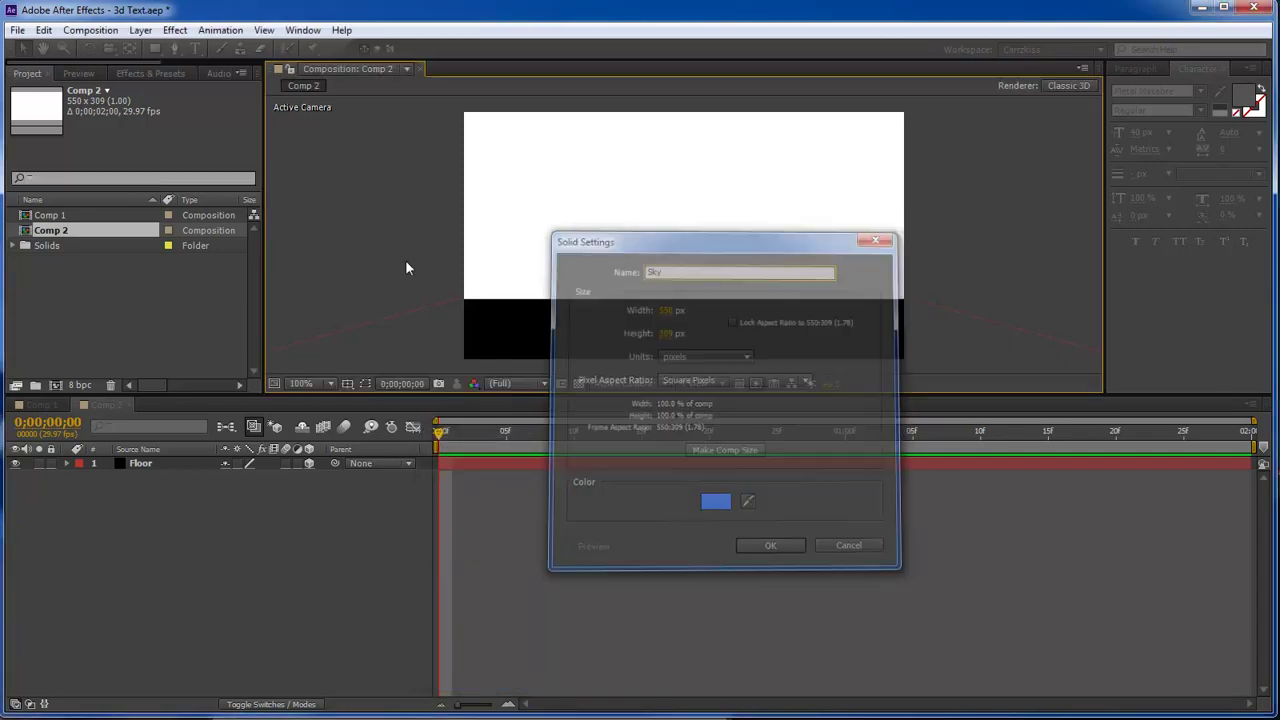
# - Switch Sky to 3D, push it back in depth, and scale it up to fill the upper frame
pyautogui.click(309, 463)
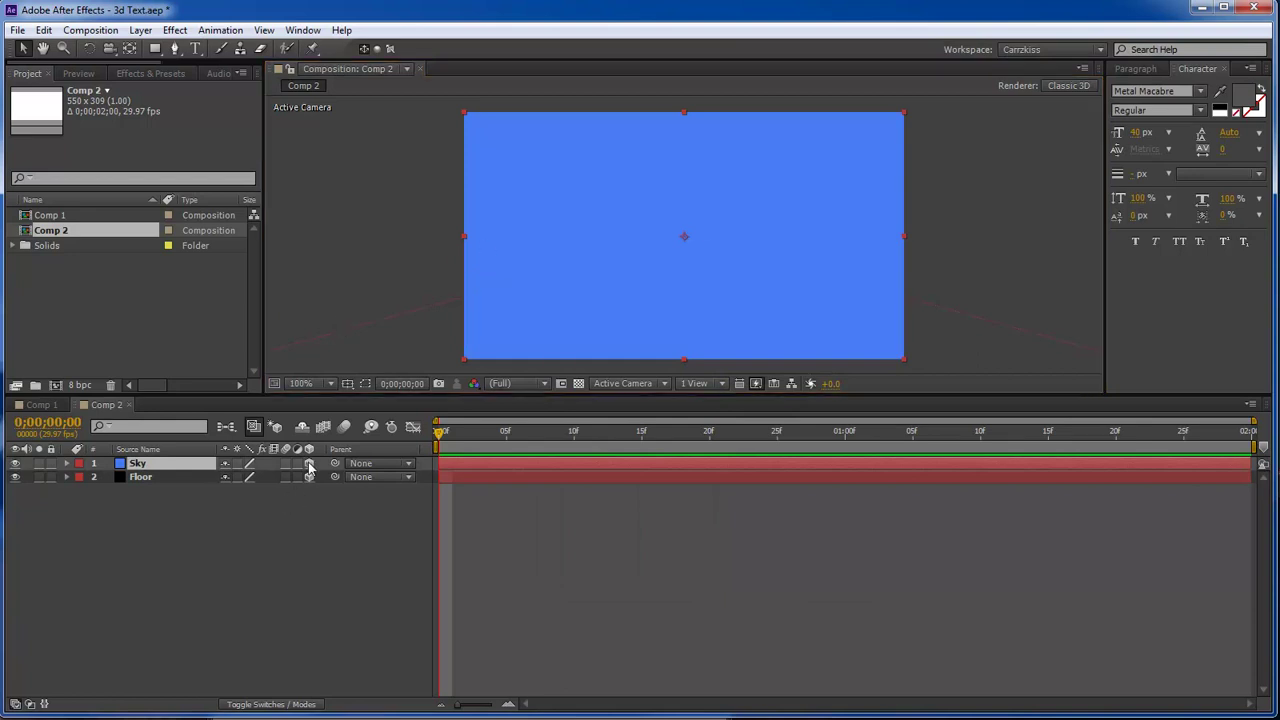
pyautogui.moveTo(686, 242); pyautogui.dragTo(480, 512)
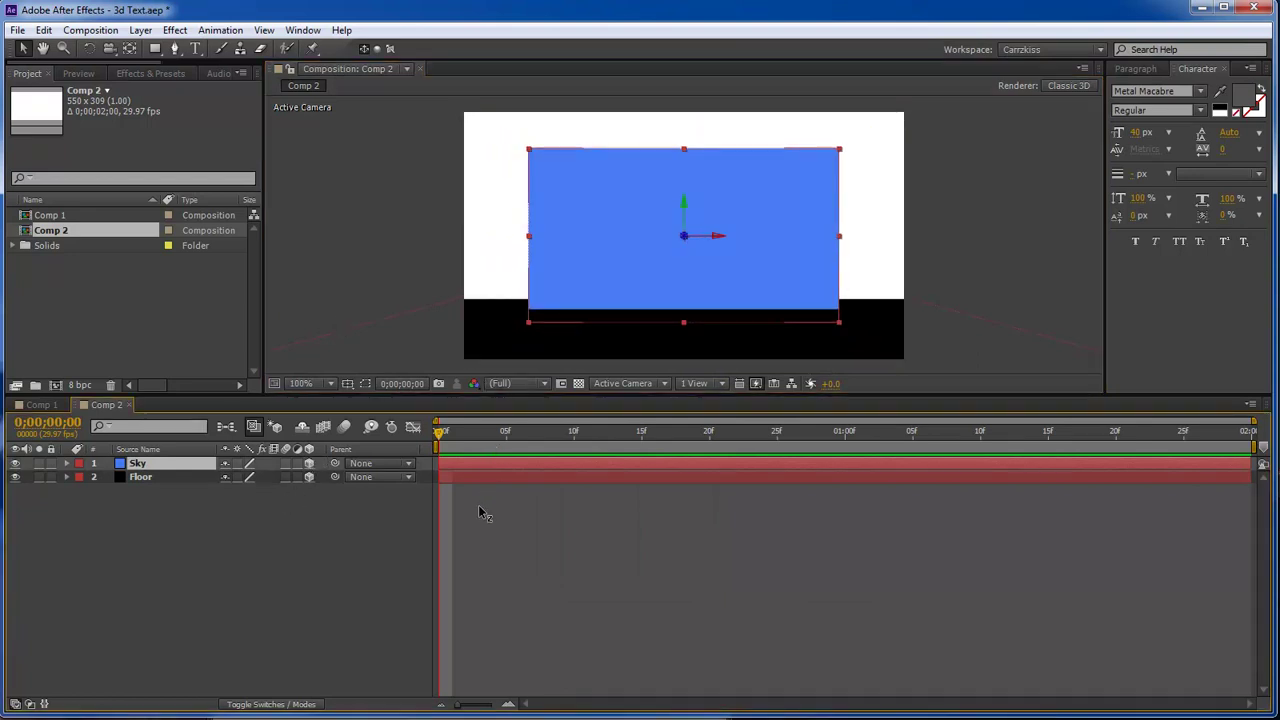
pyautogui.moveTo(686, 242); pyautogui.dragTo(566, 471)
pyautogui.moveTo(681, 240); pyautogui.dragTo(660, 298)
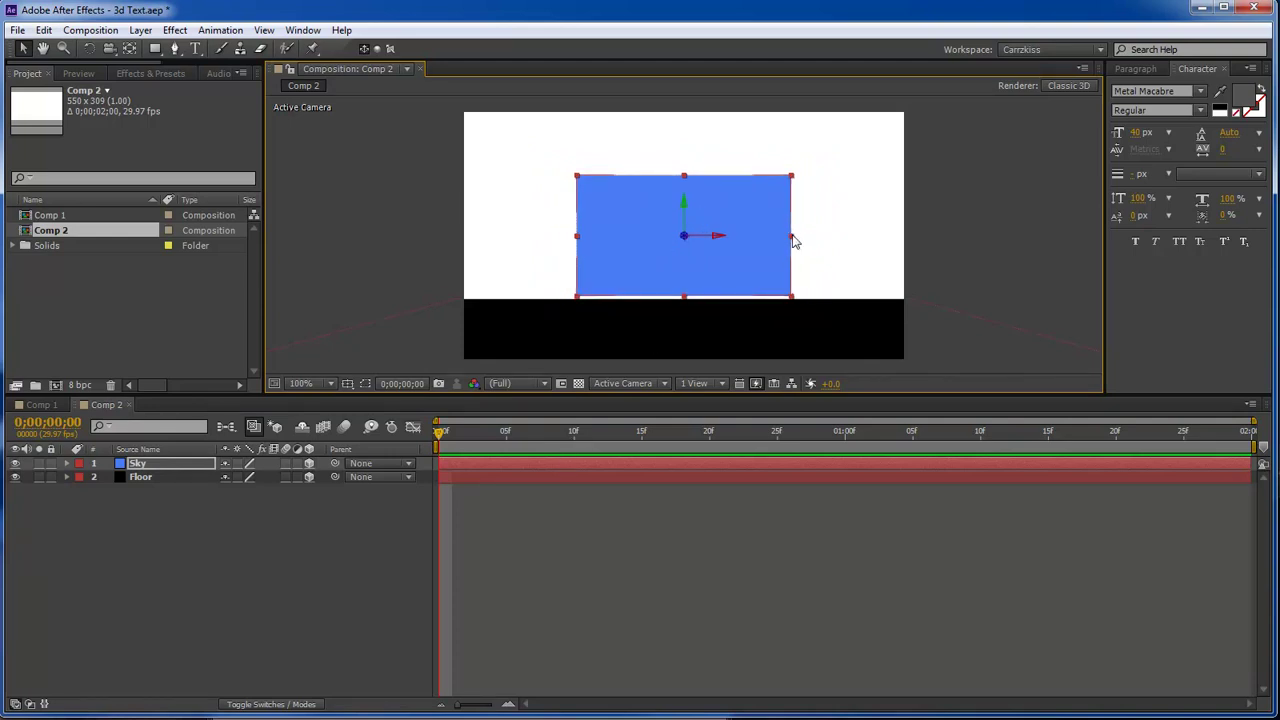
pyautogui.moveTo(793, 240); pyautogui.dragTo(924, 240)
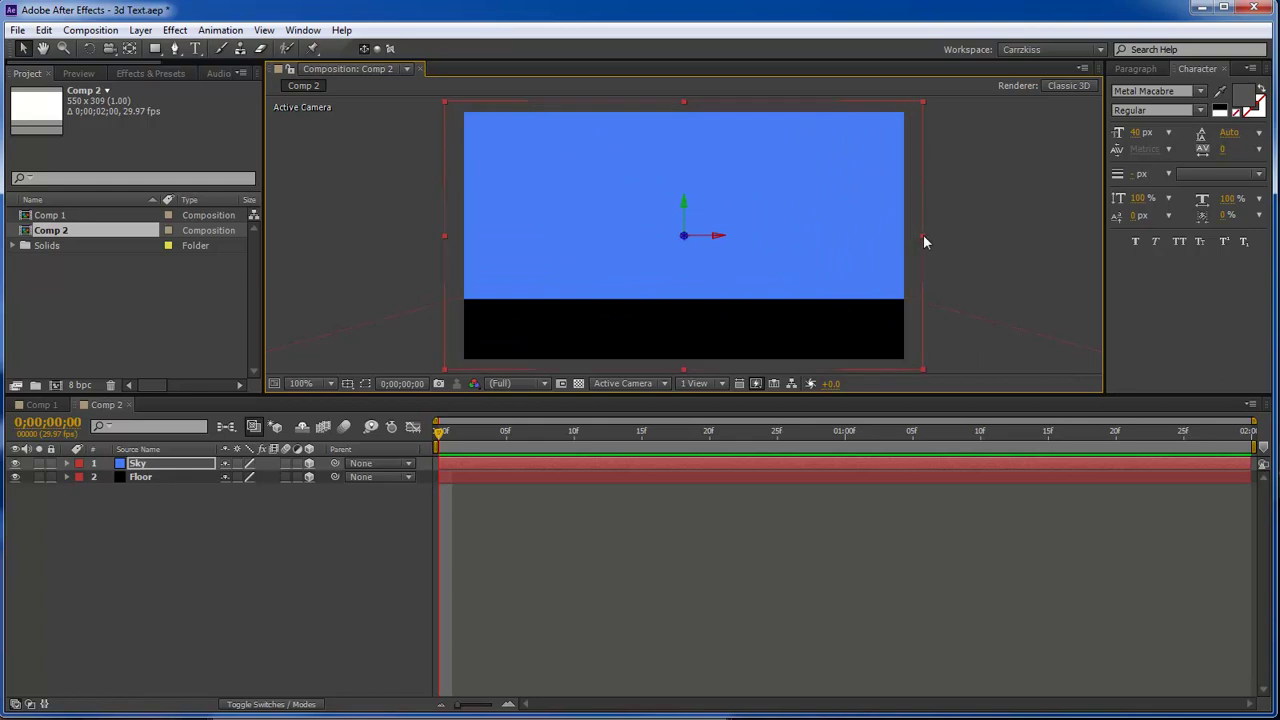
pyautogui.click(383, 225)
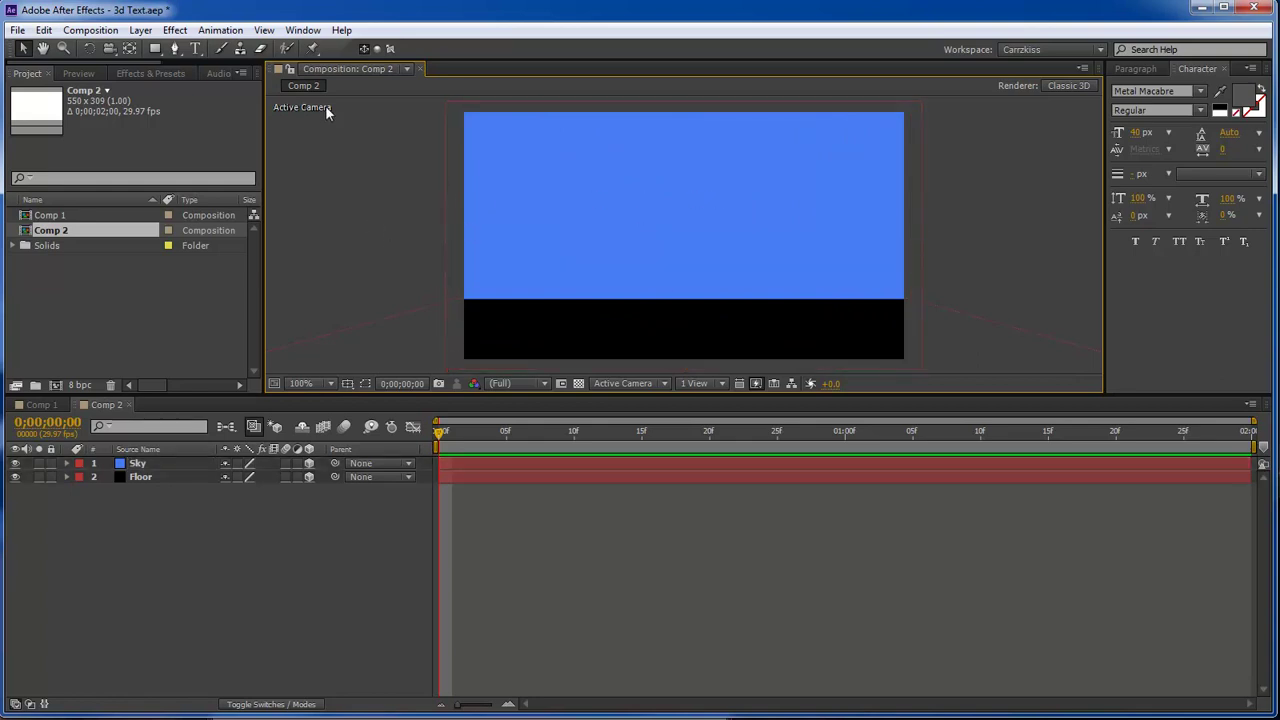
# - Create a text layer reading 'Dark Effects' in the sky area
pyautogui.click(195, 48)
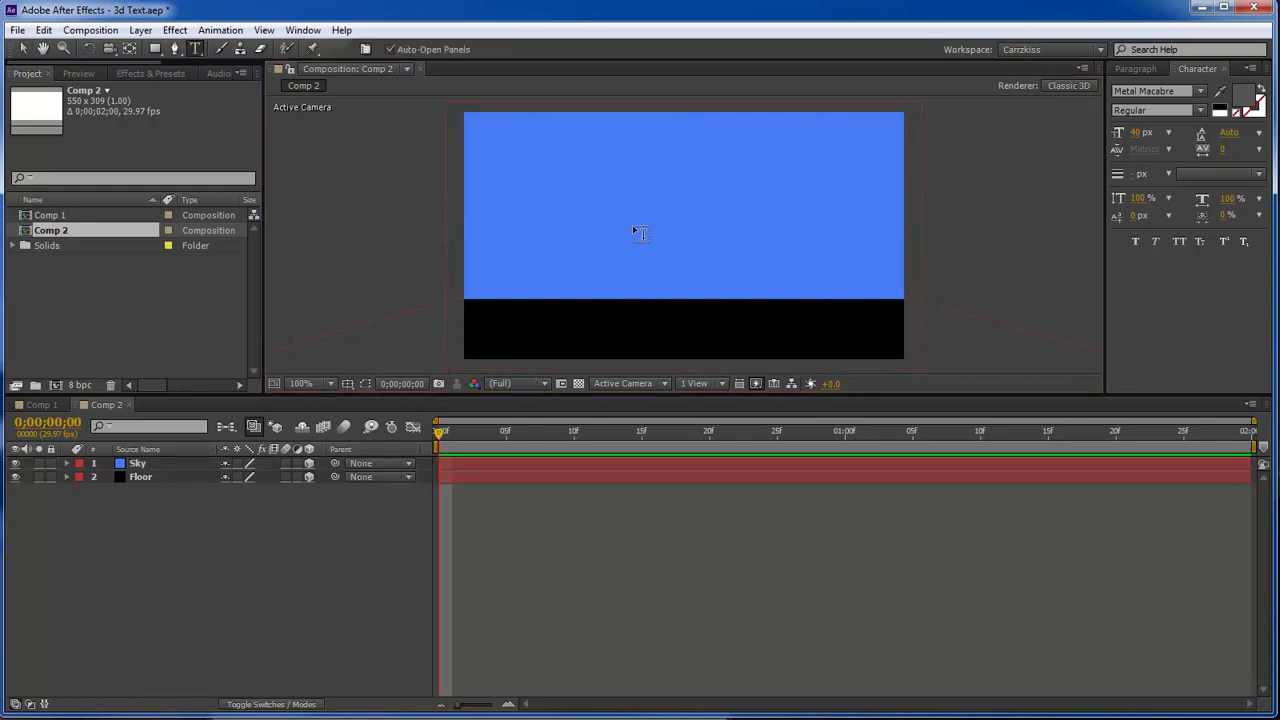
pyautogui.click(537, 236)
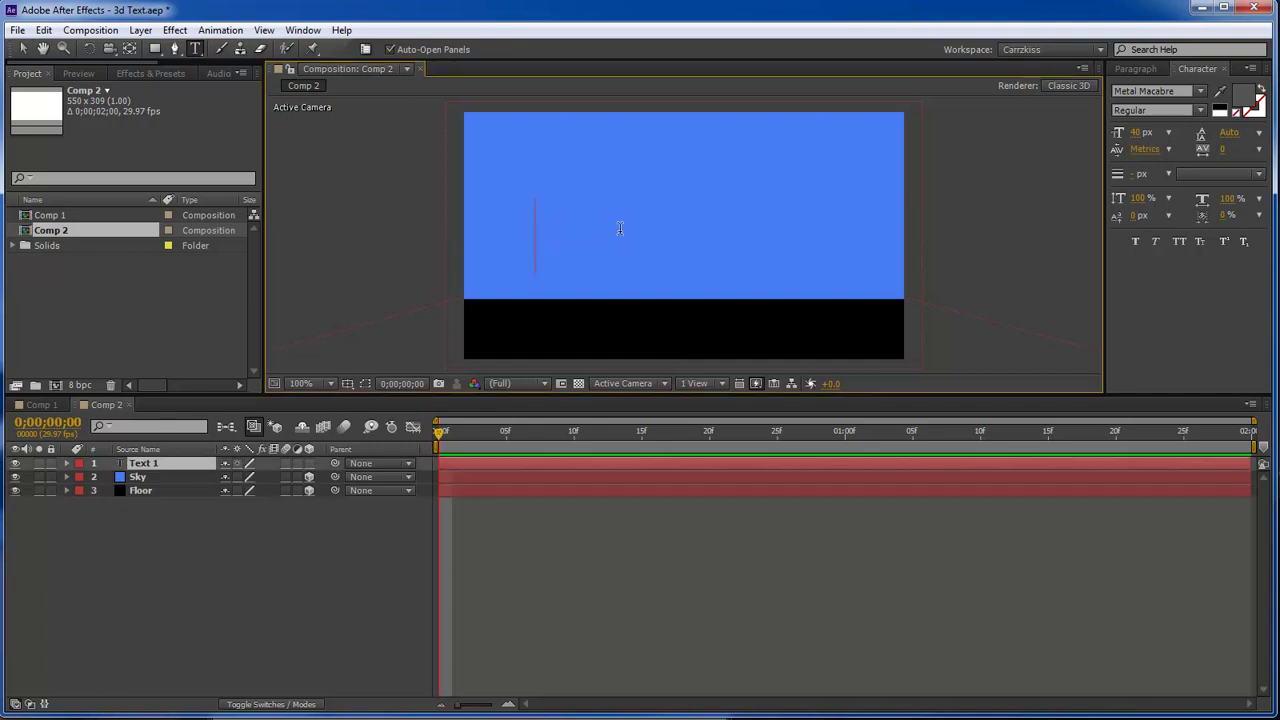
pyautogui.write('Dark Effec')
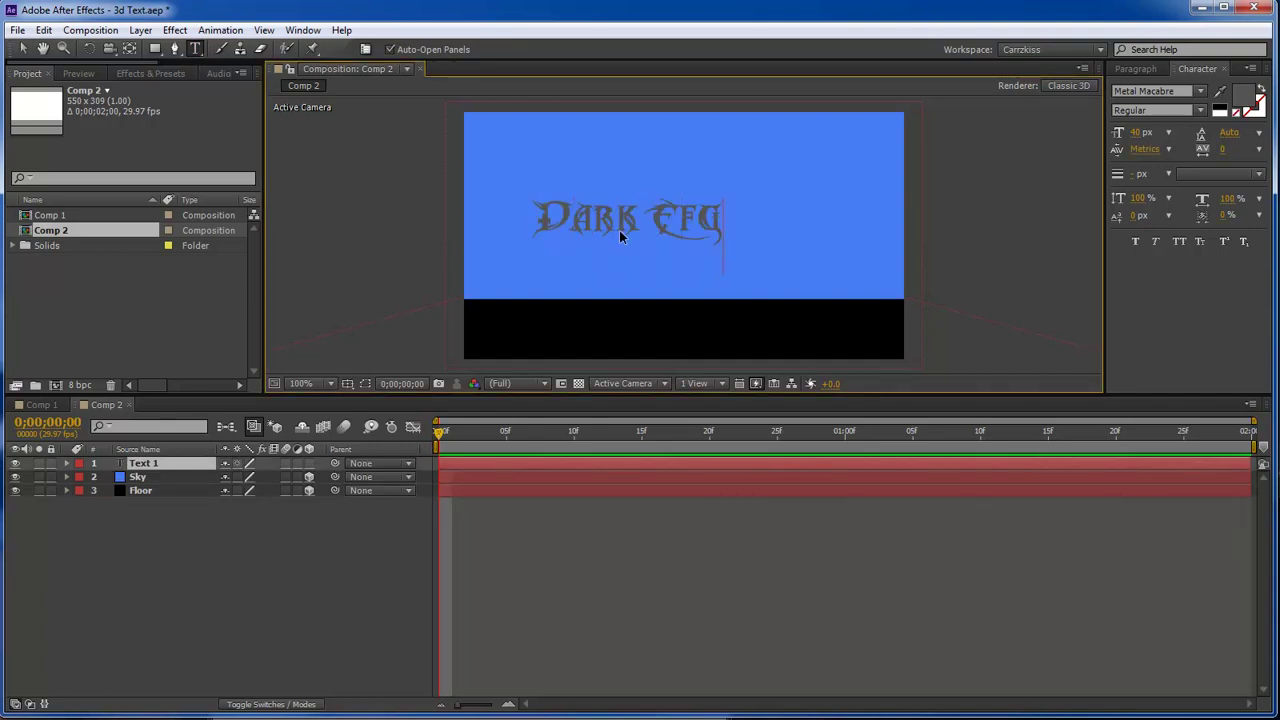
pyautogui.press('BackSpace')
pyautogui.press('BackSpace')
pyautogui.press('BackSpace')
pyautogui.press('BackSpace')
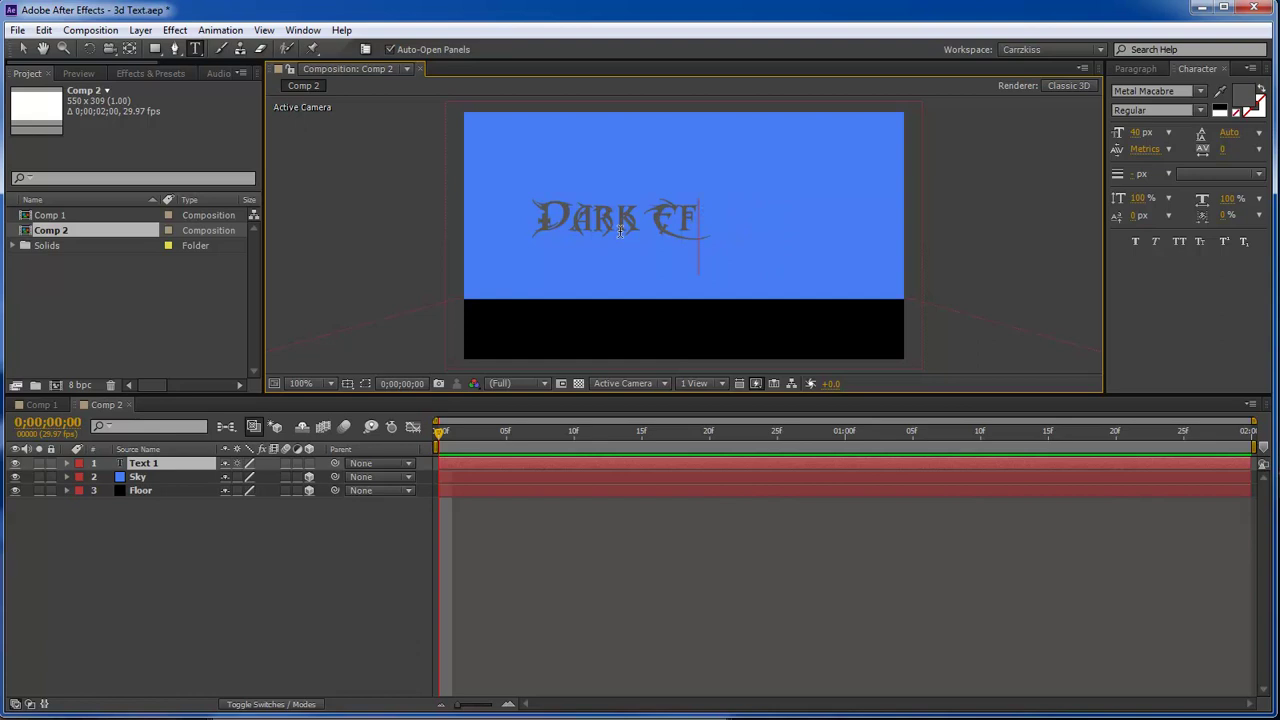
pyautogui.write('fects')
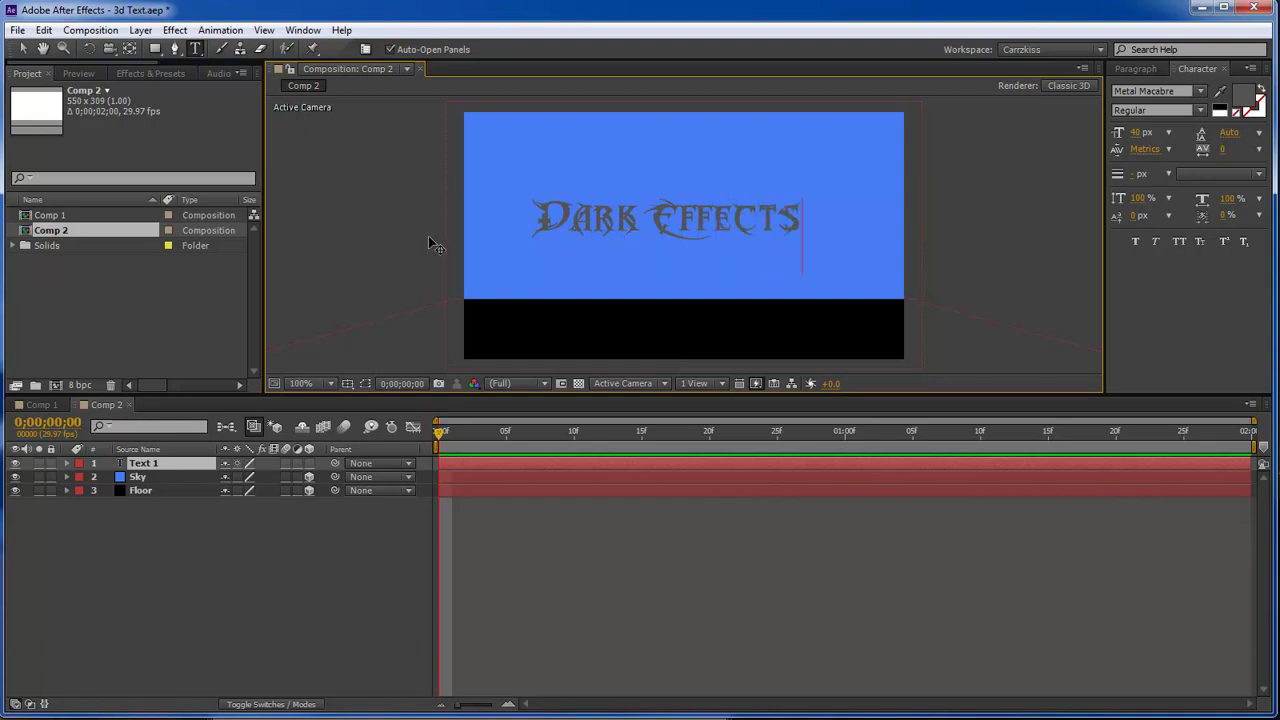
# - Move the Dark Effects text down just above the floor, checking it against the safe margins
pyautogui.click(347, 384)
pyautogui.click(26, 48)
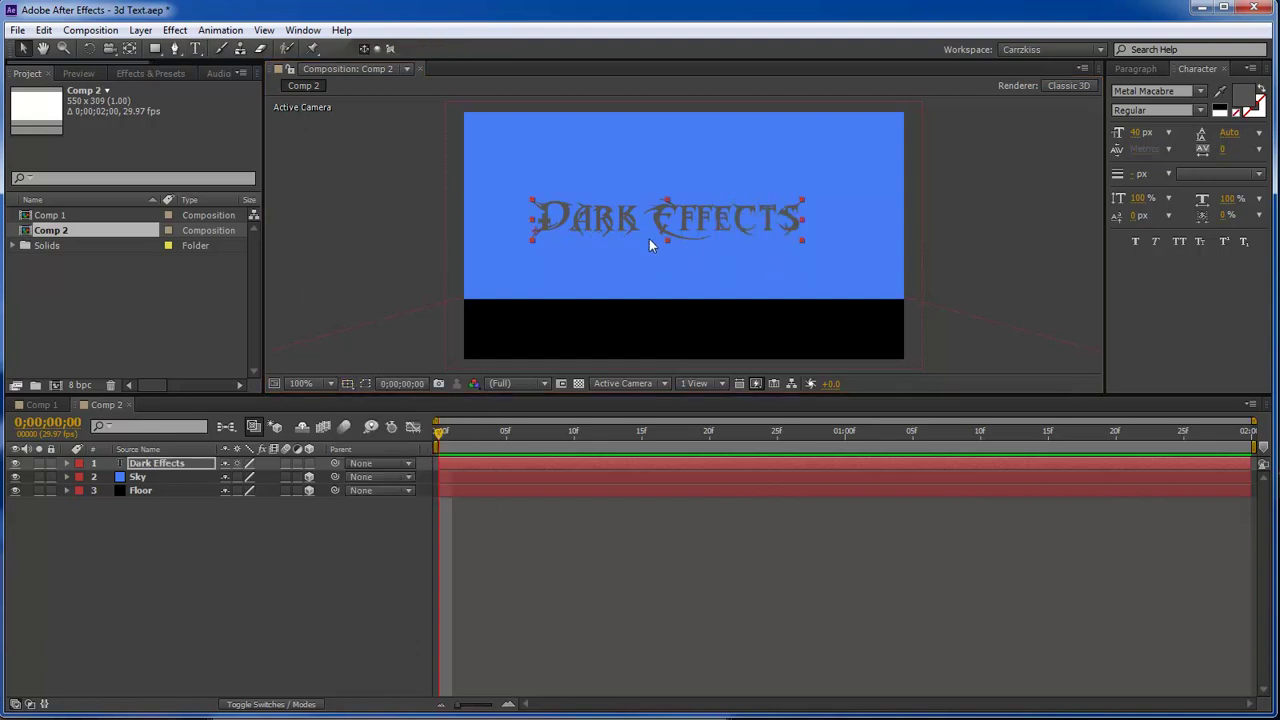
pyautogui.moveTo(649, 226); pyautogui.dragTo(685, 280)
pyautogui.click(347, 384)
pyautogui.click(389, 405)
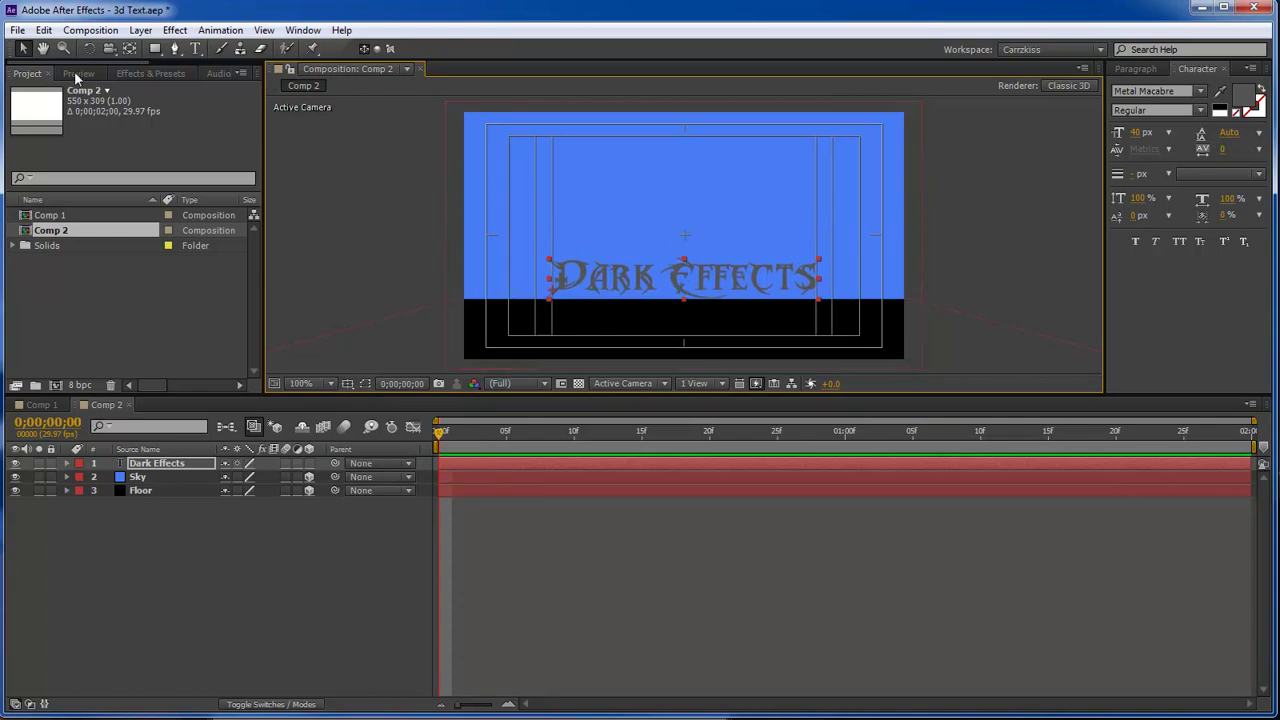
pyautogui.click(355, 385)
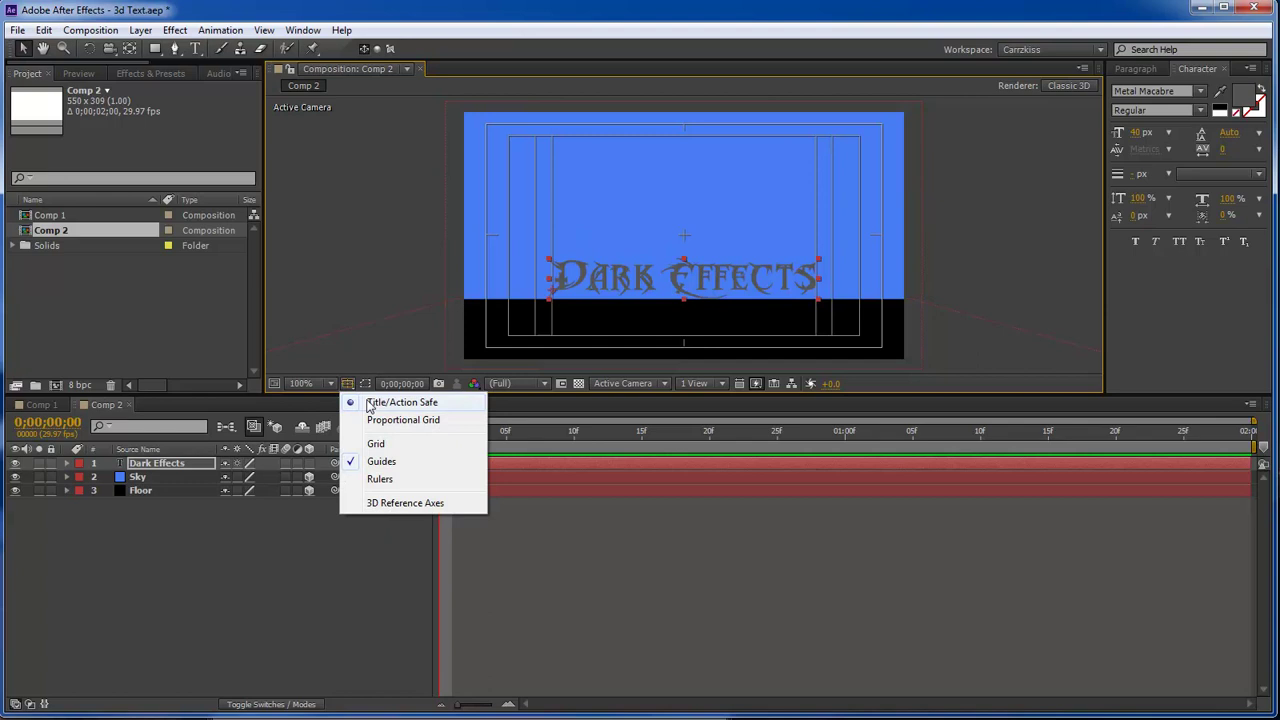
pyautogui.click(360, 409)
pyautogui.click(284, 536)
# - Rename the Dark Effects text layer to 'top'
pyautogui.click(689, 282)
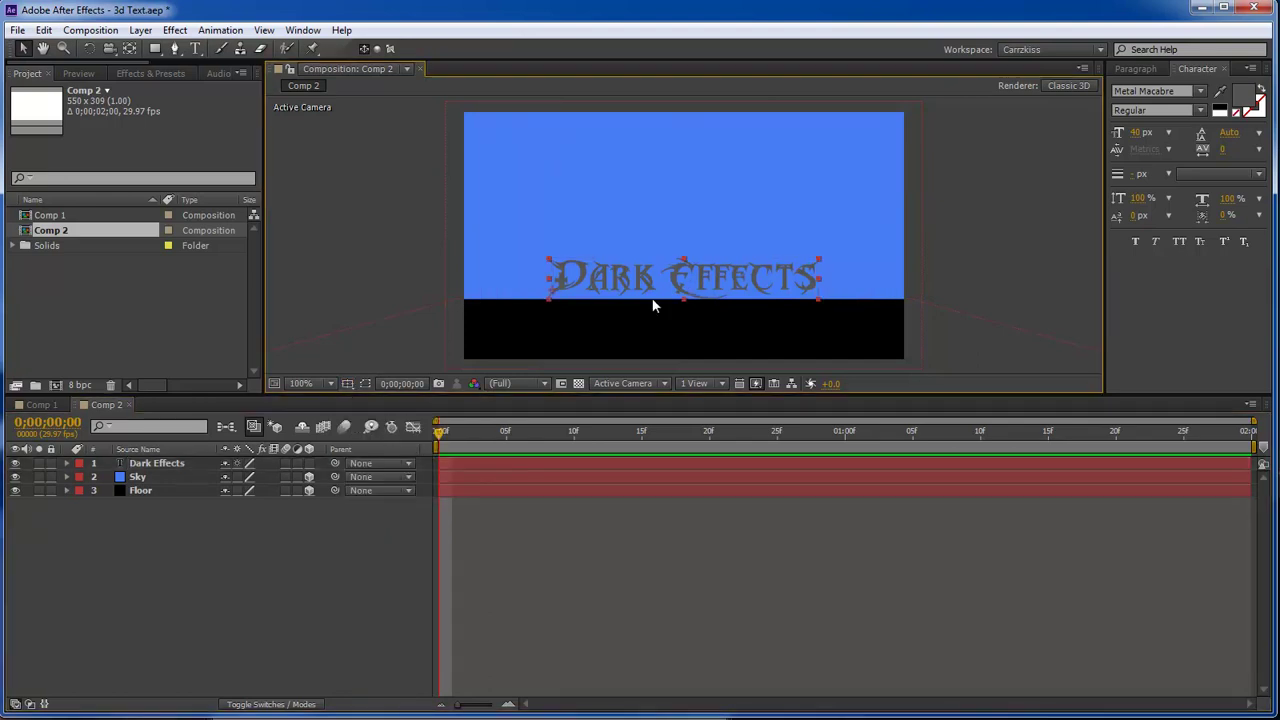
pyautogui.click(163, 468)
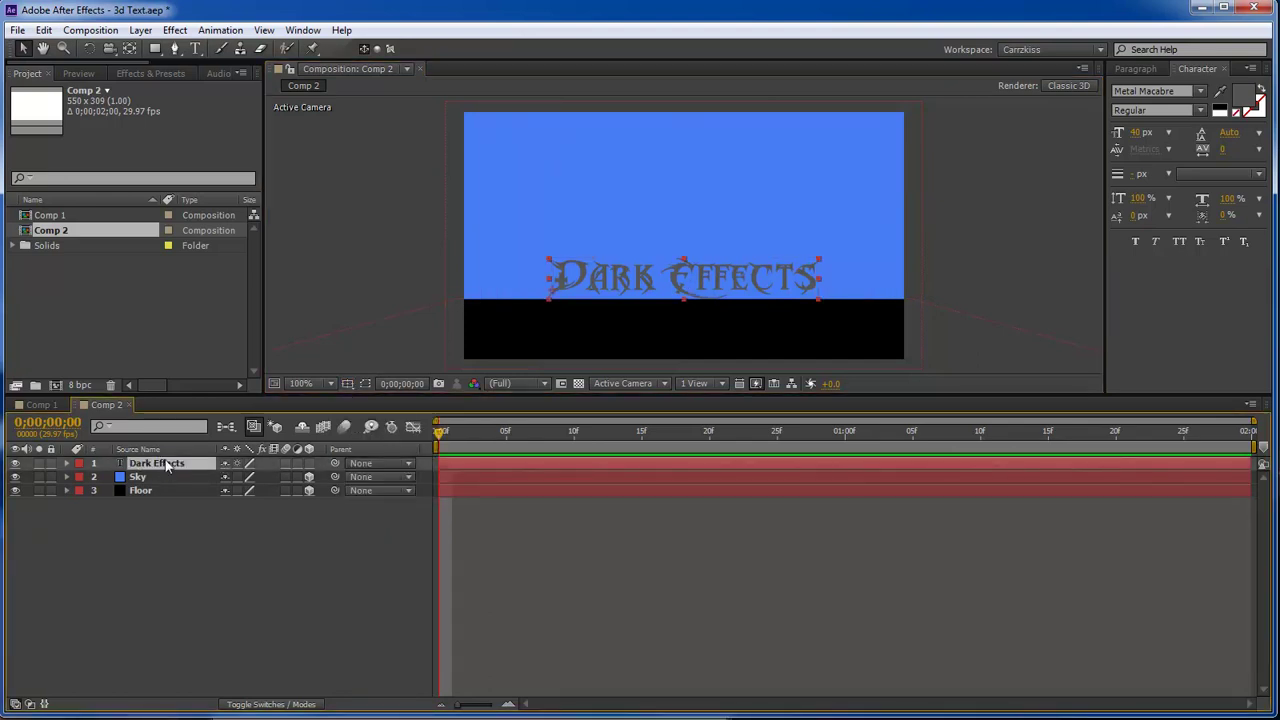
pyautogui.press('Return')
pyautogui.write('top')
pyautogui.press('Return')
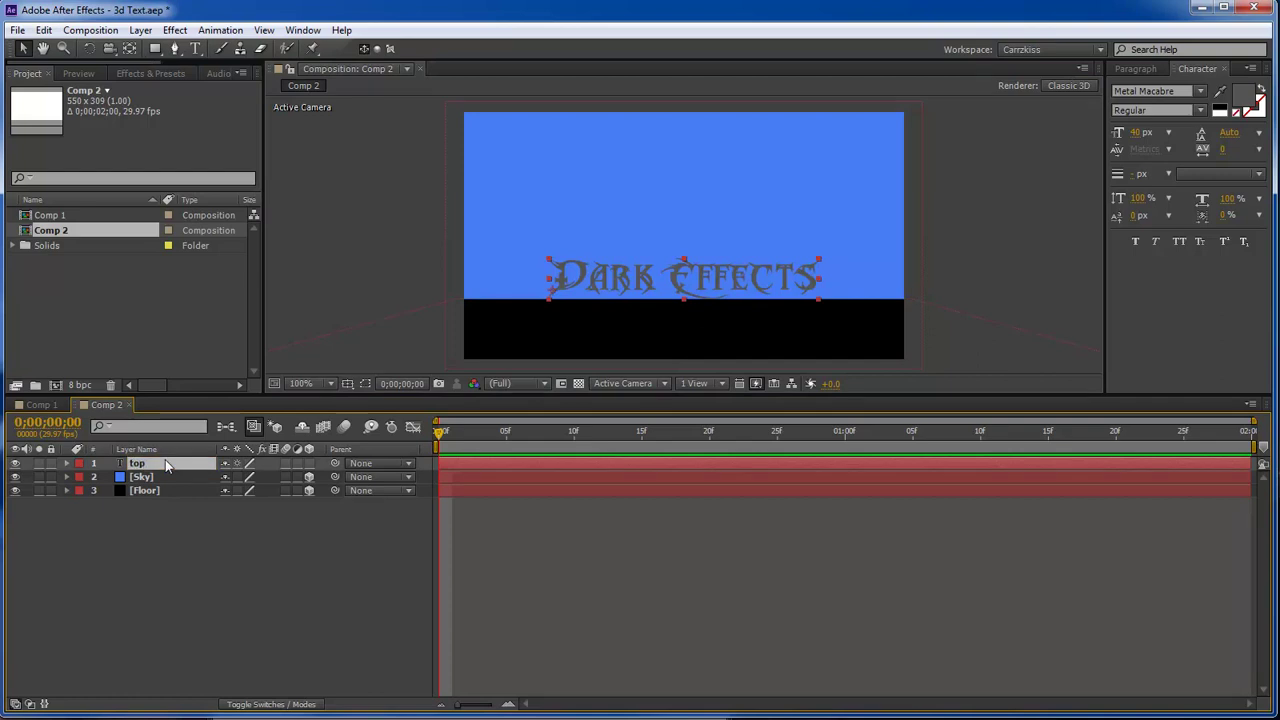
# - Duplicate 'top' into a layer named 'Bottom' beneath it, and turn on 3D for both
pyautogui.hotkey('ctrl', 'd')
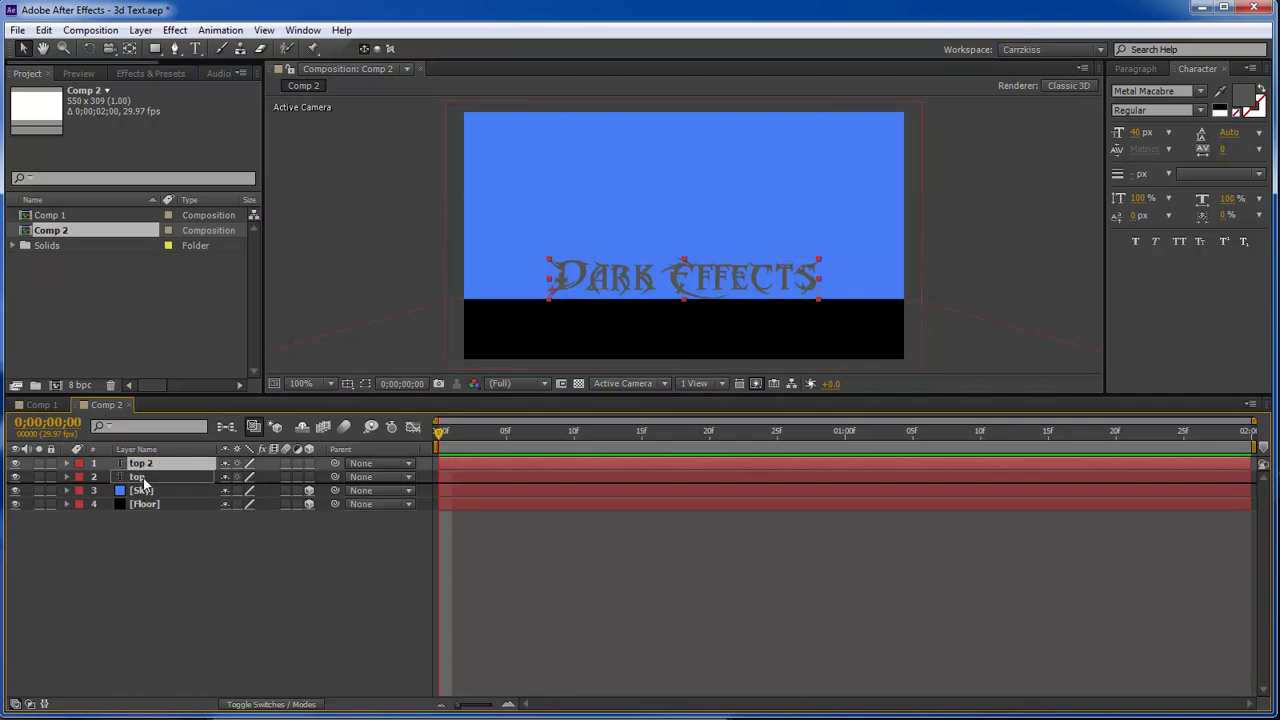
pyautogui.hotkey('ctrl', '[')
pyautogui.press('Return')
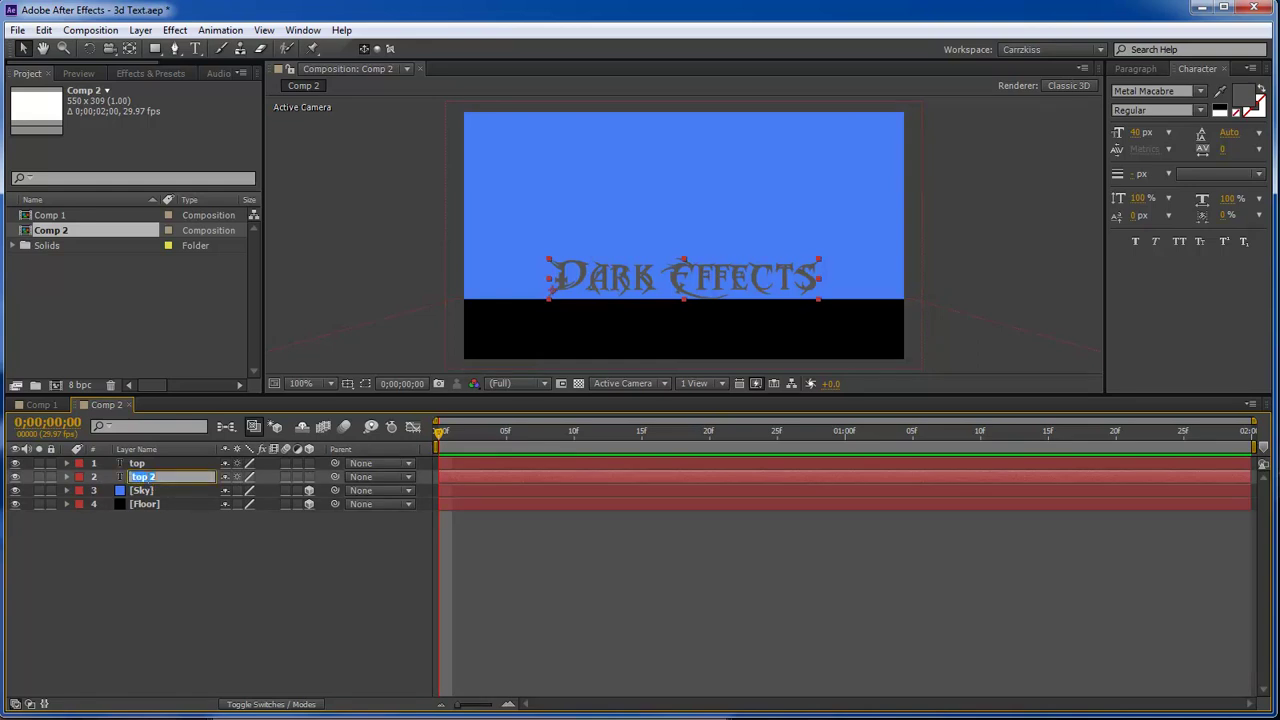
pyautogui.write('Bottom')
pyautogui.press('Return')
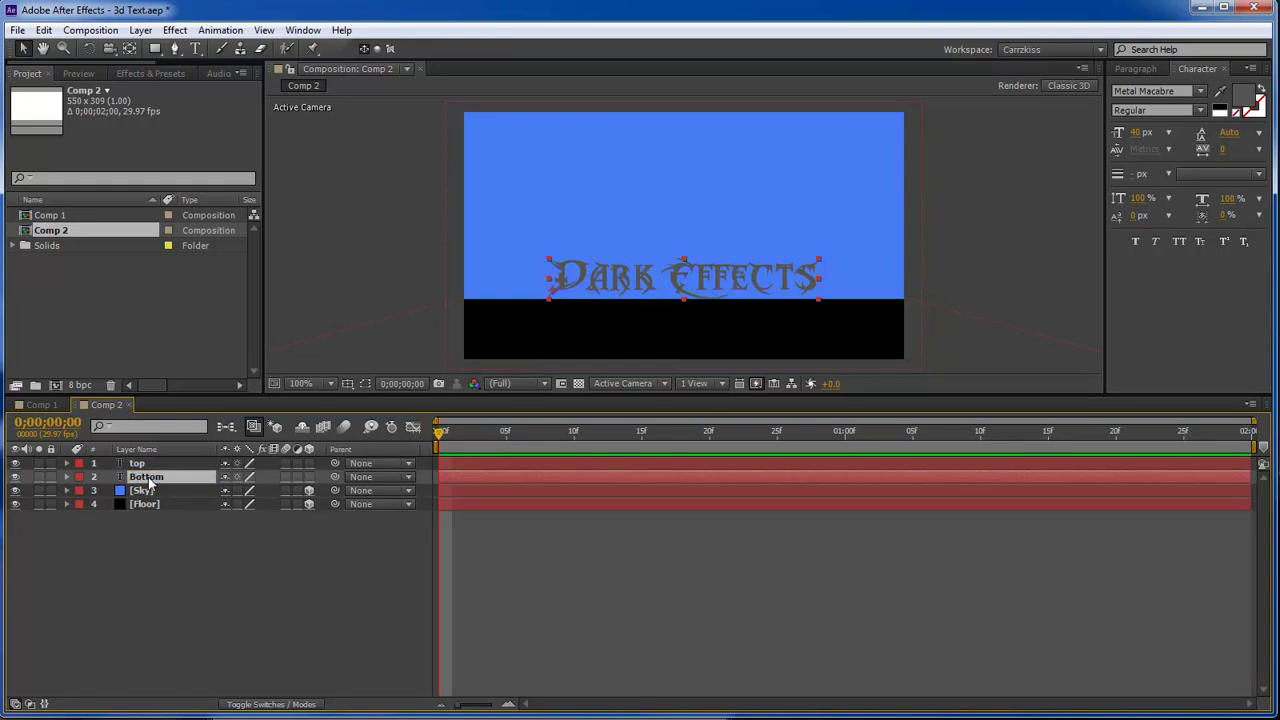
pyautogui.moveTo(309, 477); pyautogui.dragTo(309, 463)
# - Drag the Bottom text below 'top' and rotate it on X to flip it upside down
pyautogui.click(966, 240)
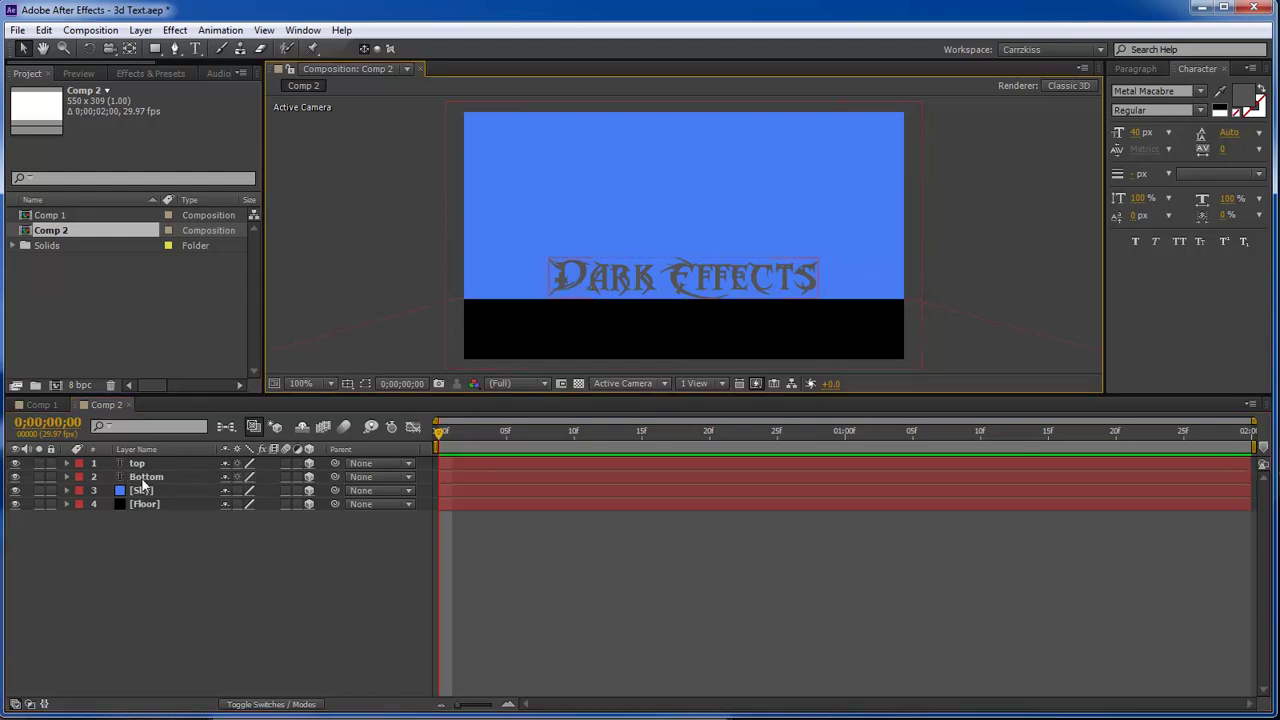
pyautogui.click(150, 477)
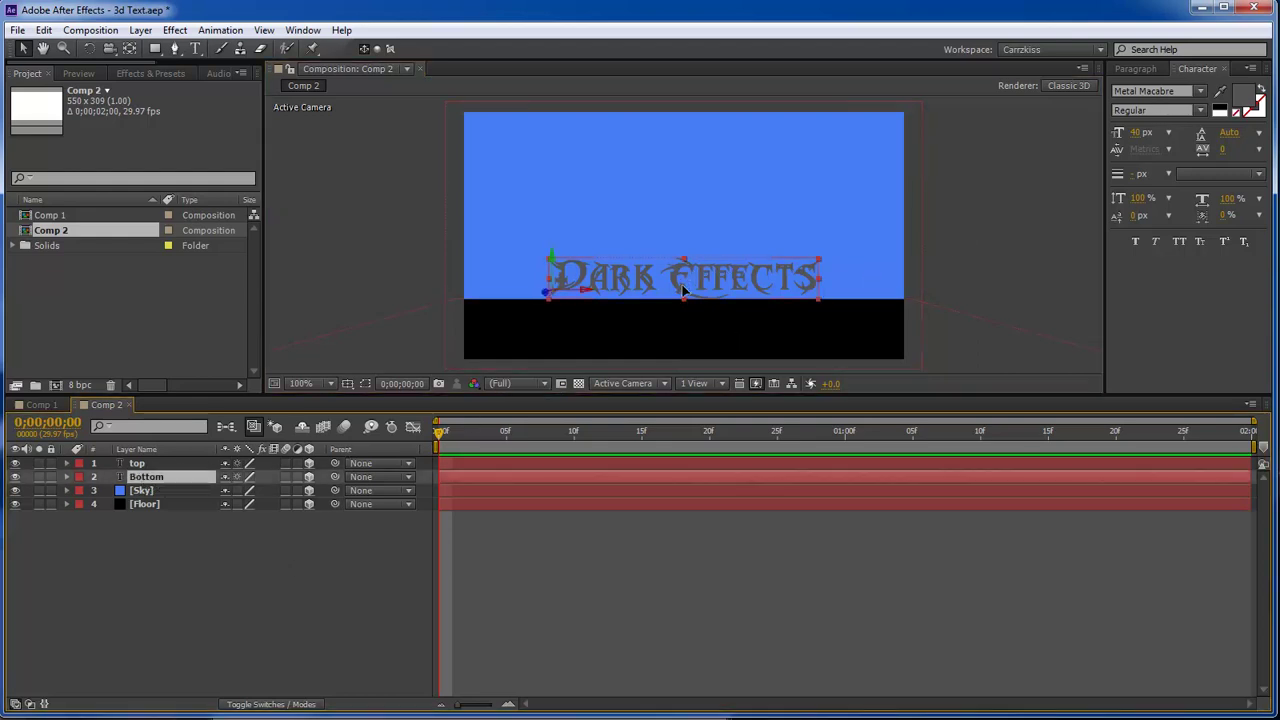
pyautogui.moveTo(688, 280); pyautogui.dragTo(684, 322)
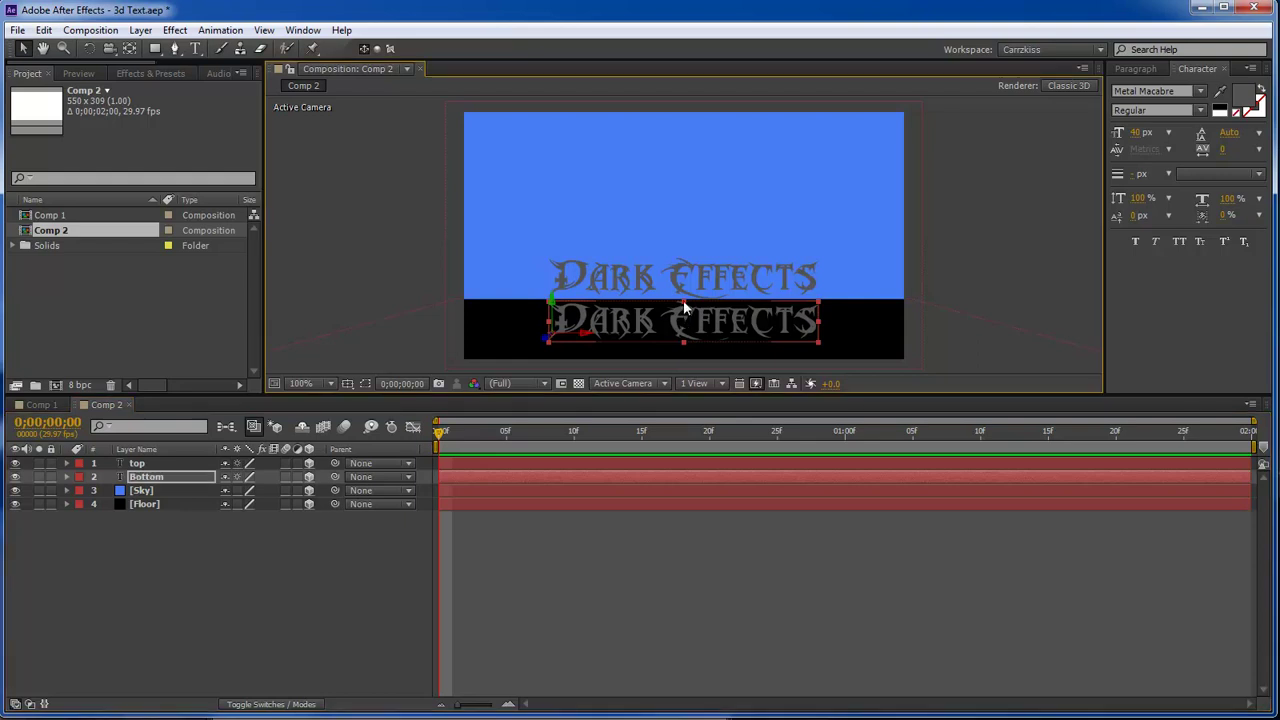
pyautogui.moveTo(683, 301)
pyautogui.mouseDown()
pyautogui.moveTo(684, 370)
pyautogui.moveTo(681, 313)
pyautogui.mouseUp()
pyautogui.click(963, 254)
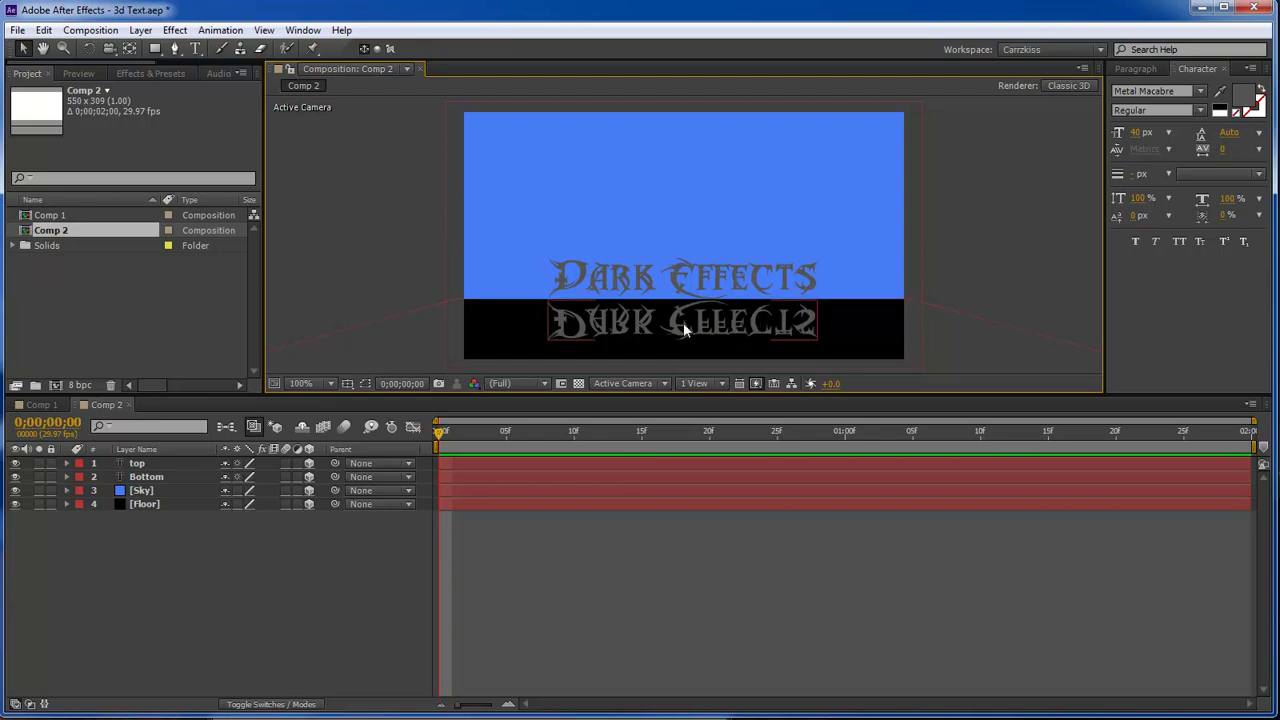
# - Search Effects & Presets for 'corn' and apply Corner Pin to the Bottom layer
pyautogui.click(150, 73)
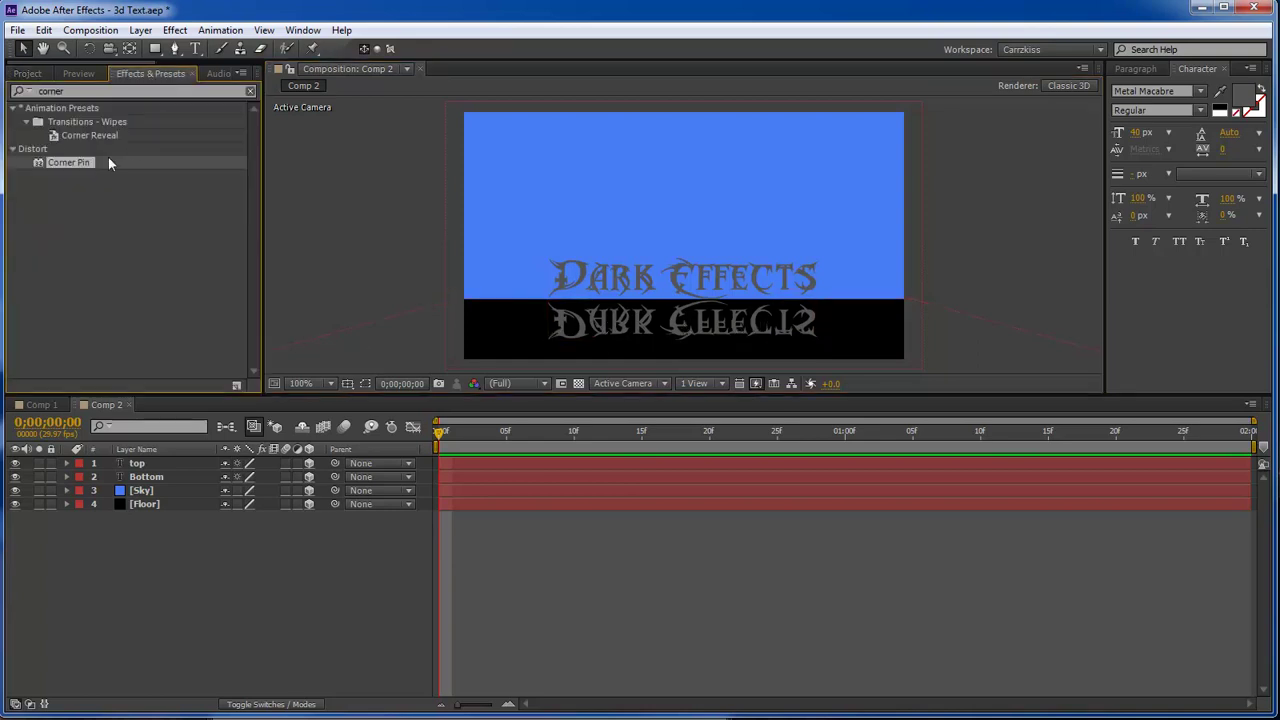
pyautogui.click(110, 91)
pyautogui.doubleClick(41, 91)
pyautogui.write('corn')
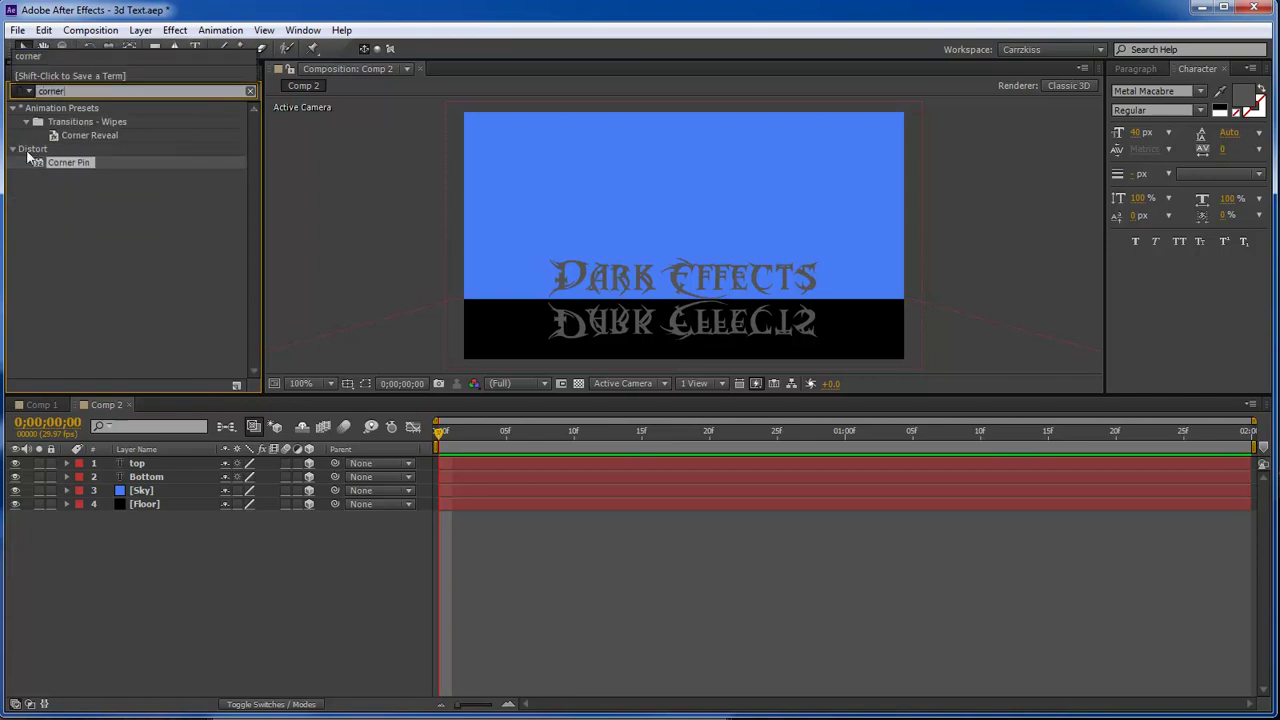
pyautogui.moveTo(72, 164); pyautogui.dragTo(151, 481)
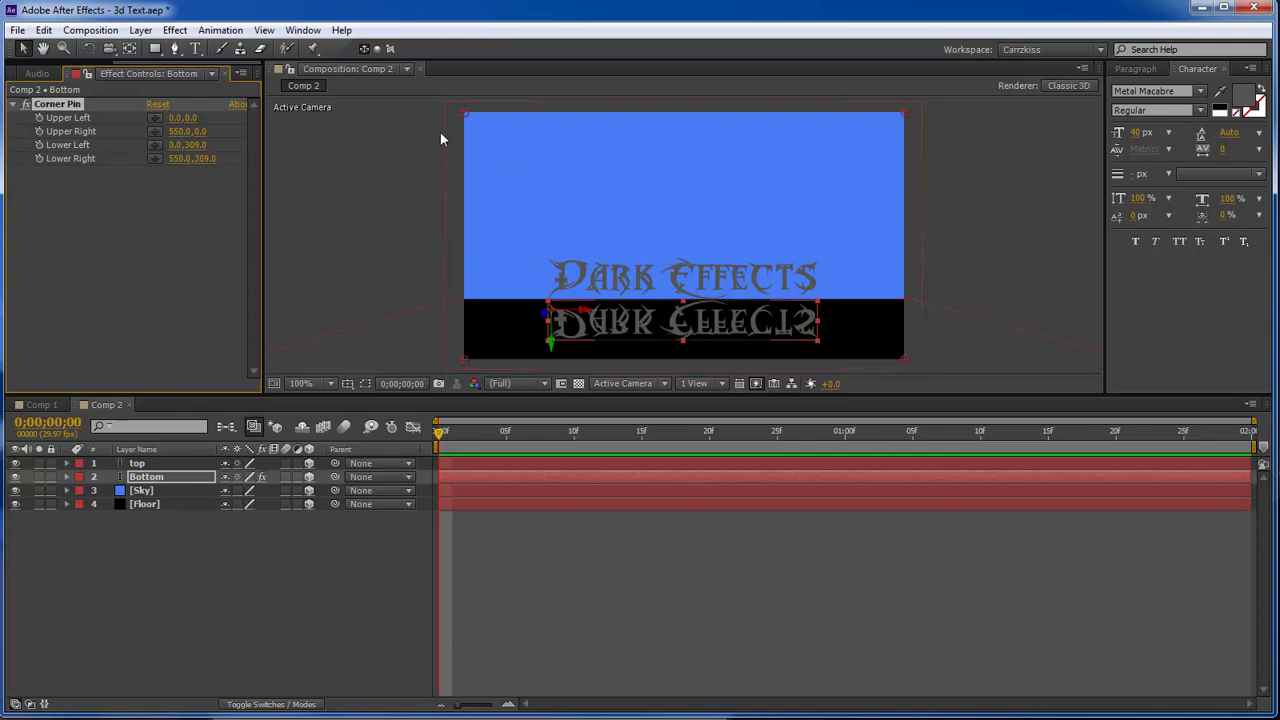
# - Try dragging the corner pin handles, then undo the warping
pyautogui.moveTo(467, 112)
pyautogui.mouseDown()
pyautogui.moveTo(539, 185)
pyautogui.moveTo(623, 231)
pyautogui.moveTo(541, 188)
pyautogui.moveTo(470, 113)
pyautogui.mouseUp()
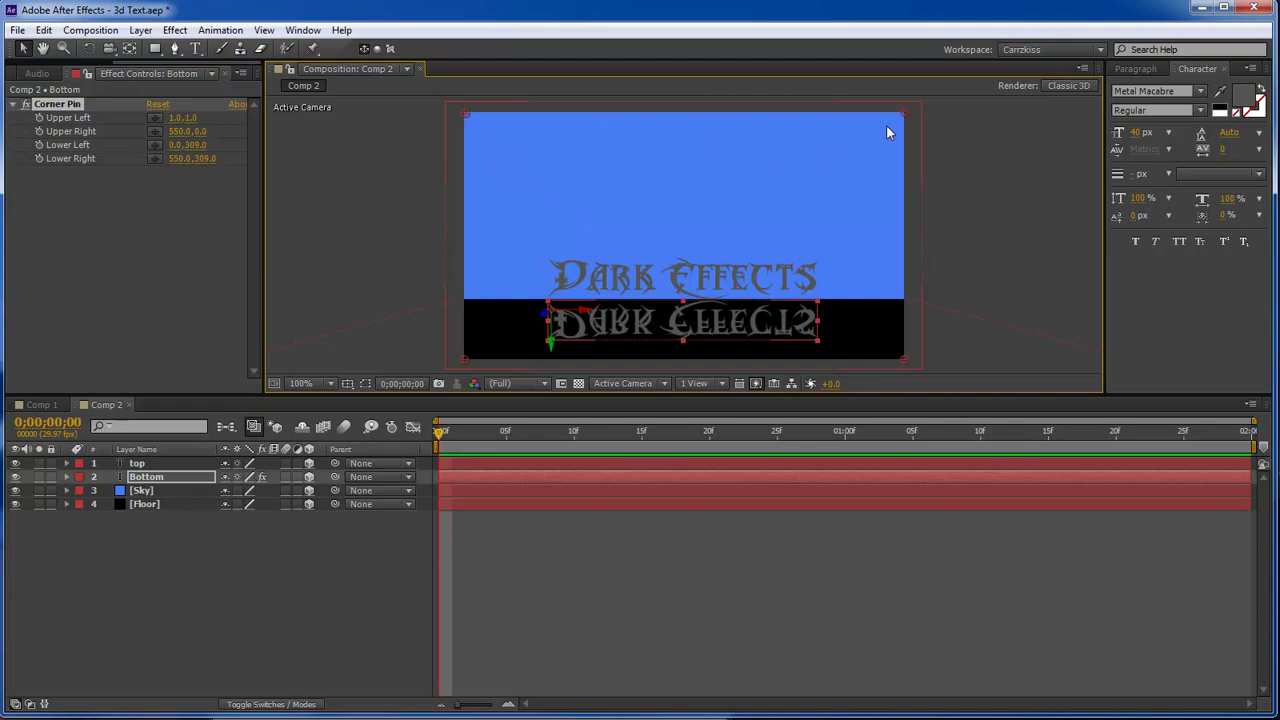
pyautogui.moveTo(906, 115)
pyautogui.mouseDown()
pyautogui.moveTo(846, 206)
pyautogui.moveTo(901, 114)
pyautogui.mouseUp()
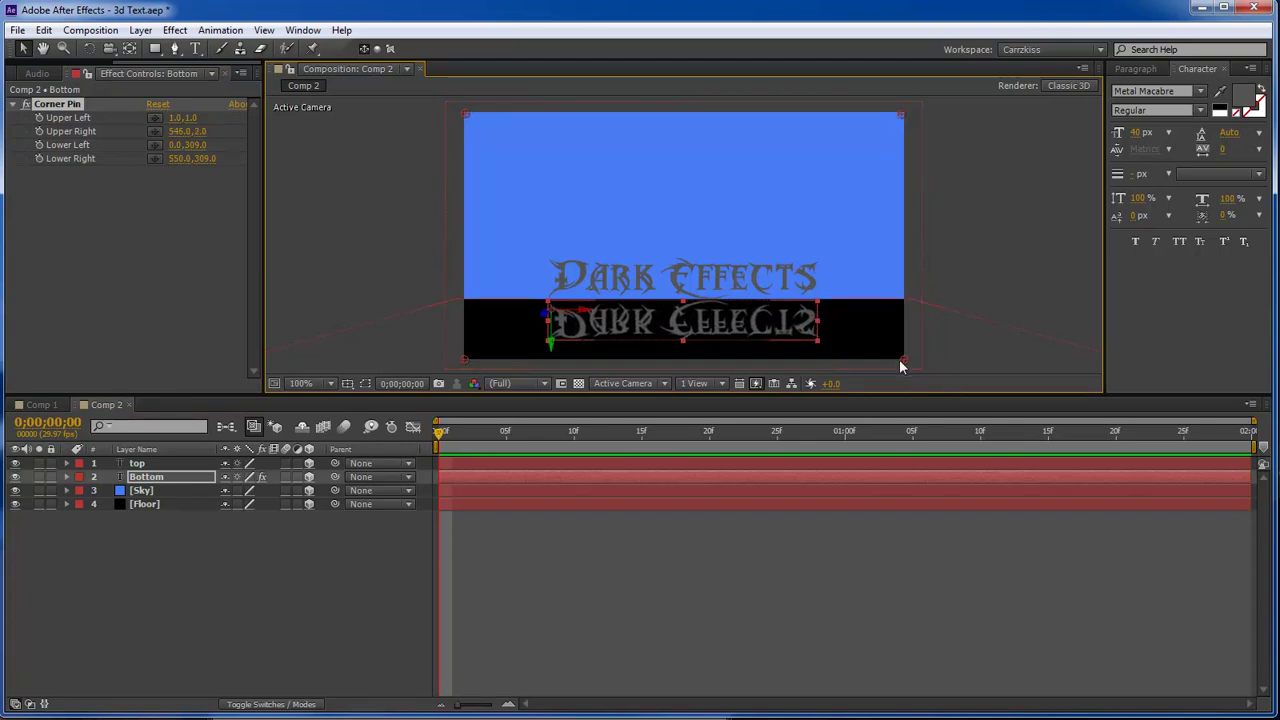
pyautogui.moveTo(932, 368); pyautogui.dragTo(967, 355)
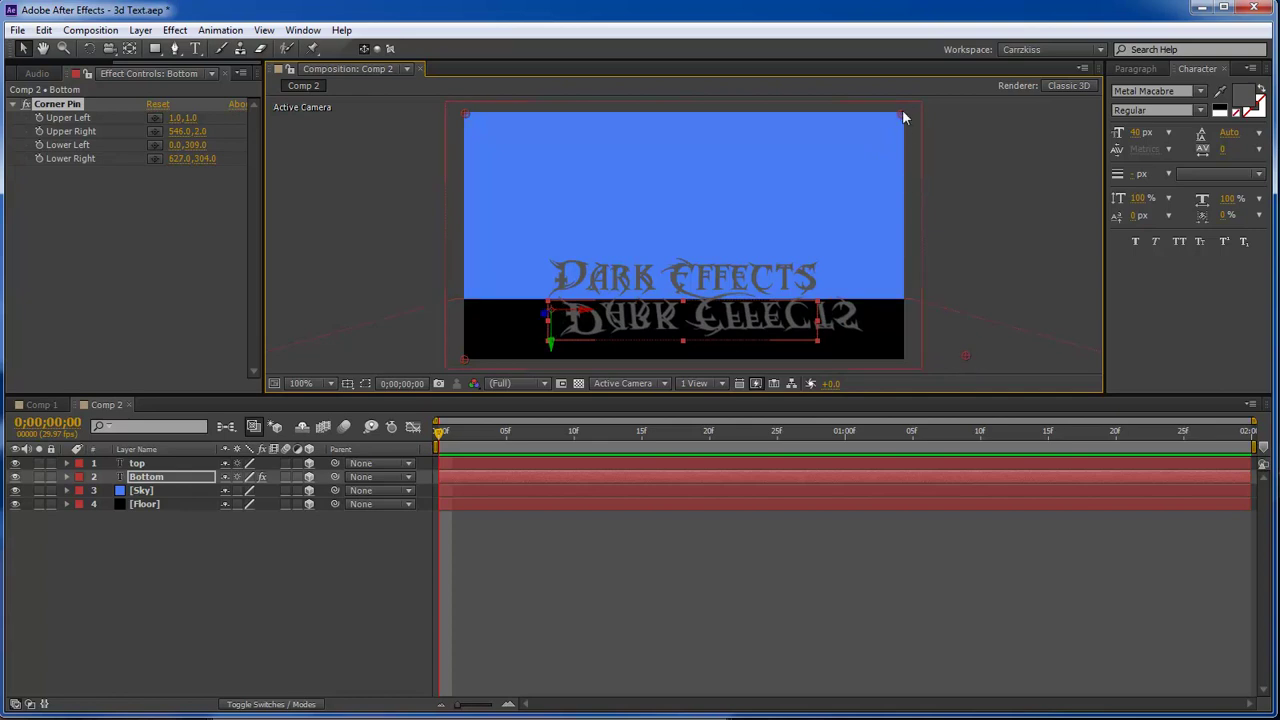
pyautogui.moveTo(902, 112); pyautogui.dragTo(838, 138)
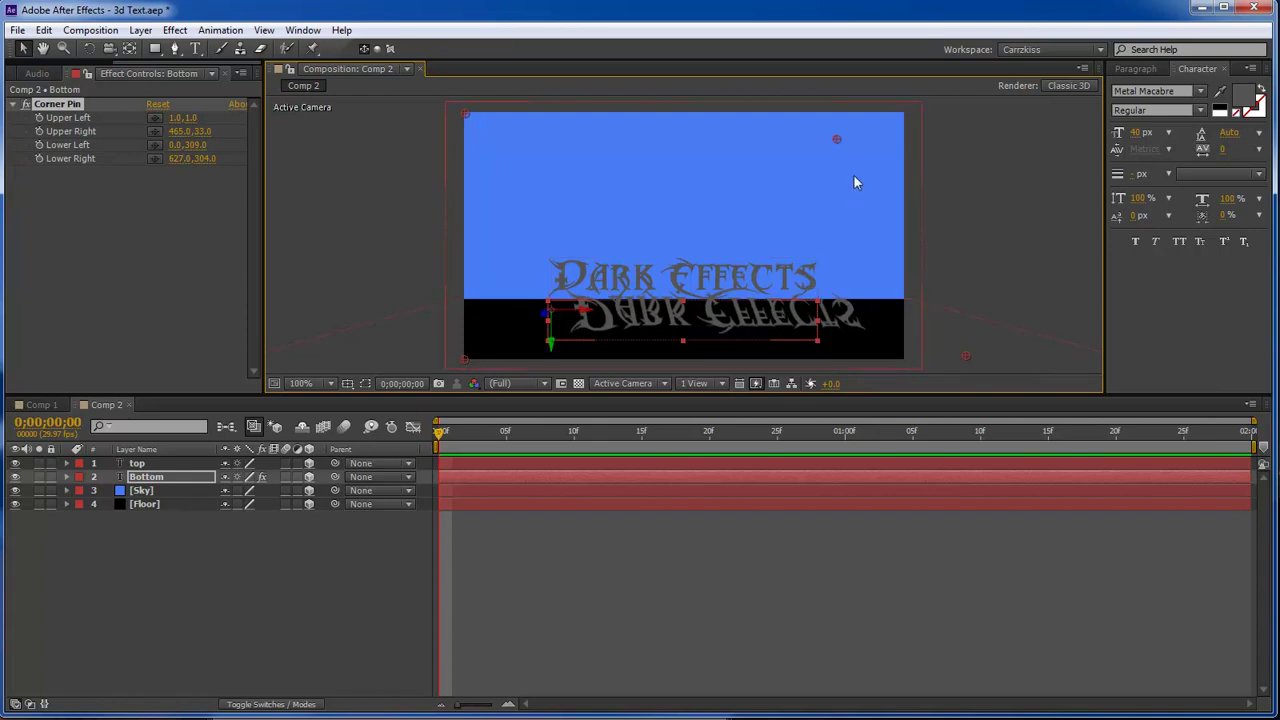
pyautogui.hotkey('ctrl', 'z')
pyautogui.hotkey('ctrl', 'z')
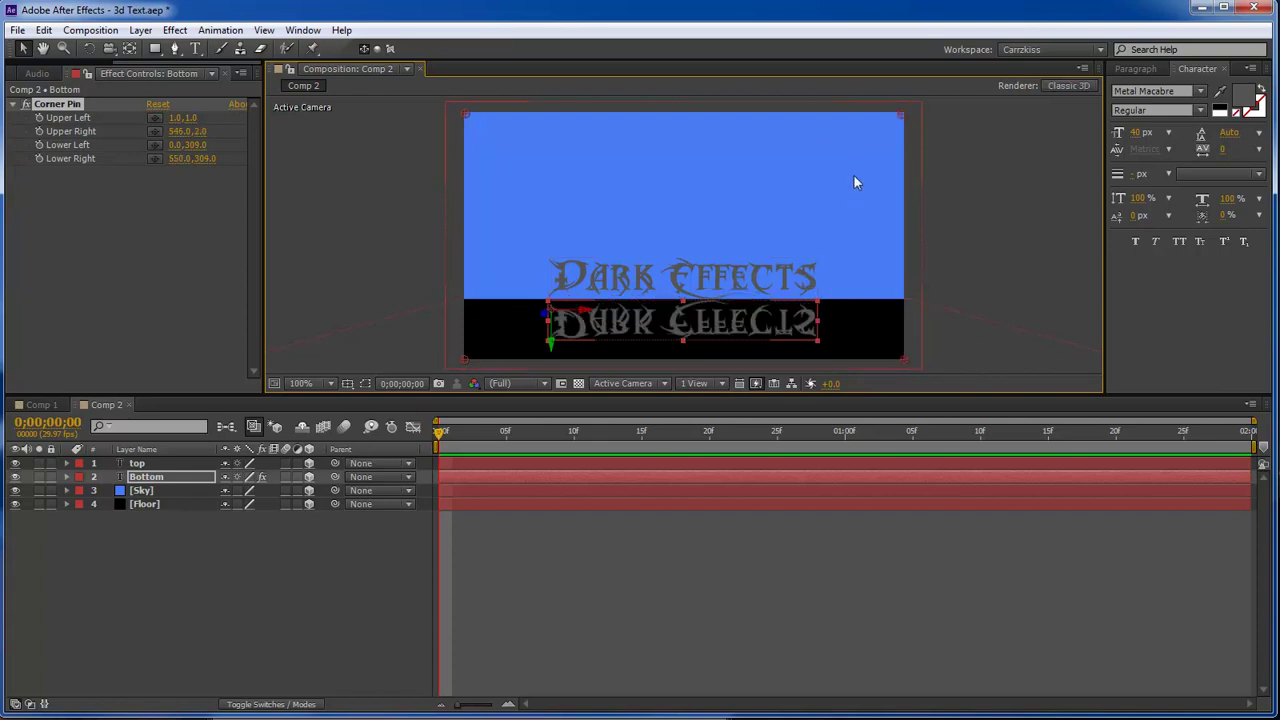
# - Set Corner Pin Upper Left to 118,124 and Upper Right to 453,124
pyautogui.click(181, 118)
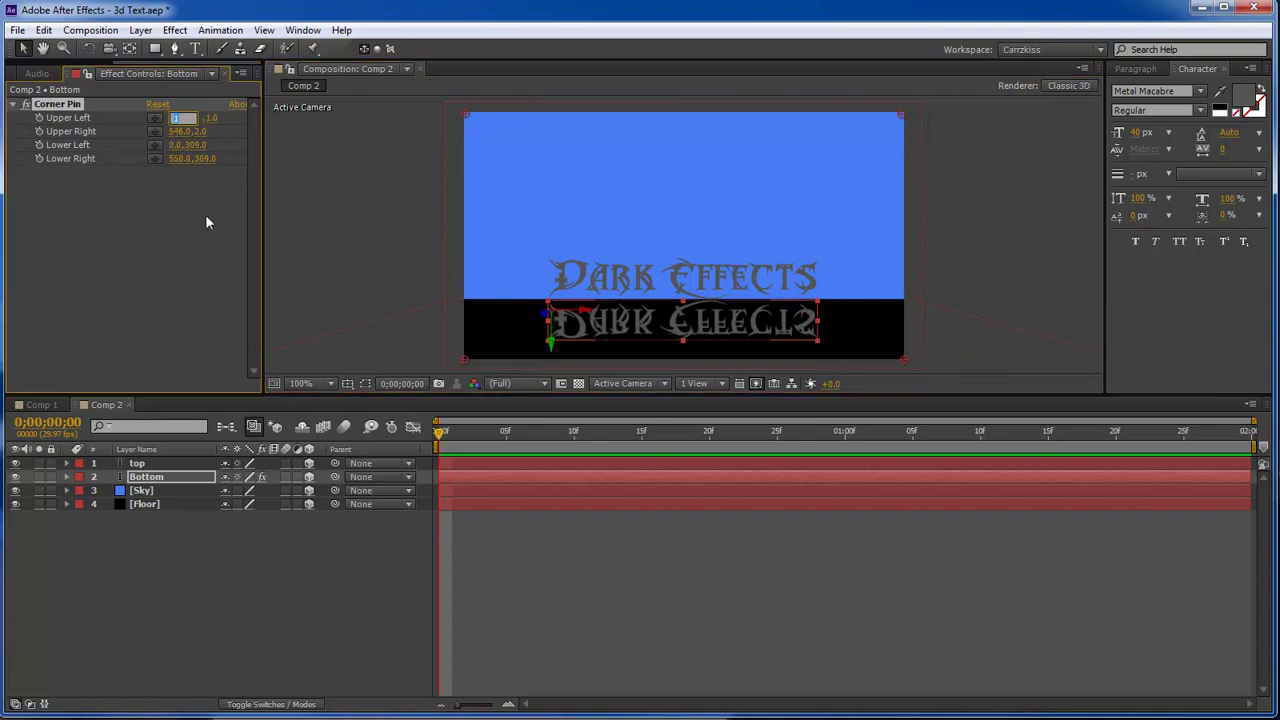
pyautogui.write('118')
pyautogui.press('Tab')
pyautogui.write('124')
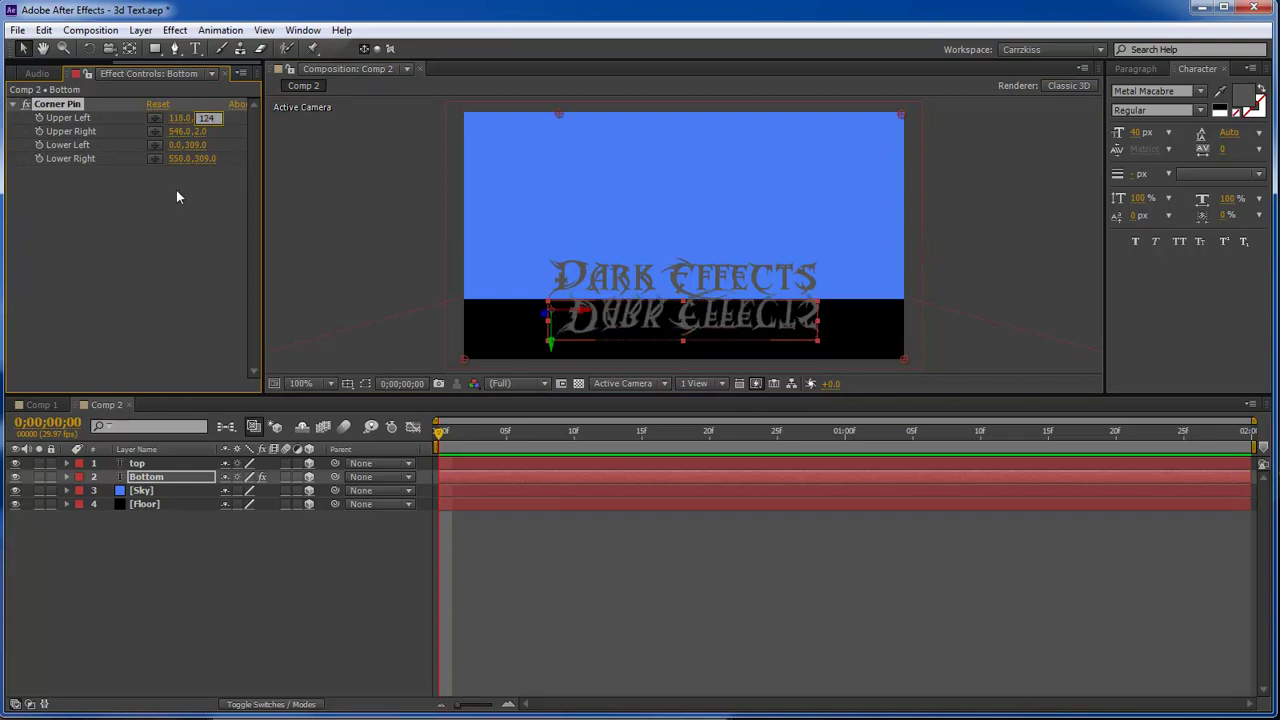
pyautogui.click(172, 133)
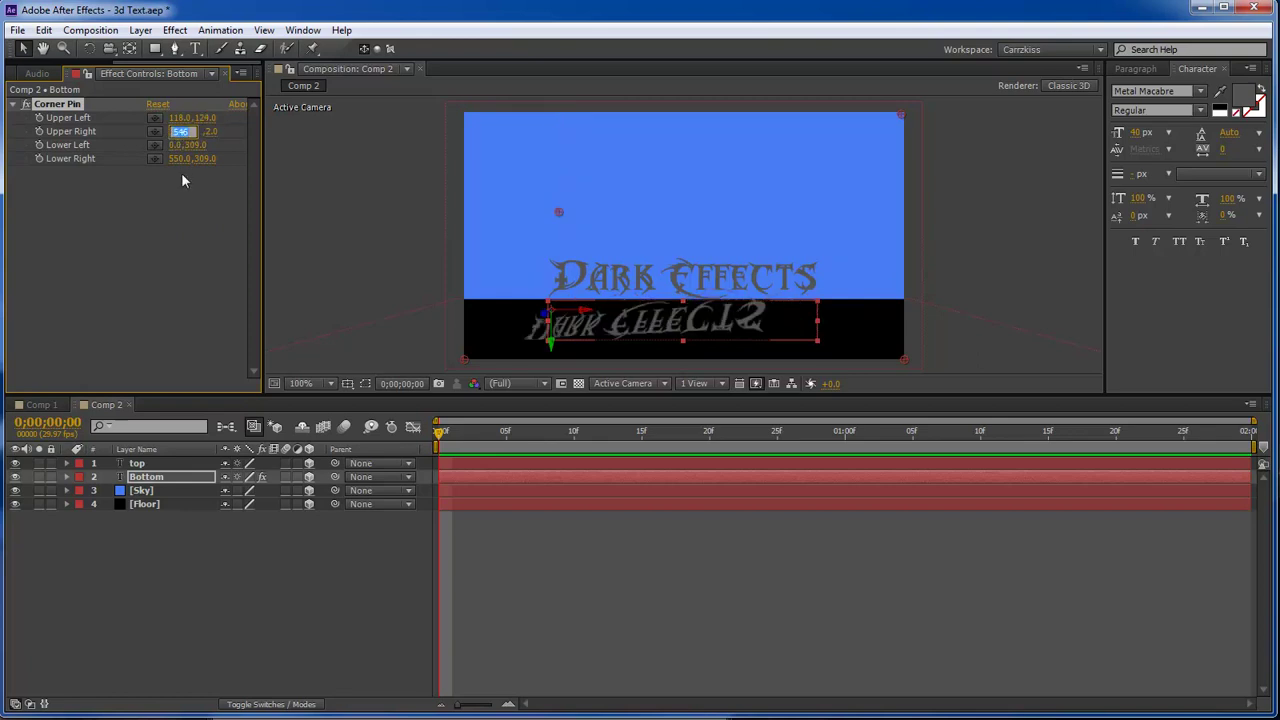
pyautogui.write('453')
pyautogui.press('Tab')
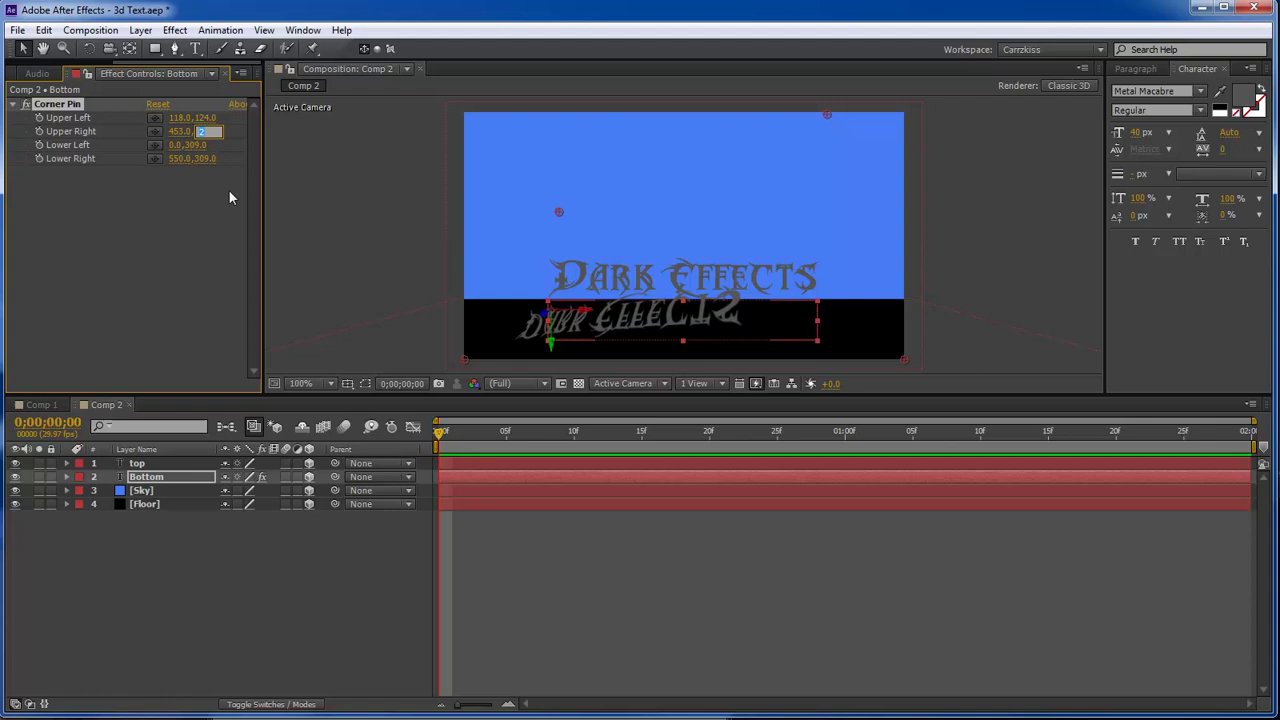
pyautogui.write('124')
pyautogui.press('Return')
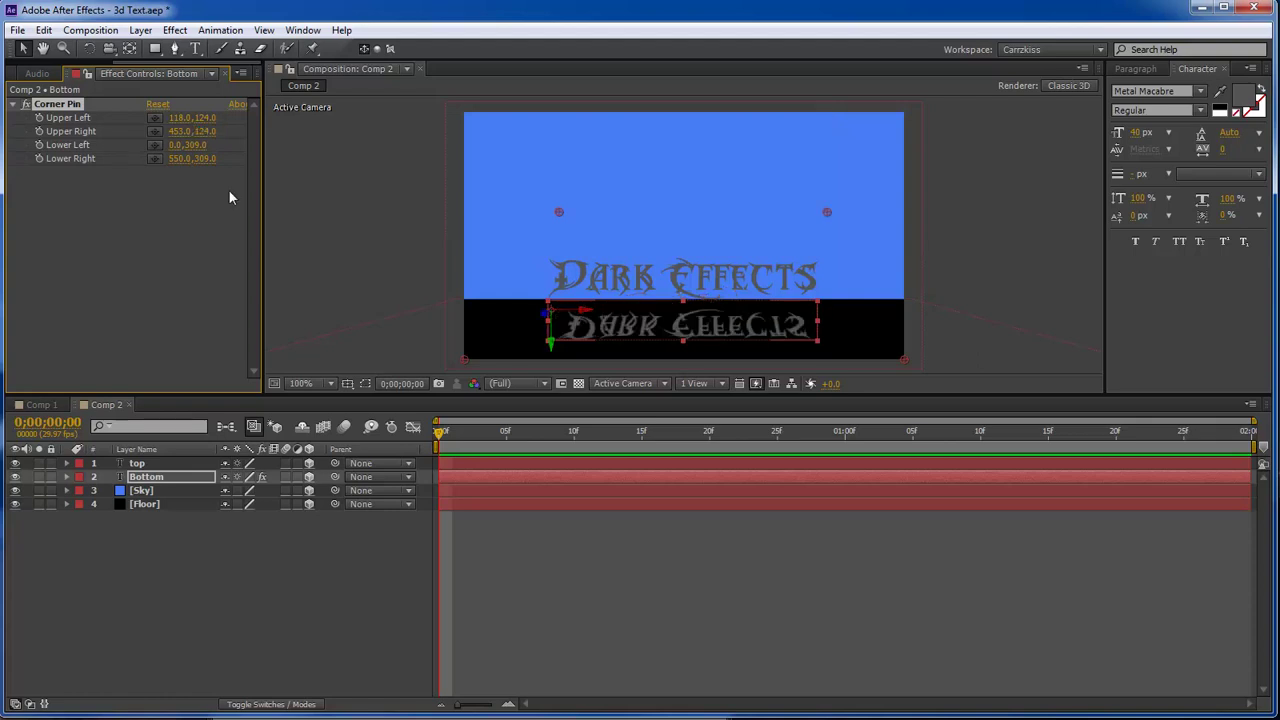
# - Set Corner Pin Lower Left to -264,282 and Lower Right to 763,290
pyautogui.click(175, 146)
pyautogui.write('1')
pyautogui.press('Return')
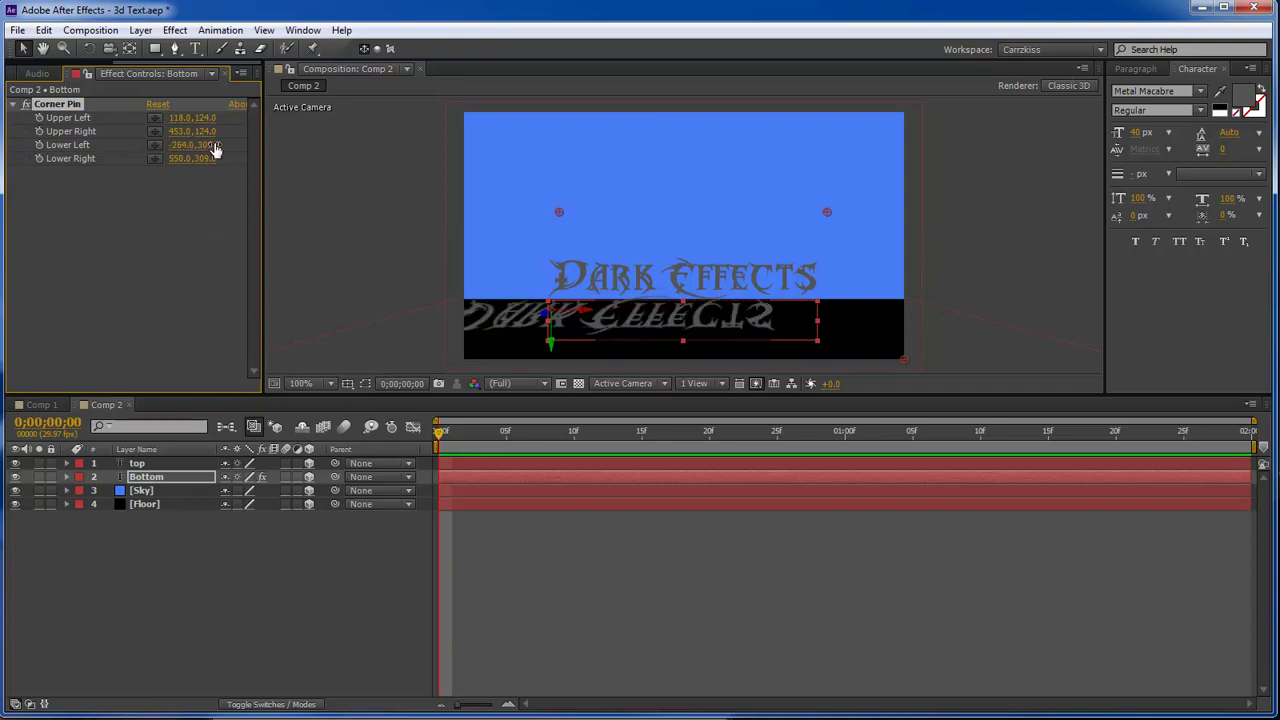
pyautogui.click(206, 145)
pyautogui.write('282')
pyautogui.press('Return')
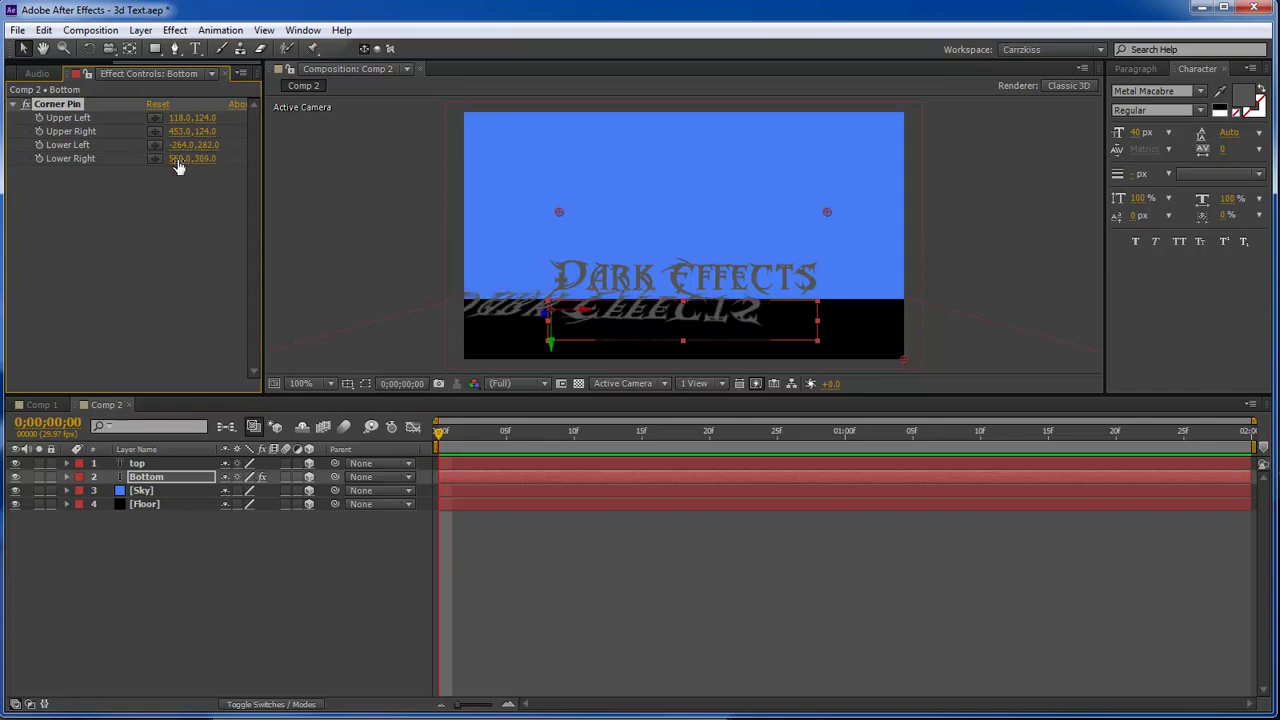
pyautogui.click(177, 160)
pyautogui.write('763')
pyautogui.press('Return')
pyautogui.click(206, 159)
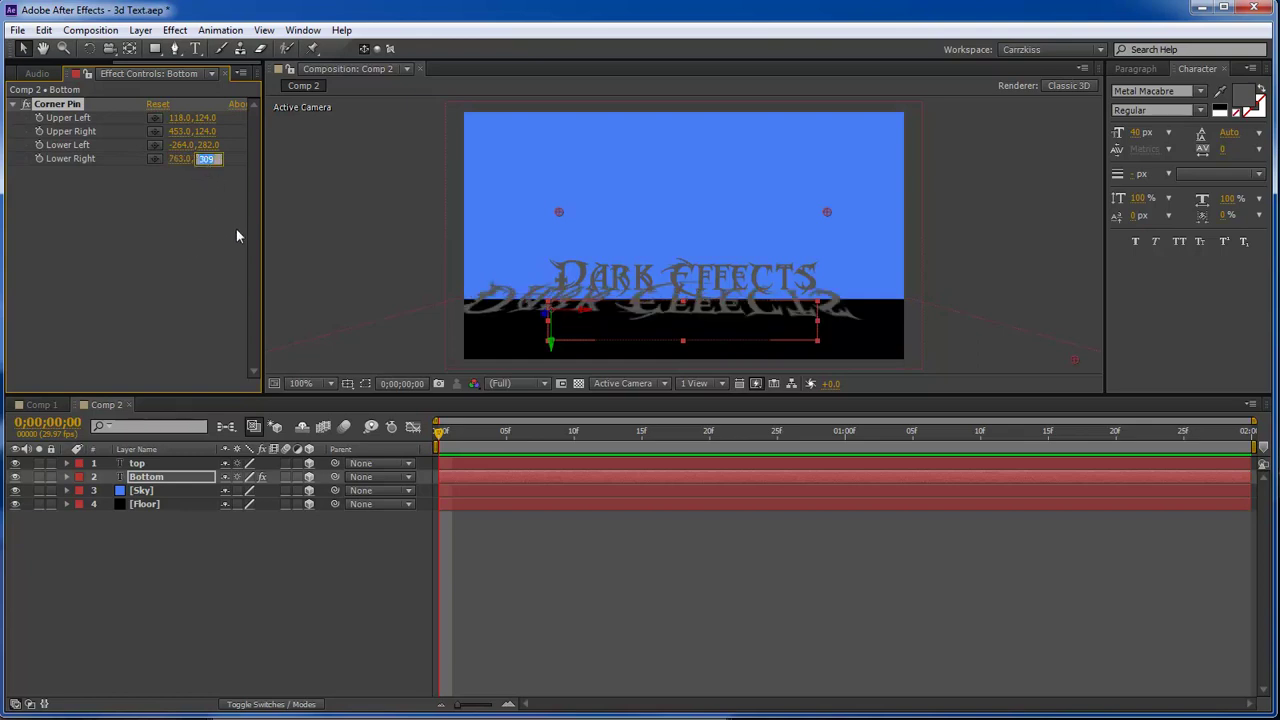
pyautogui.write('282')
pyautogui.press('Return')
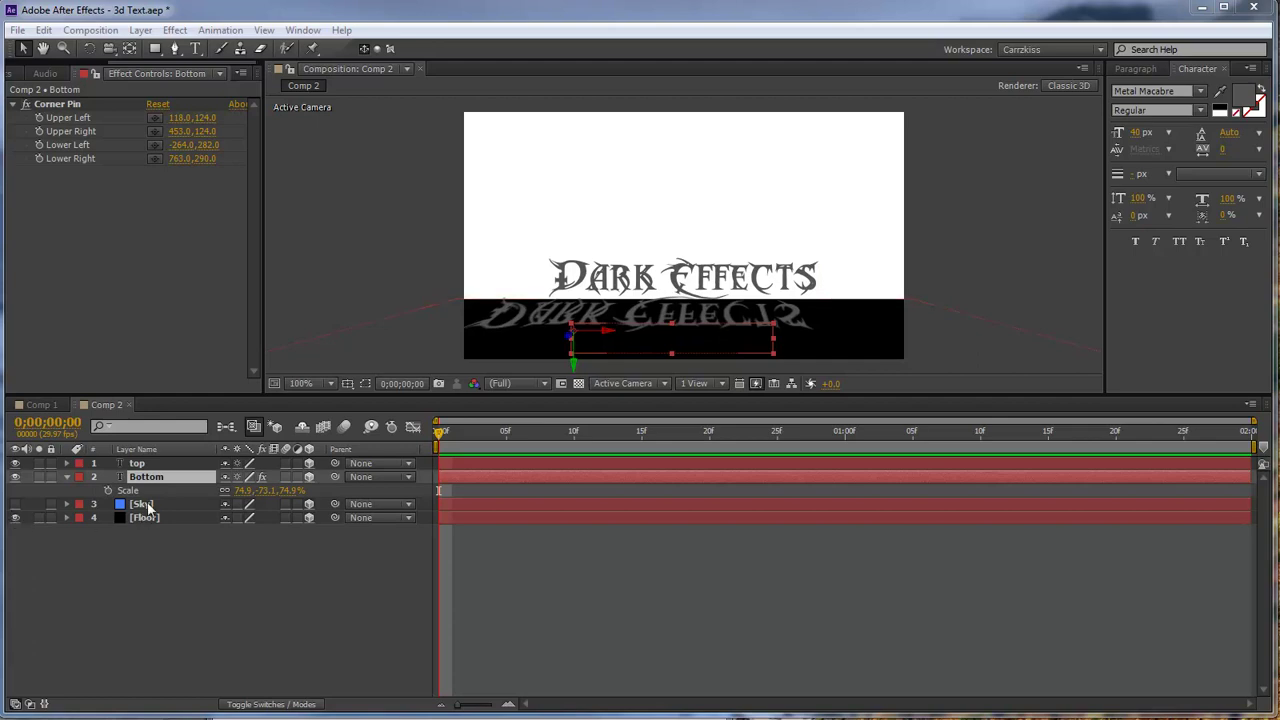
# - Hide the Floor layer, then roughly scale the reflection to about 66–67% and position it under the text
pyautogui.click(15, 517)
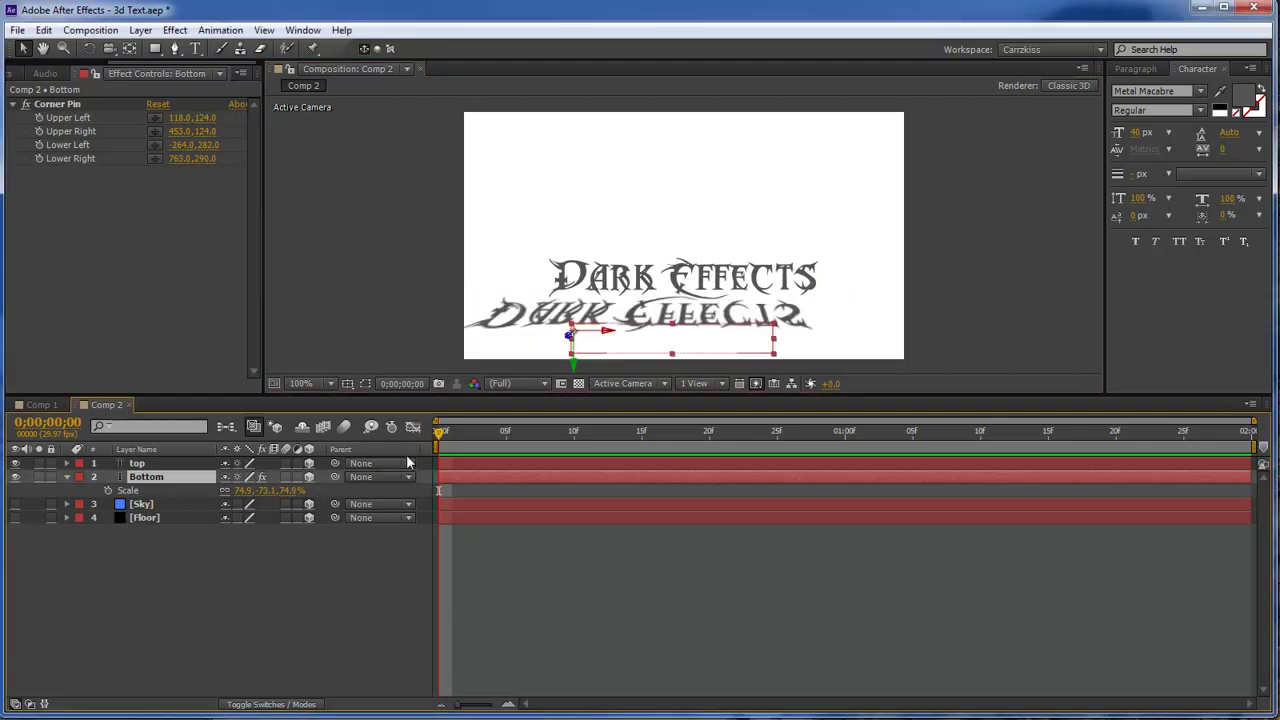
pyautogui.click(674, 350)
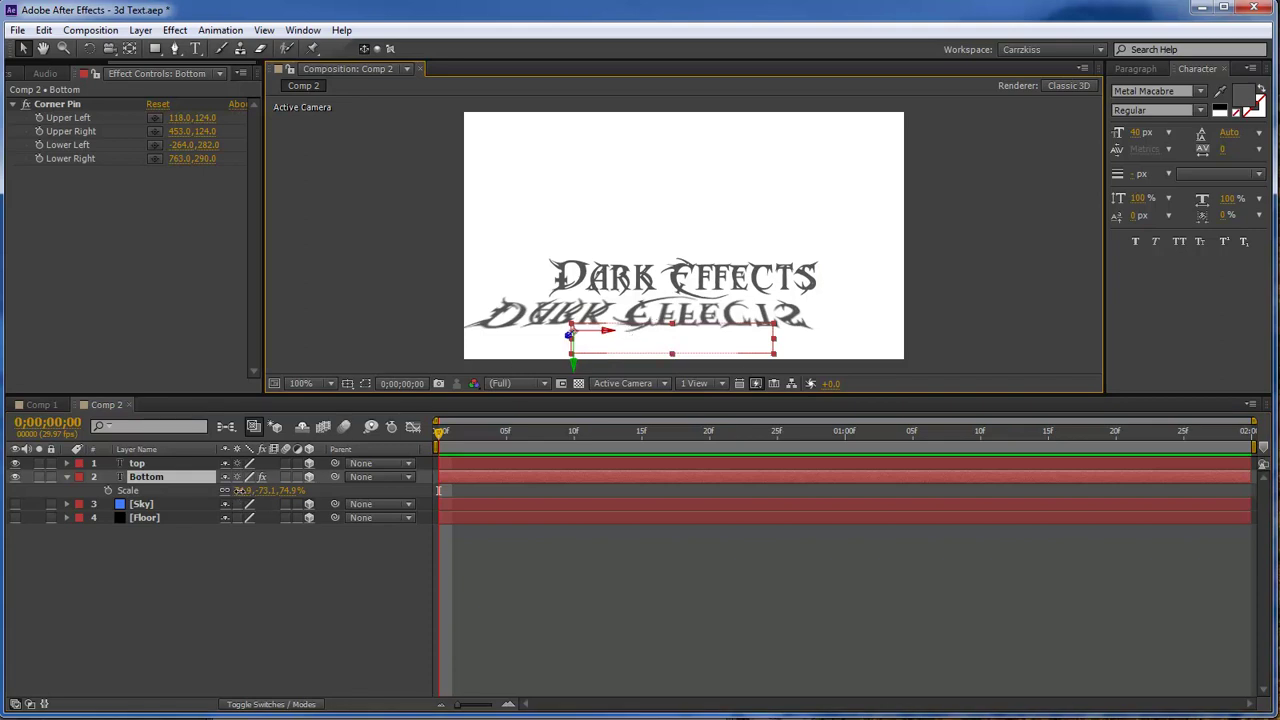
pyautogui.moveTo(245, 491); pyautogui.dragTo(218, 491)
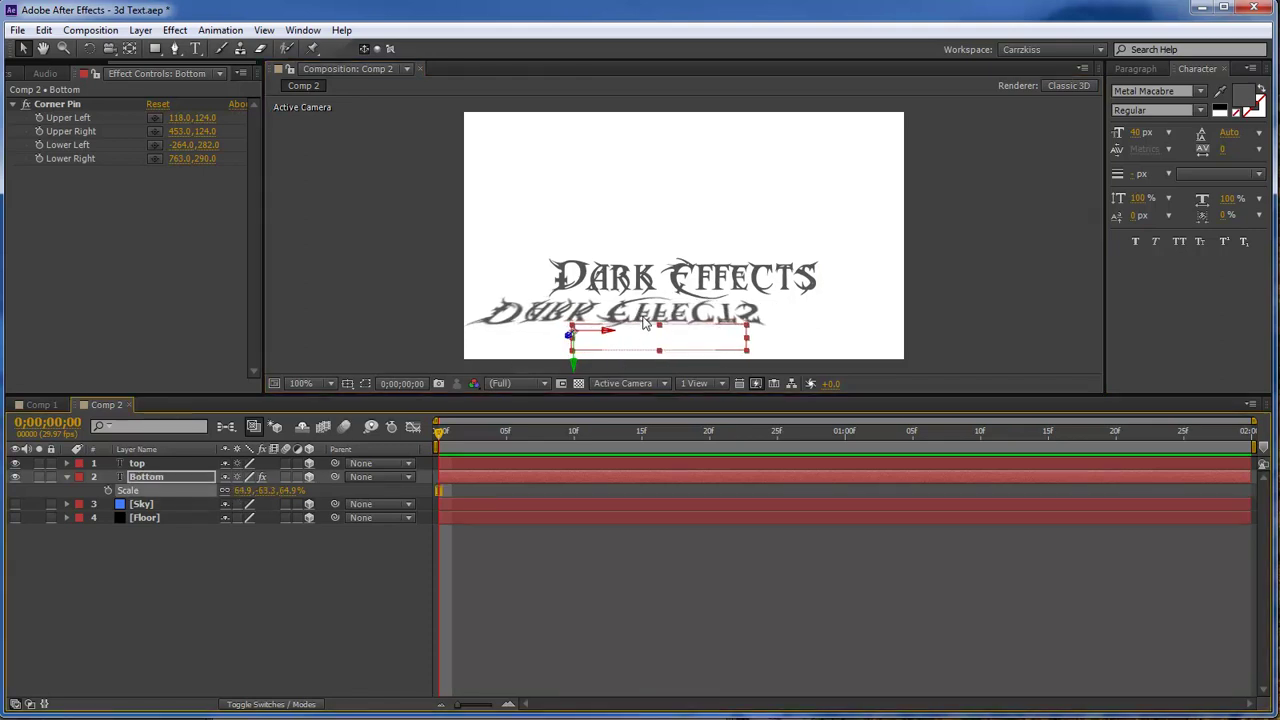
pyautogui.moveTo(637, 338); pyautogui.dragTo(678, 340)
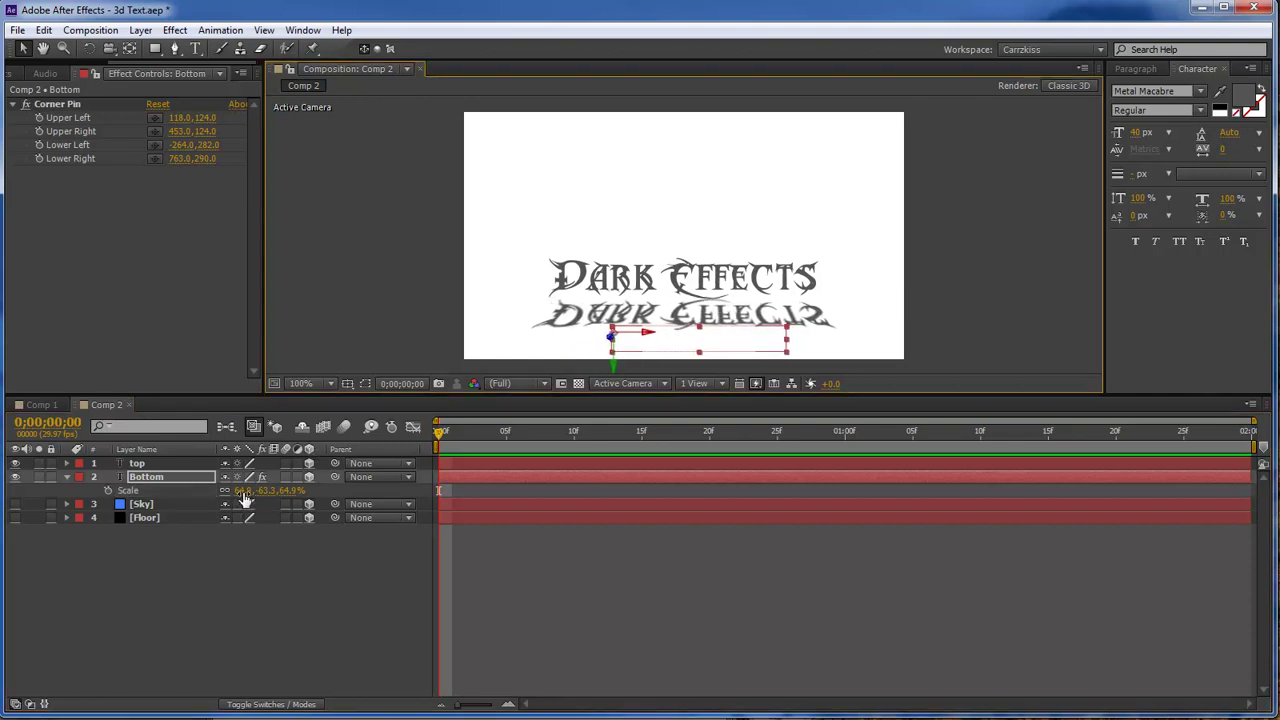
pyautogui.moveTo(240, 490); pyautogui.dragTo(248, 490)
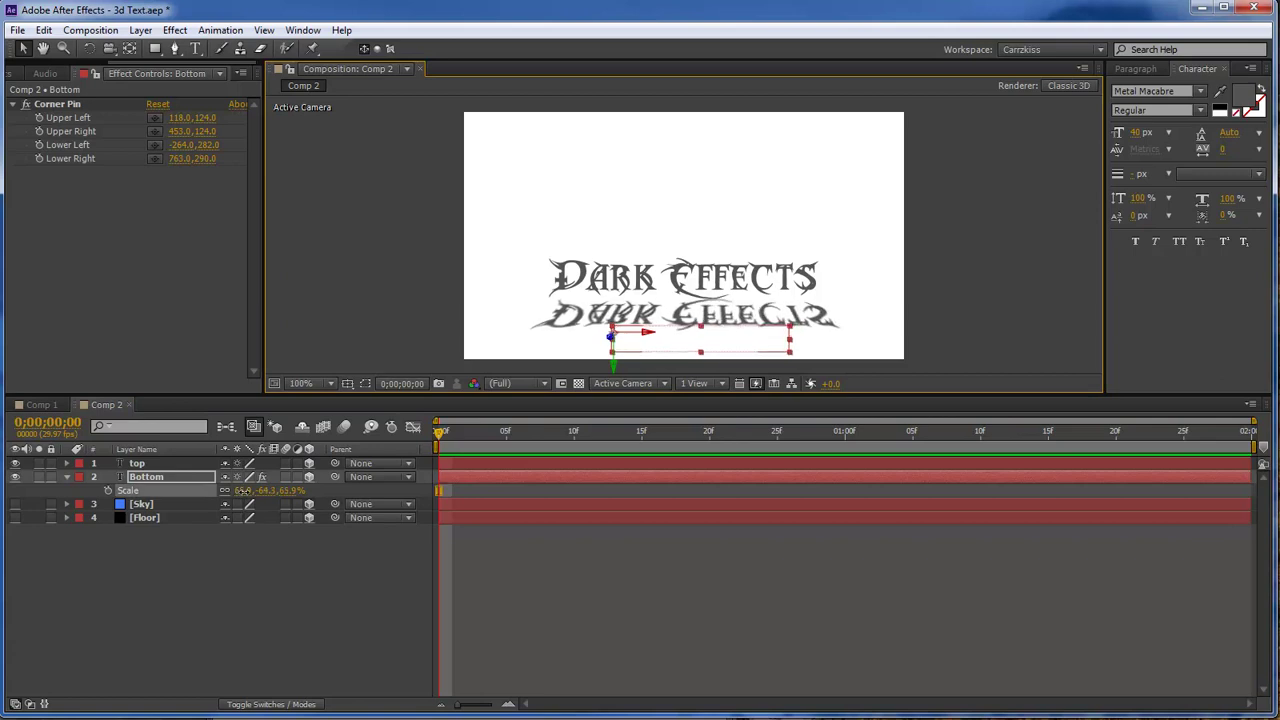
pyautogui.moveTo(707, 343); pyautogui.dragTo(700, 342)
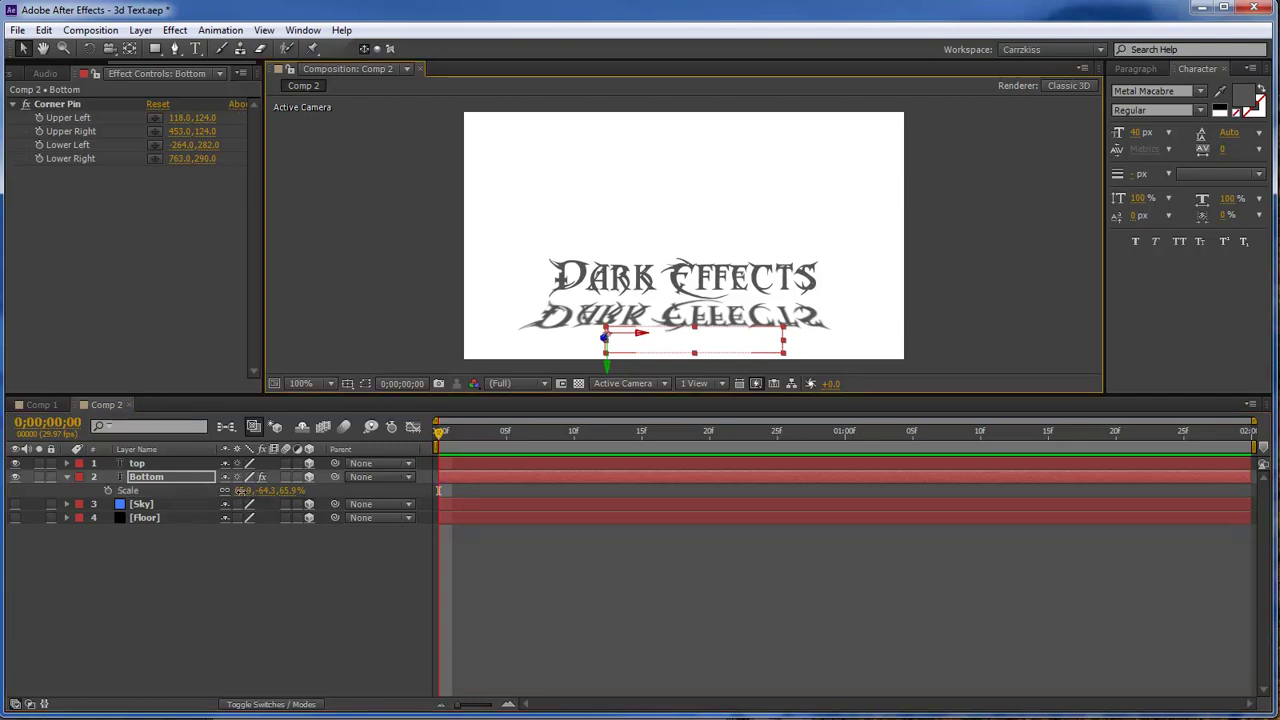
# - Set the Bottom reflection's Scale to exactly 68 and nudge it into alignment
pyautogui.click(438, 490)
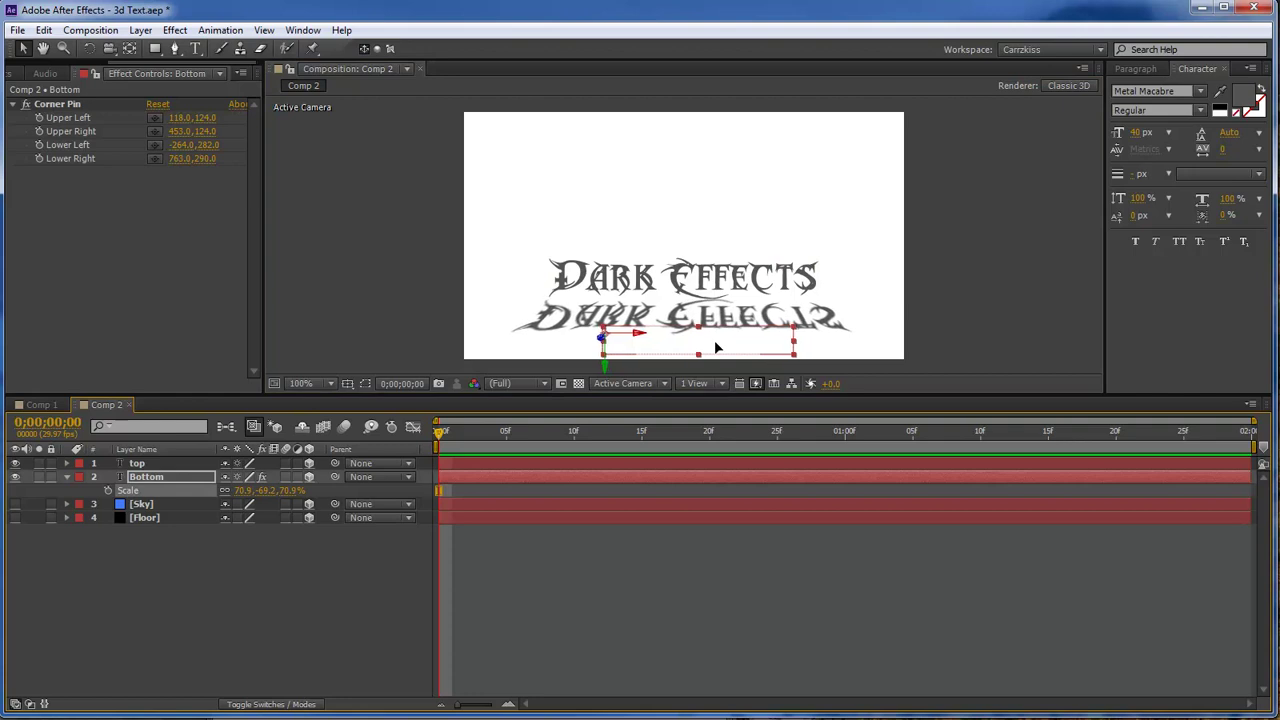
pyautogui.click(246, 490)
pyautogui.write('68')
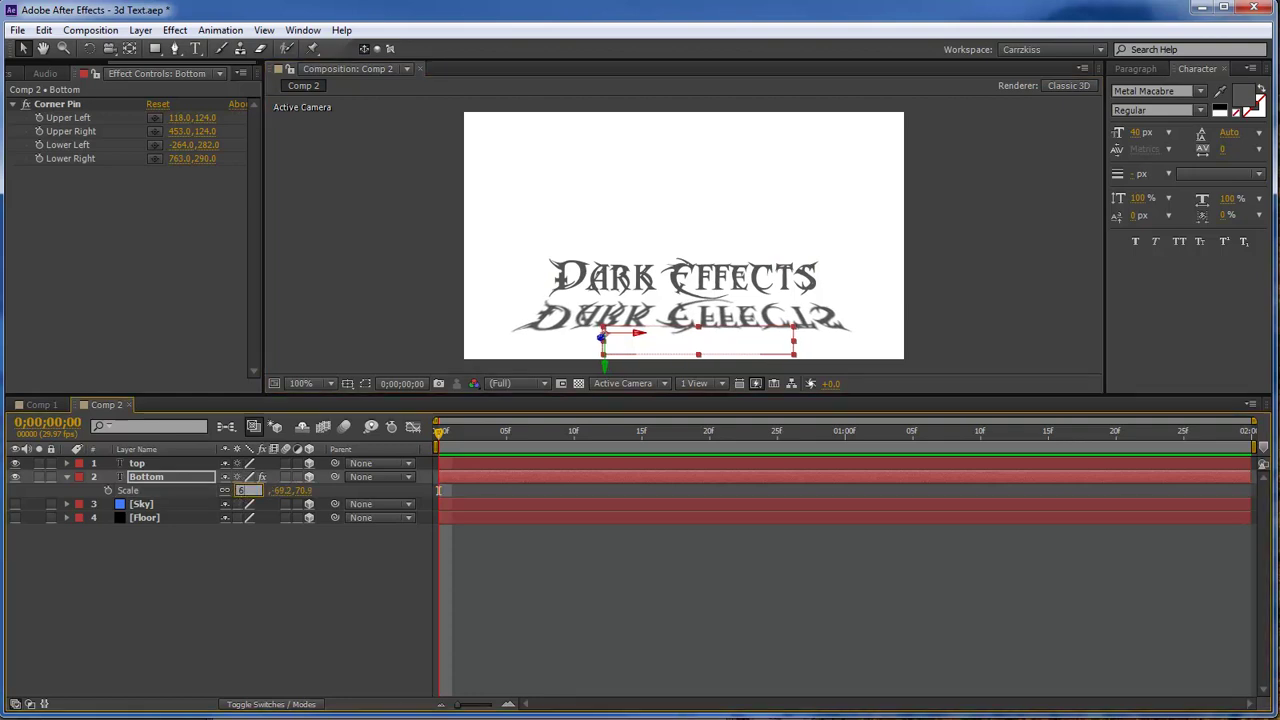
pyautogui.press('Return')
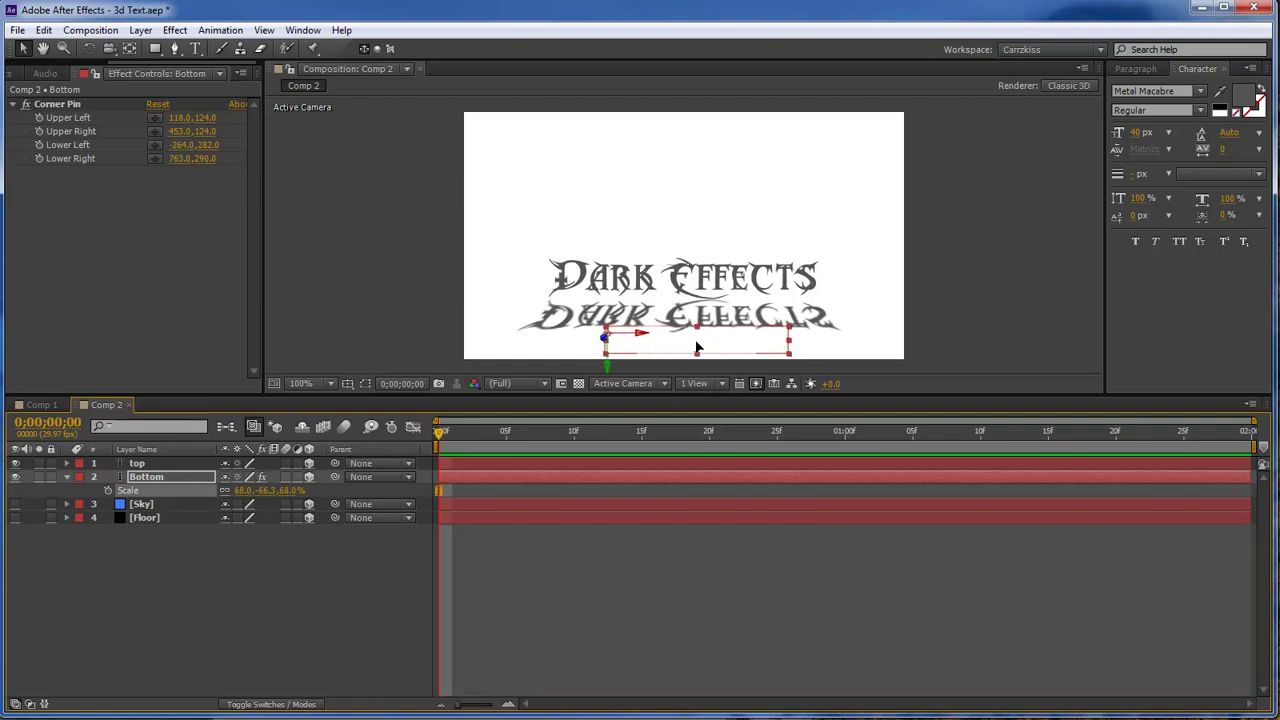
pyautogui.moveTo(700, 350); pyautogui.dragTo(703, 351)
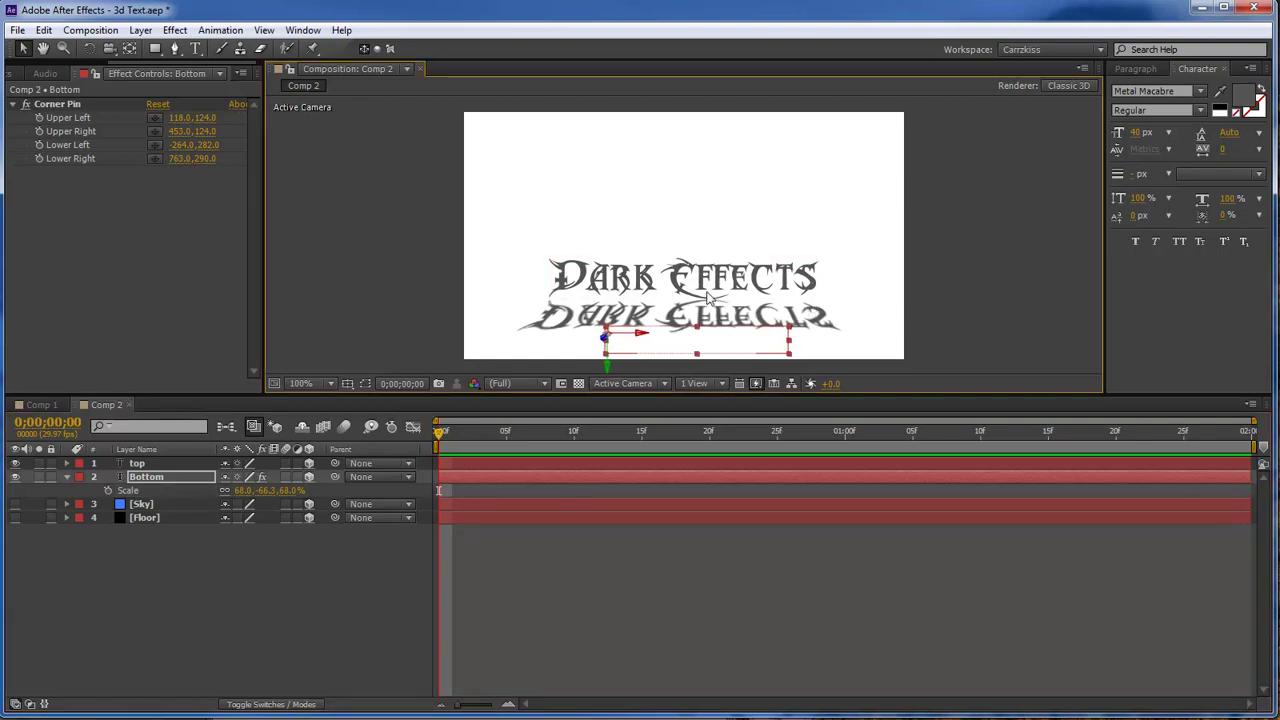
# - Make the Sky and Floor layers visible again
pyautogui.click(15, 504)
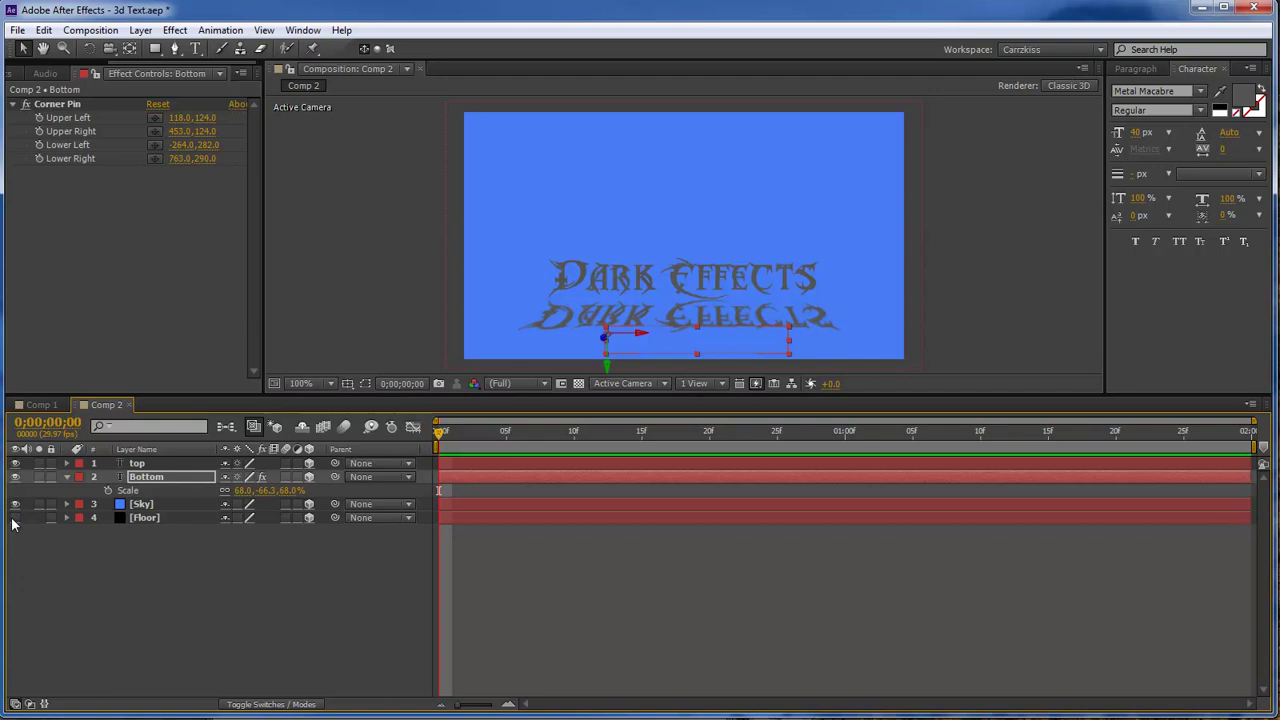
pyautogui.click(15, 517)
pyautogui.click(188, 573)
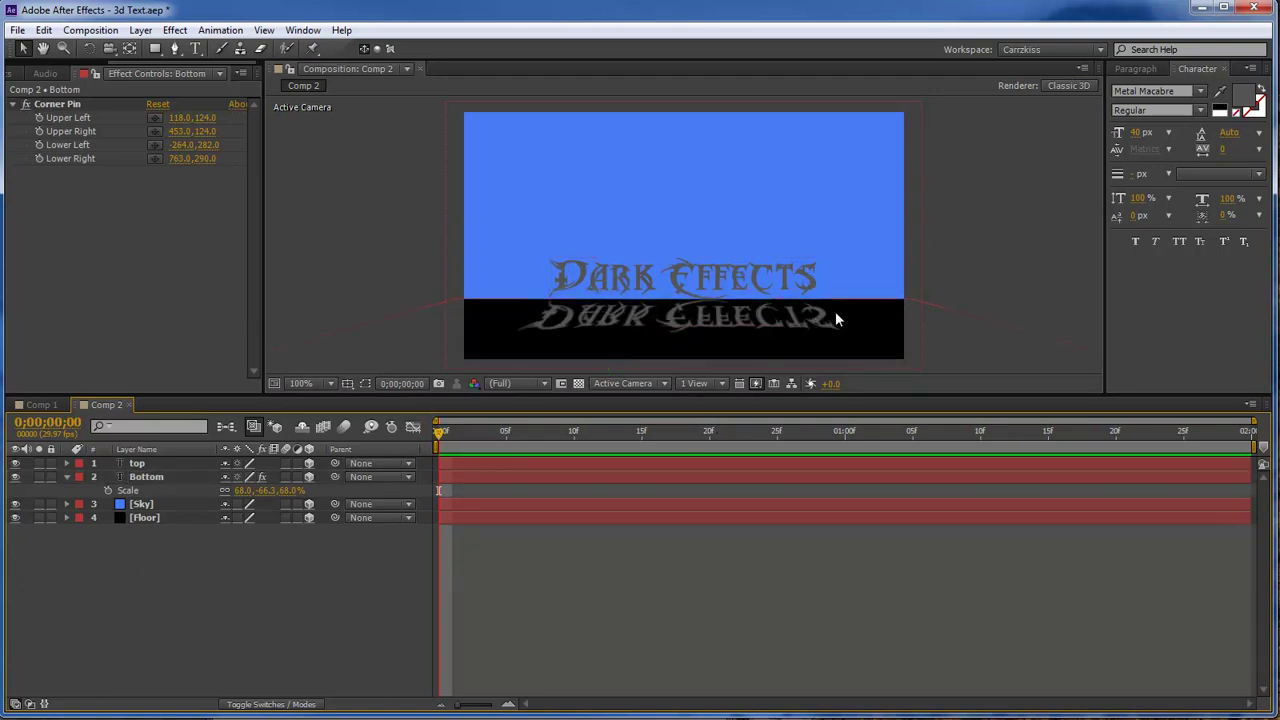
# - Collapse the Bottom layer's properties and select both the top and Bottom text layers
pyautogui.click(66, 477)
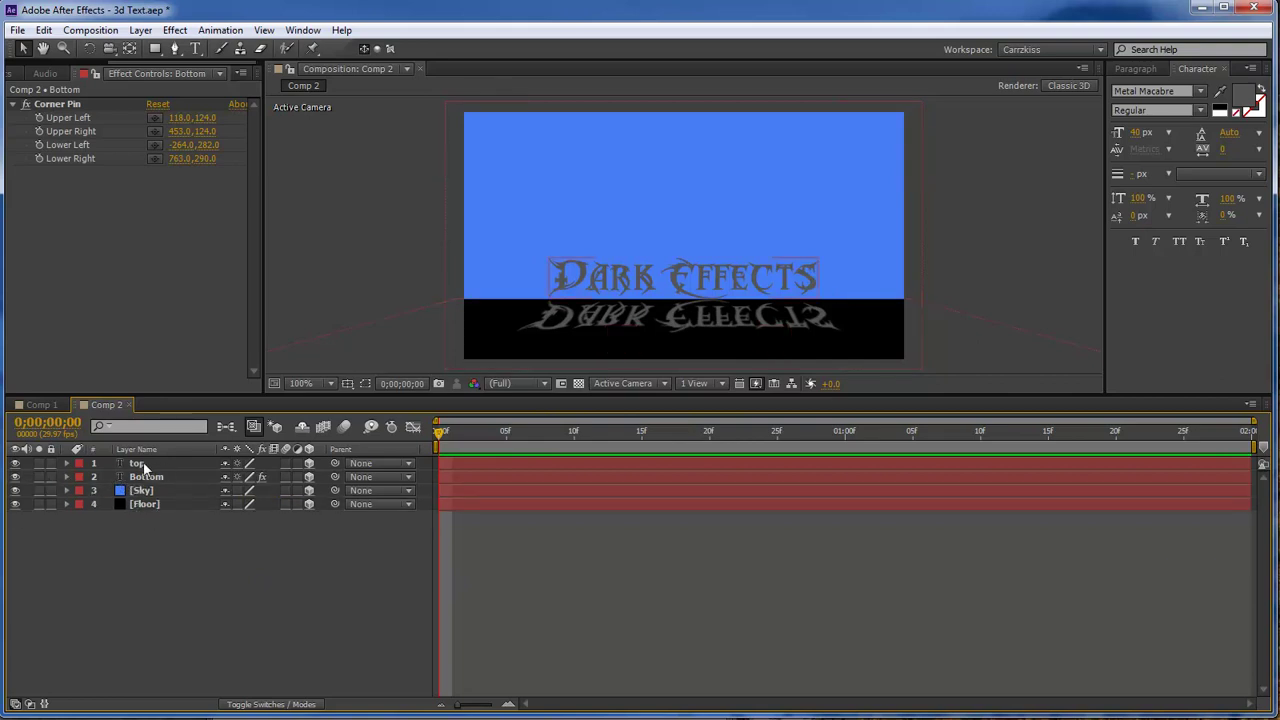
pyautogui.click(138, 464)
pyautogui.keyDown('shift'); pyautogui.click(148, 477); pyautogui.keyUp('shift')
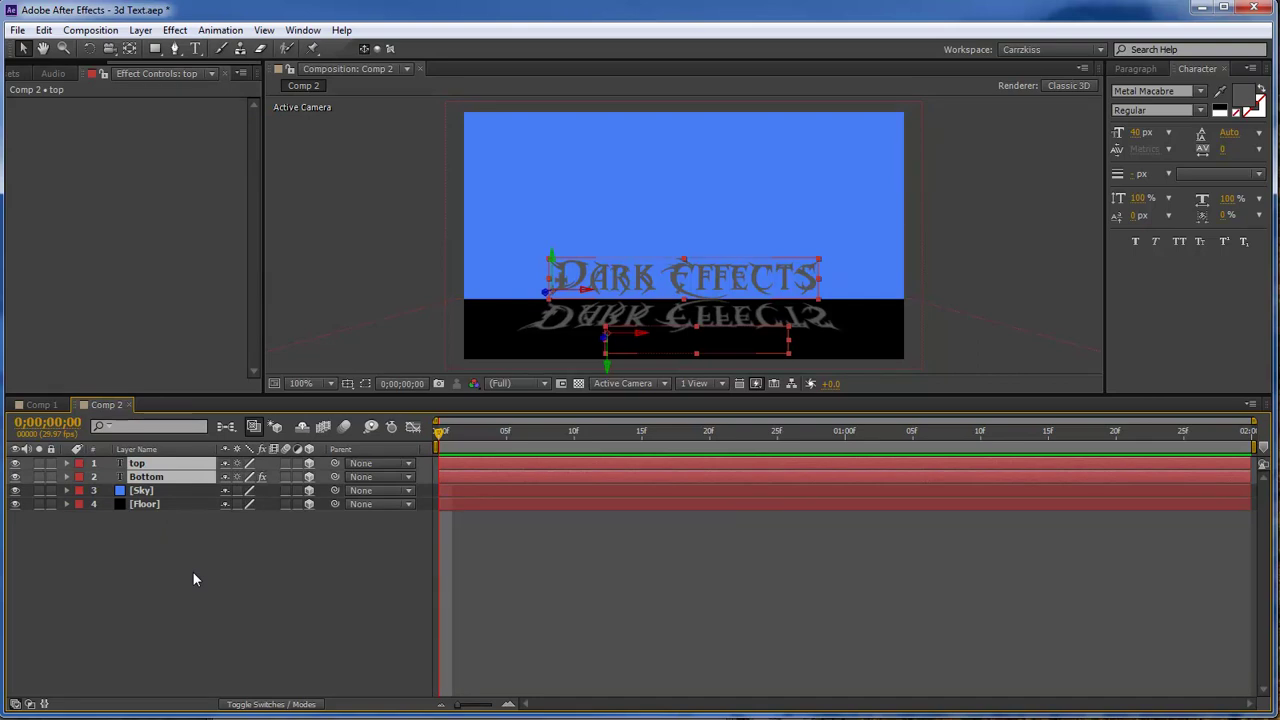
# - Reveal both layers' Position values (110,222 and 179,276) and launch Notepad
pyautogui.press('p')
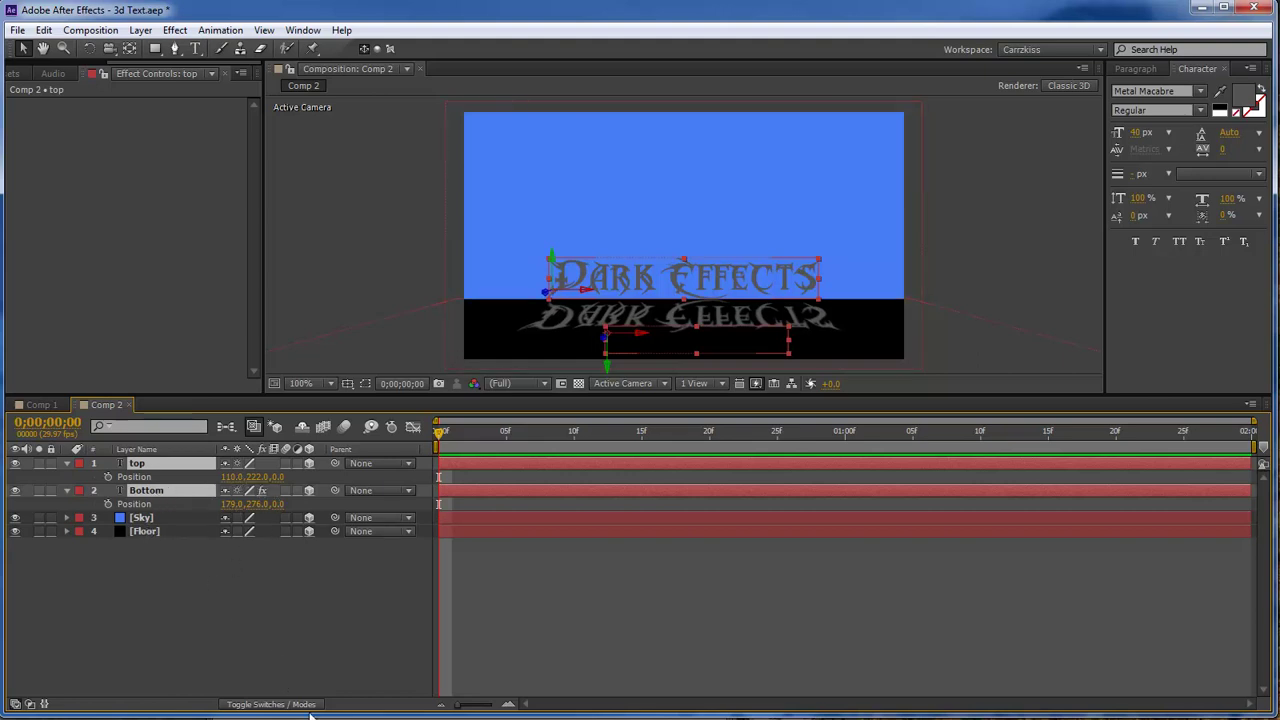
pyautogui.click(270, 706)
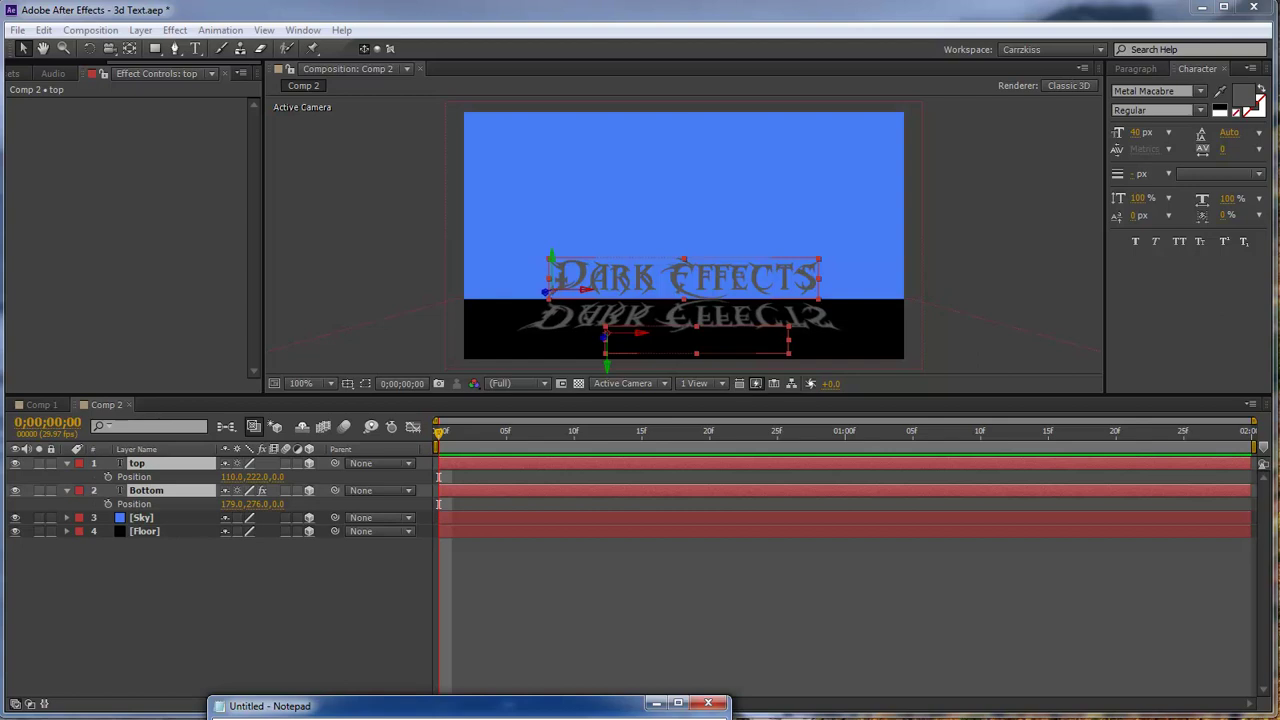
# - Note 'top - 110 222 0.0 bottom - 179 276' in Notepad, then move the window aside
pyautogui.moveTo(405, 713); pyautogui.dragTo(405, 589)
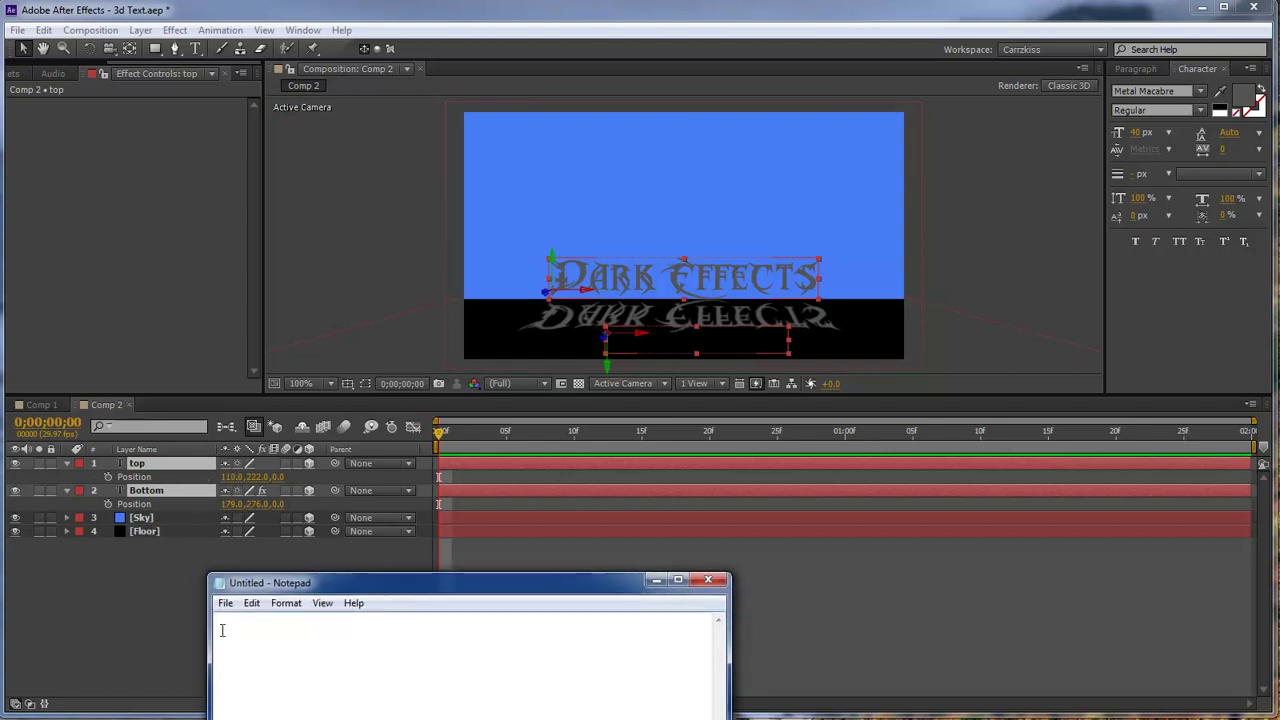
pyautogui.write('top ')
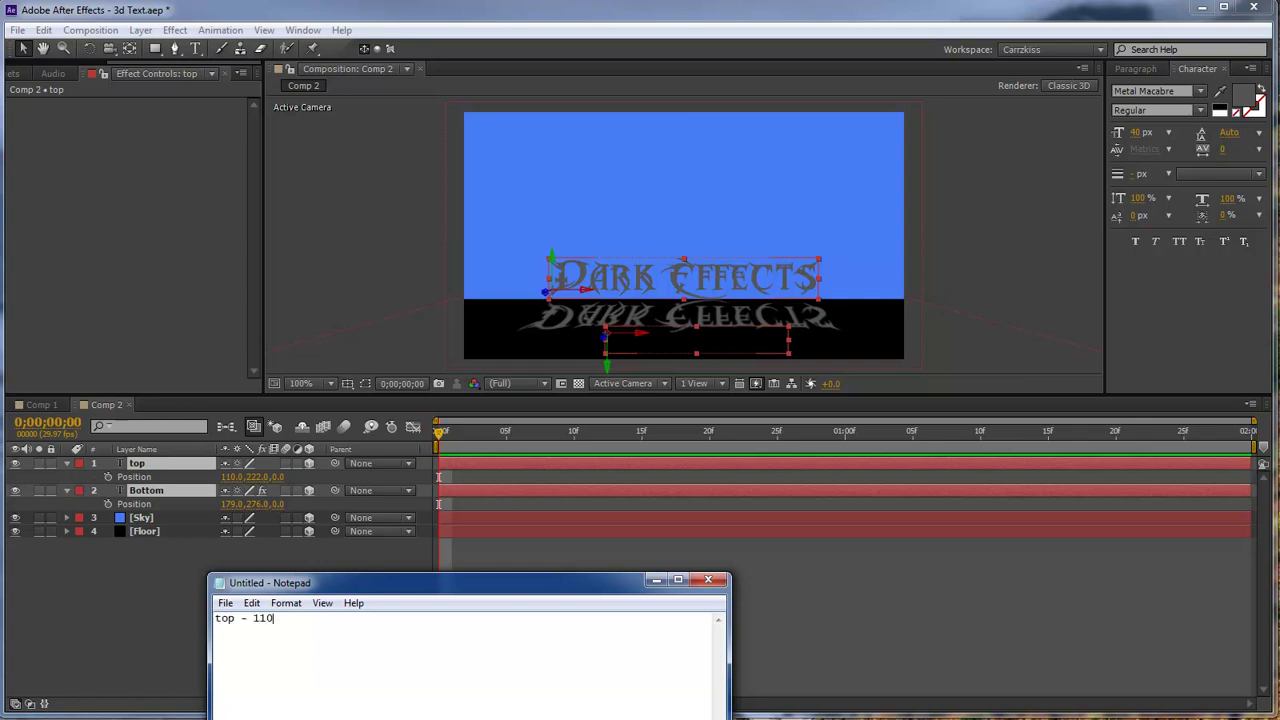
pyautogui.write('- 110 ')
pyautogui.write('222 0.0 ')
pyautogui.write('bottom ')
pyautogui.write('- 179 2')
pyautogui.write('76 0.0')
pyautogui.moveTo(456, 578); pyautogui.dragTo(482, 719)
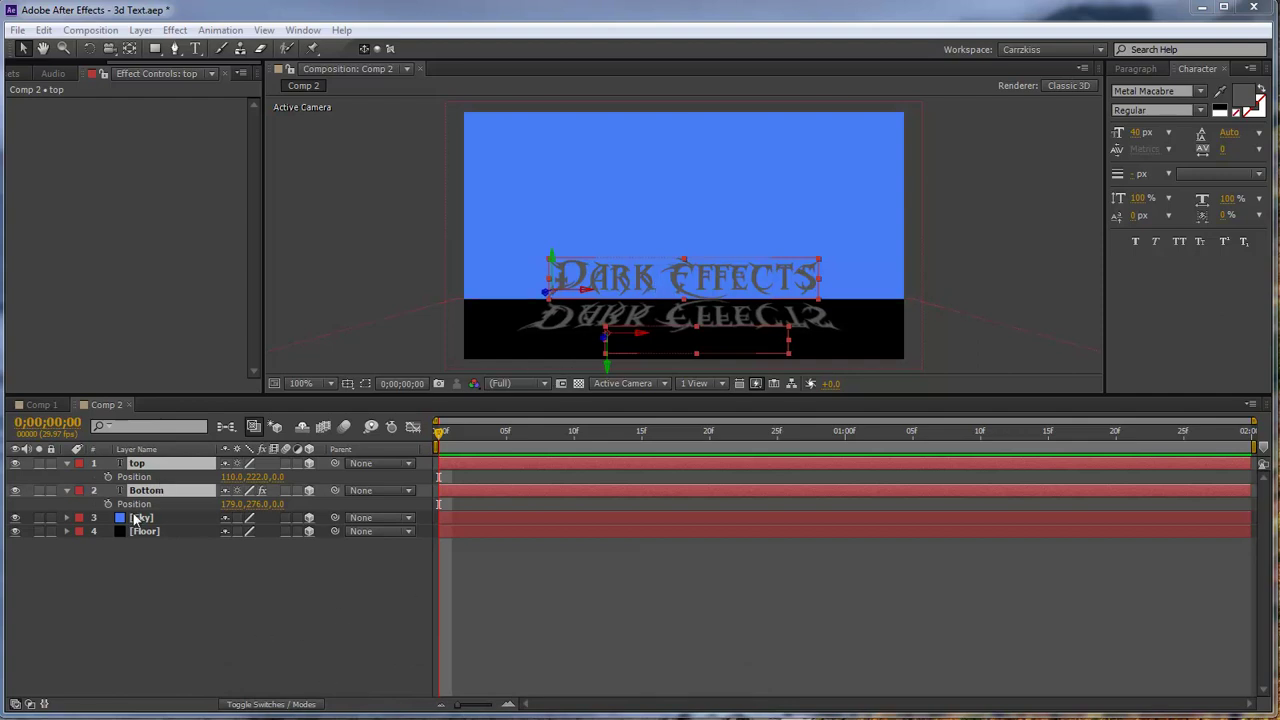
# - Add starting Position keyframes, placing the title above frame and the reflection below it
pyautogui.click(160, 587)
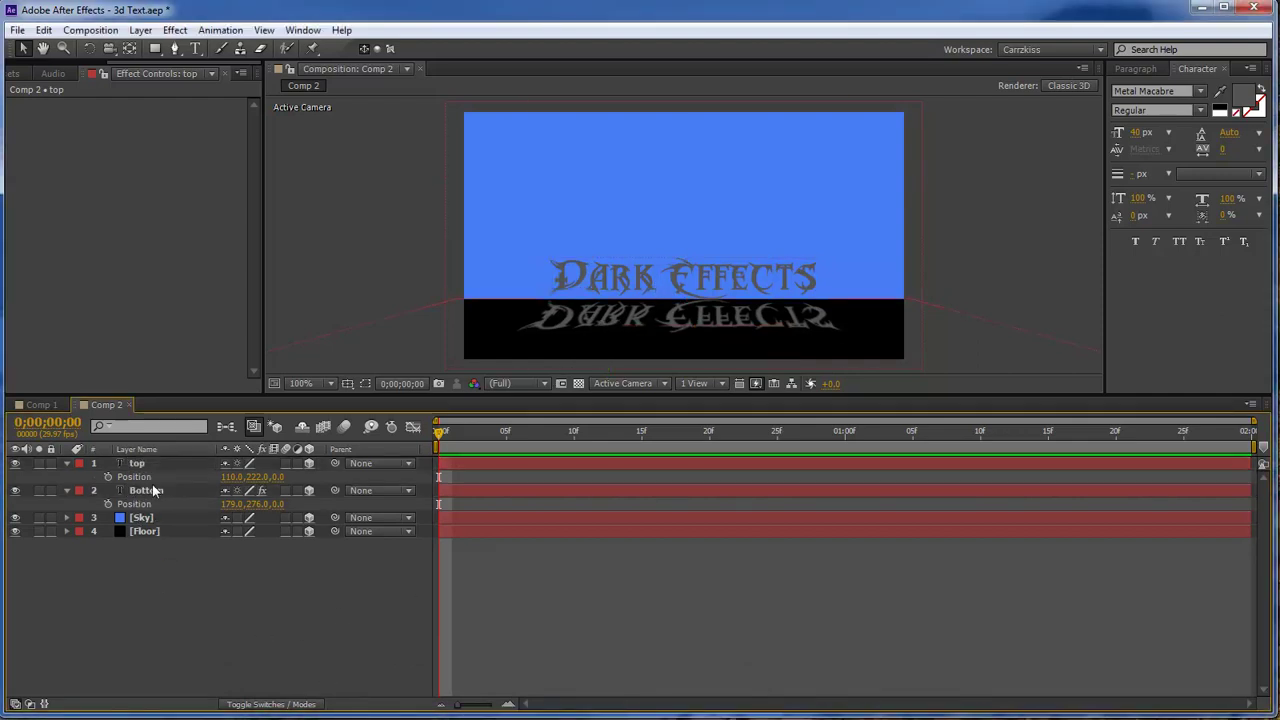
pyautogui.click(145, 464)
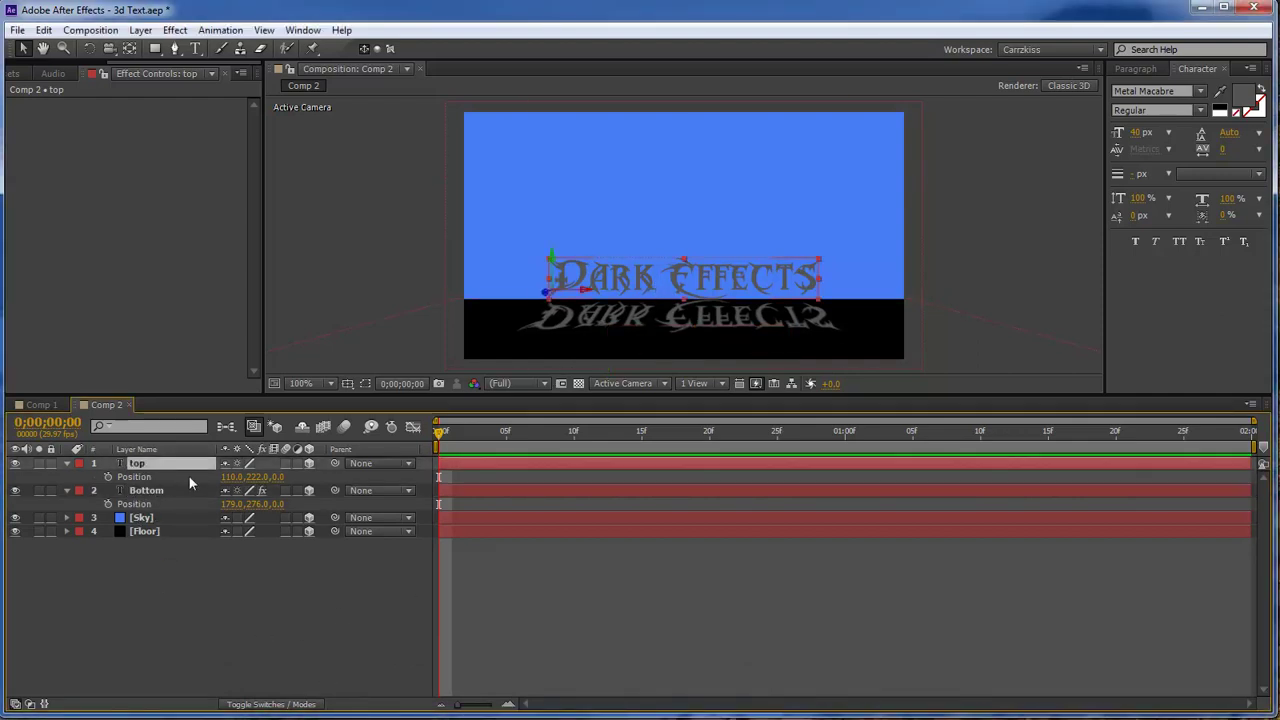
pyautogui.click(108, 477)
pyautogui.click(108, 504)
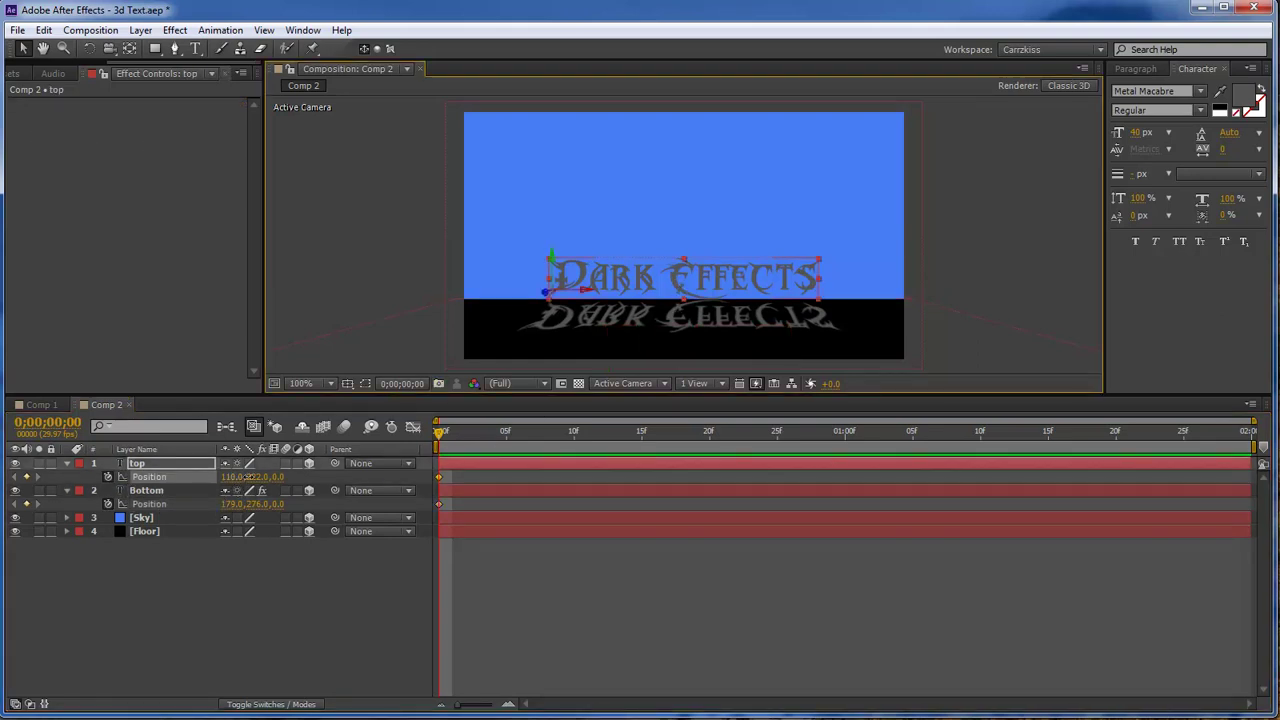
pyautogui.moveTo(232, 477); pyautogui.dragTo(62, 477)
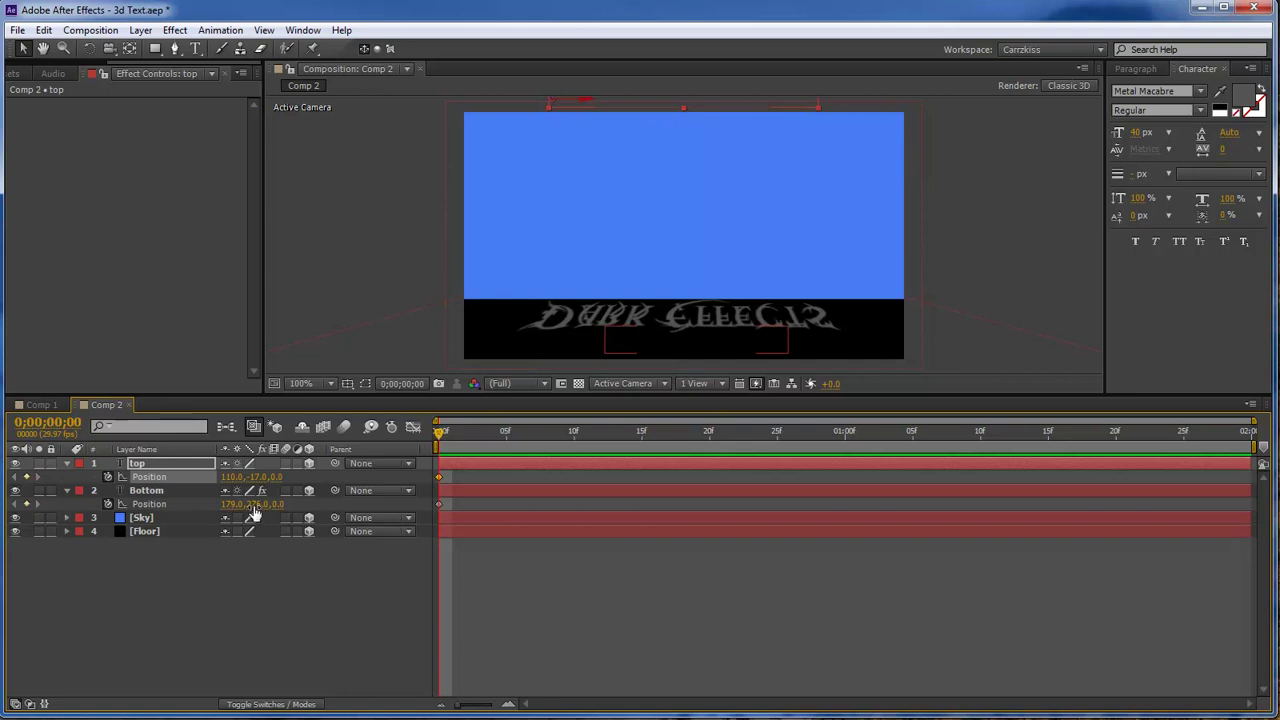
pyautogui.moveTo(254, 504); pyautogui.dragTo(293, 508)
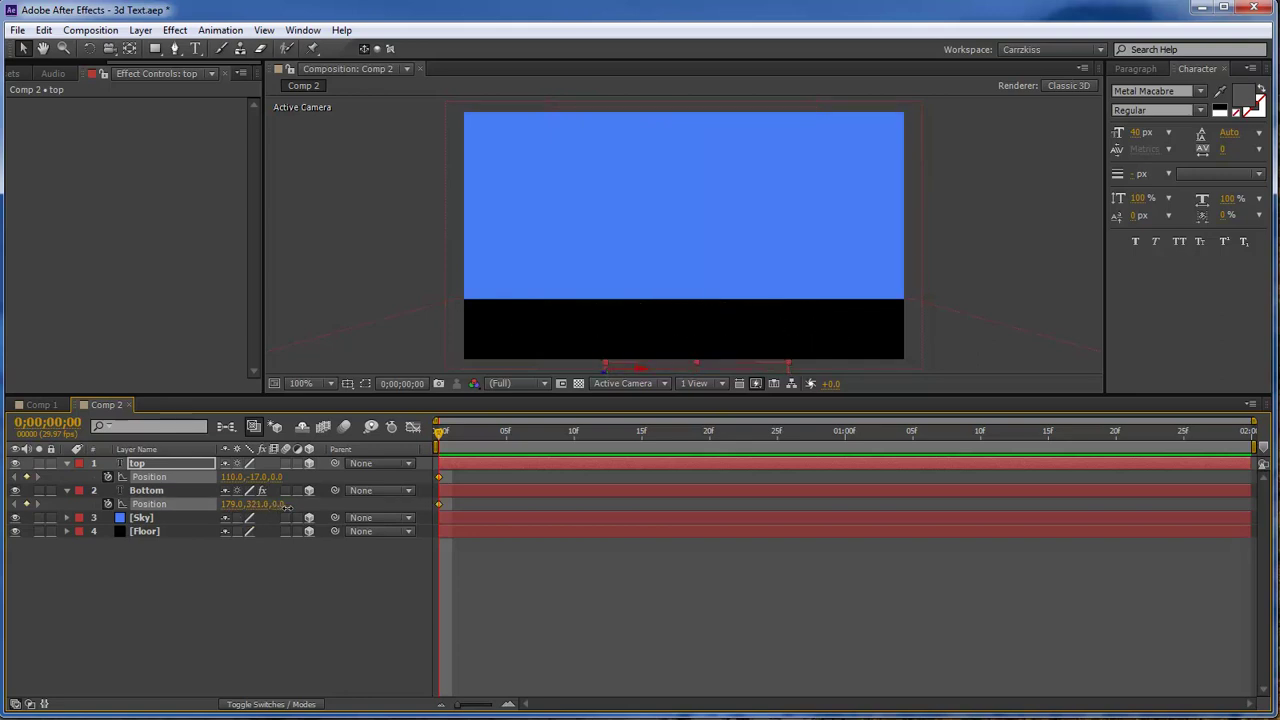
# - At one second, set the reflection's Position Y to 286 and the title's to 272
pyautogui.moveTo(443, 438); pyautogui.dragTo(842, 432)
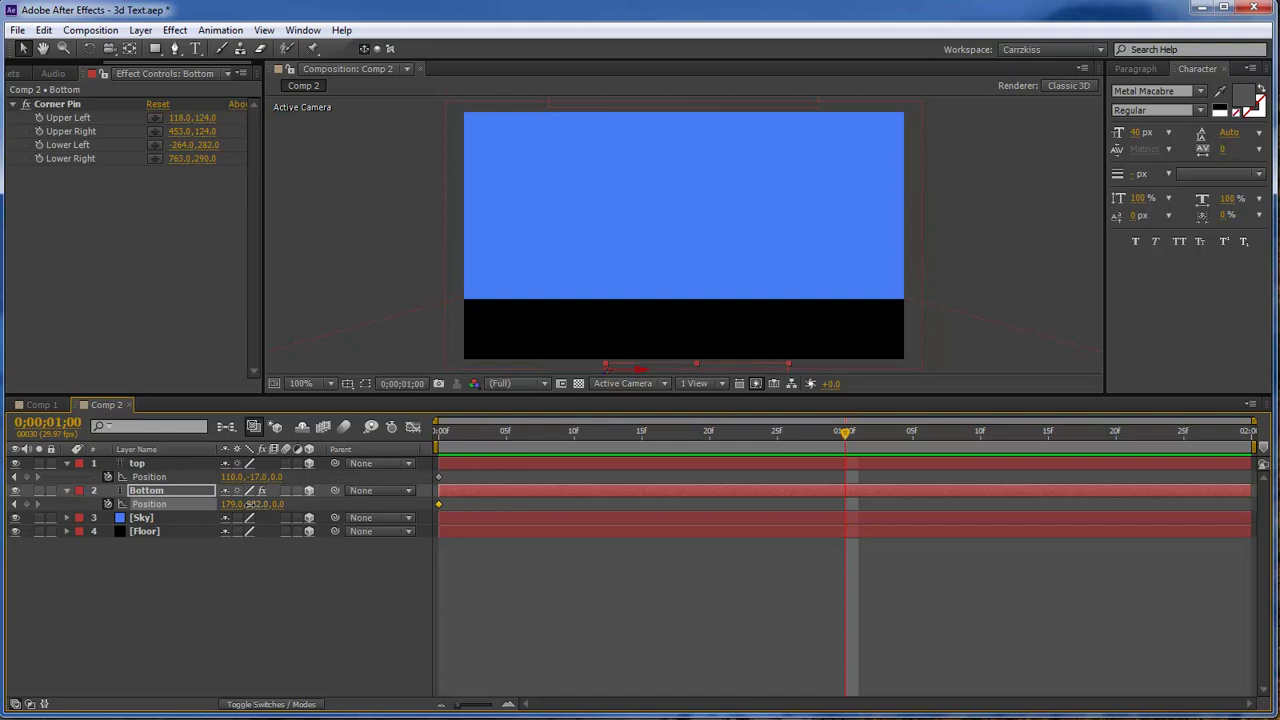
pyautogui.write('286')
pyautogui.press('Return')
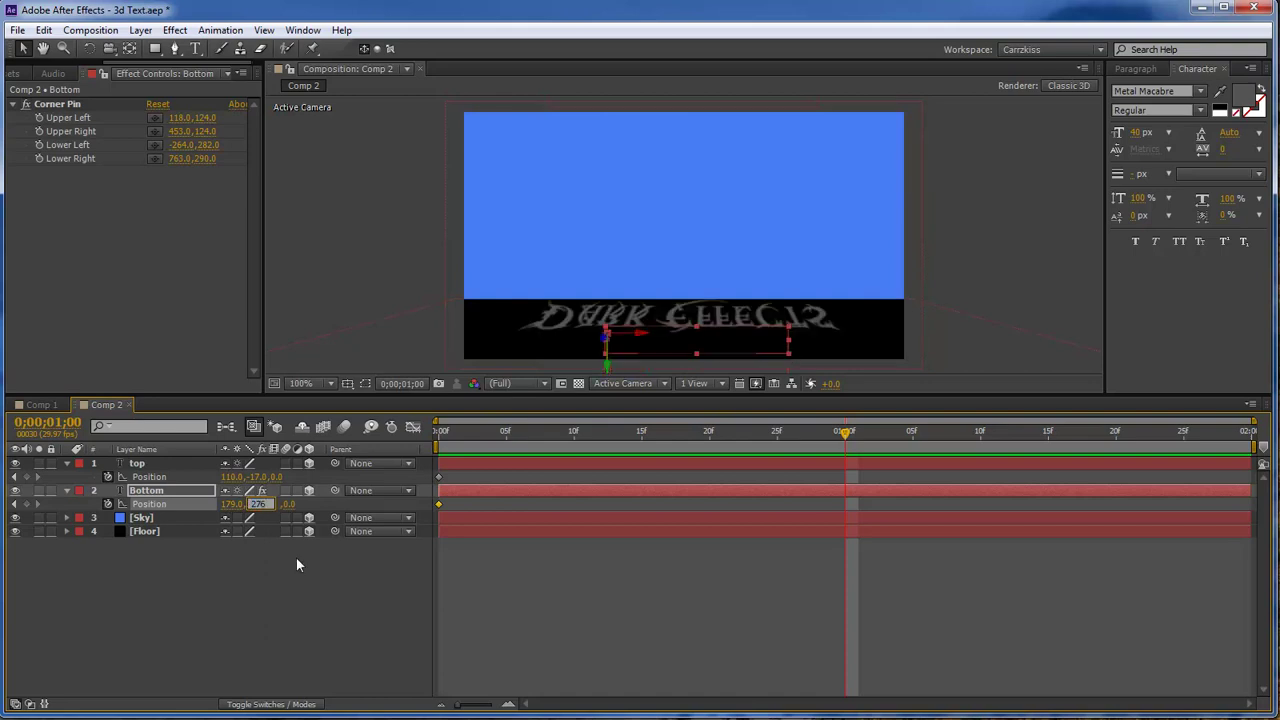
pyautogui.click(255, 477)
pyautogui.write('272')
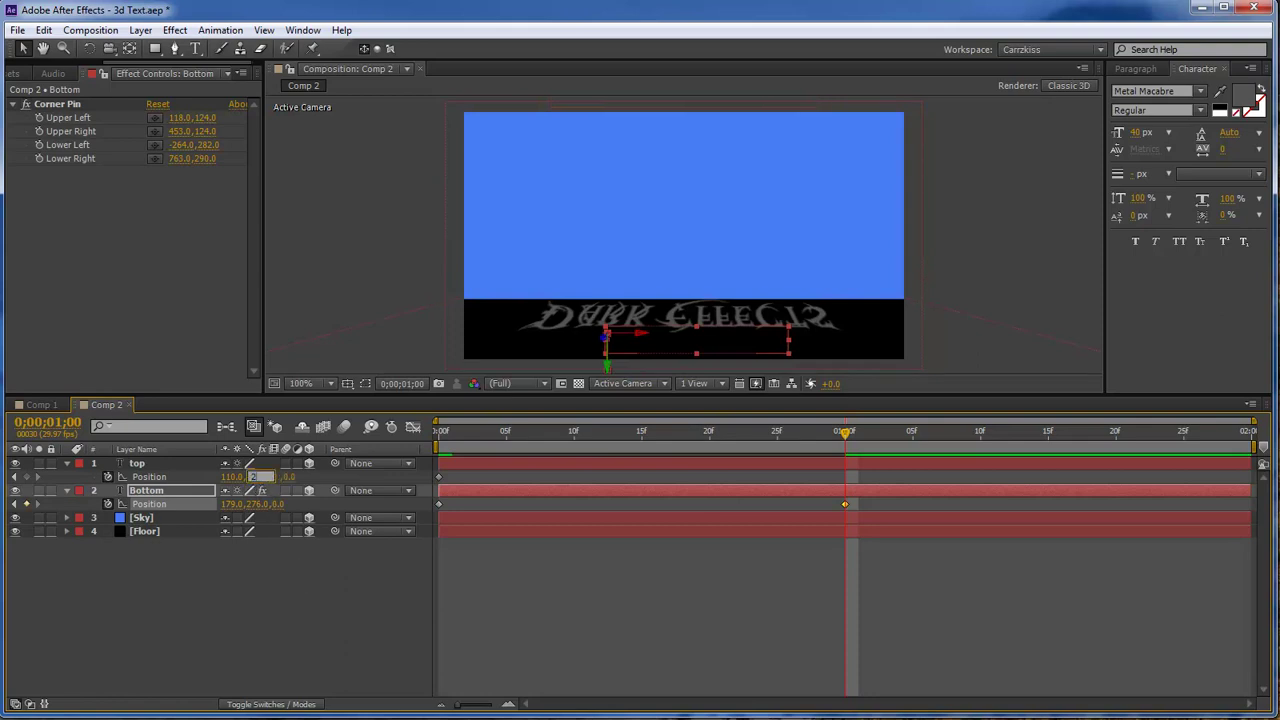
pyautogui.press('Return')
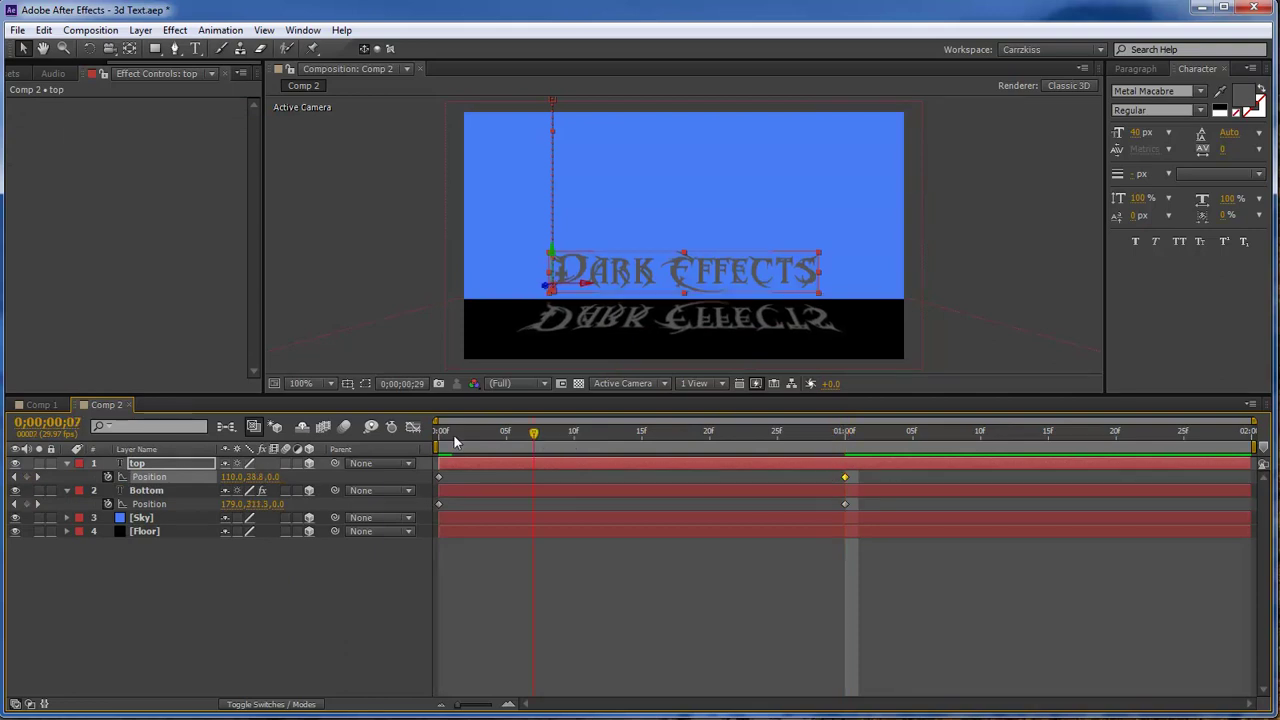
# - Set both text layers' Opacity to 0% and keyframe it at the first frame
pyautogui.moveTo(846, 437); pyautogui.dragTo(440, 437)
pyautogui.click(144, 462)
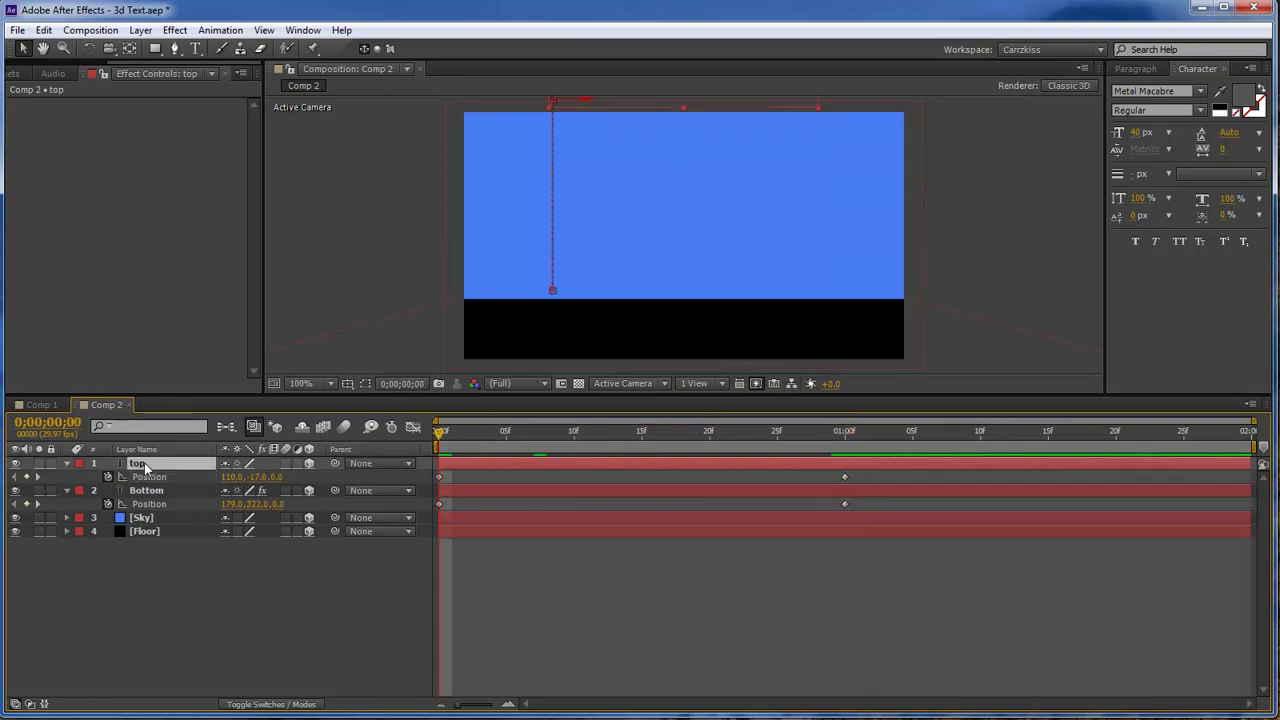
pyautogui.keyDown('shift'); pyautogui.click(148, 491); pyautogui.keyUp('shift')
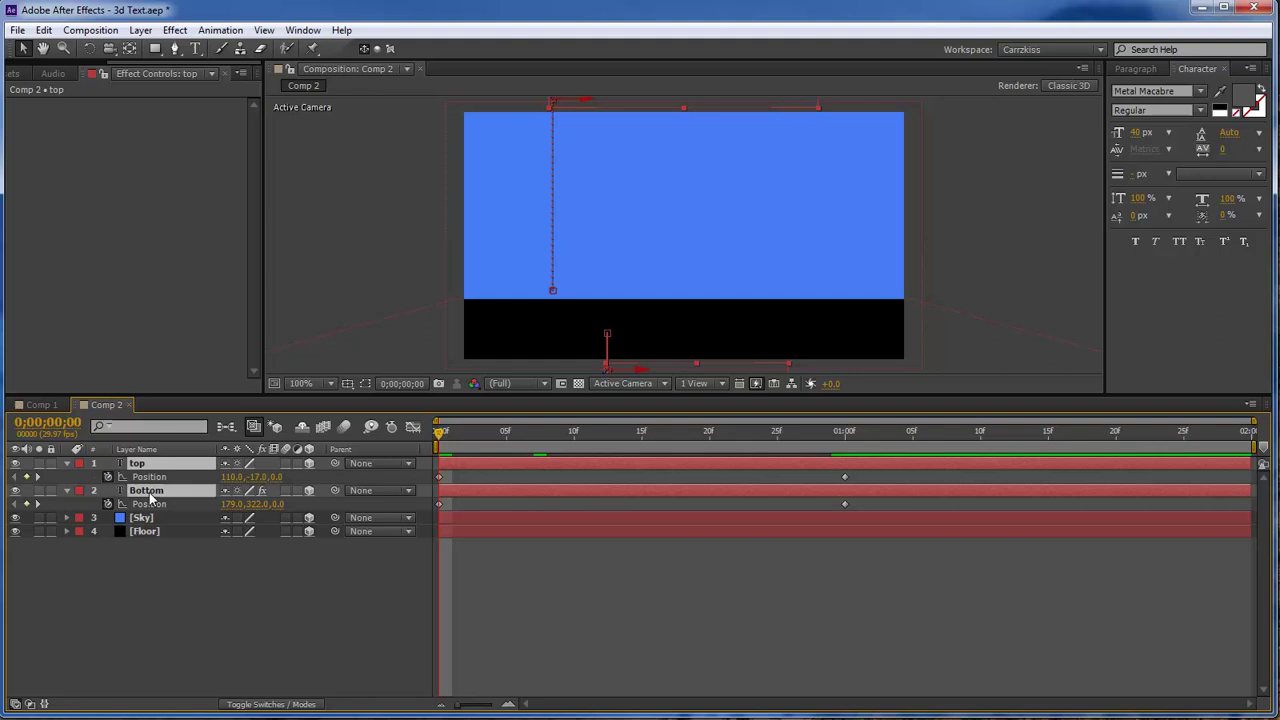
pyautogui.press('t')
pyautogui.click(231, 477)
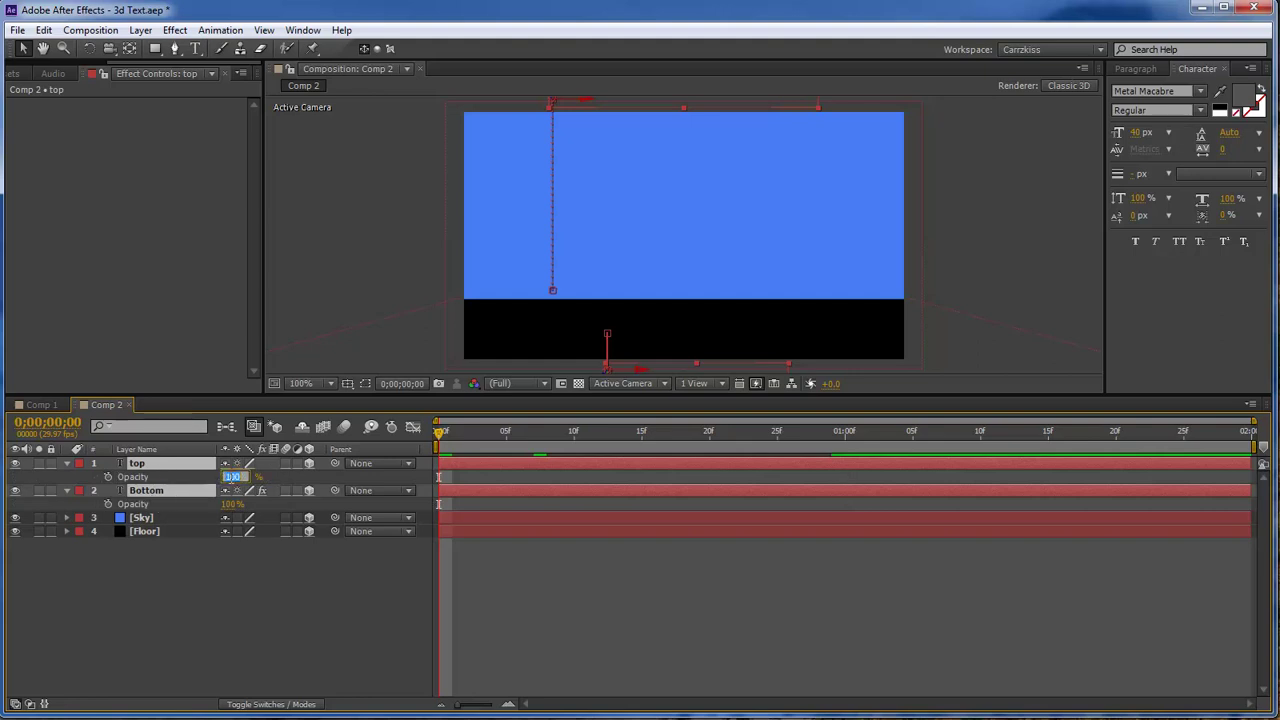
pyautogui.write('0')
pyautogui.click(228, 510)
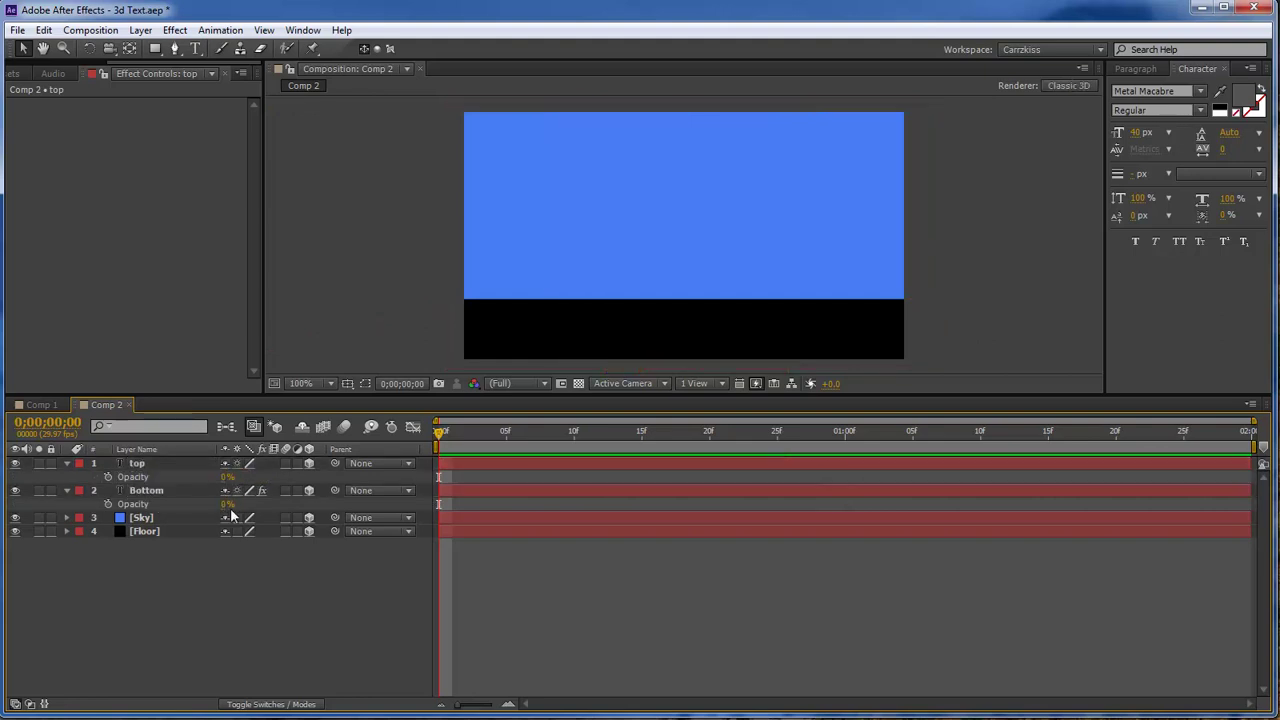
pyautogui.click(440, 432)
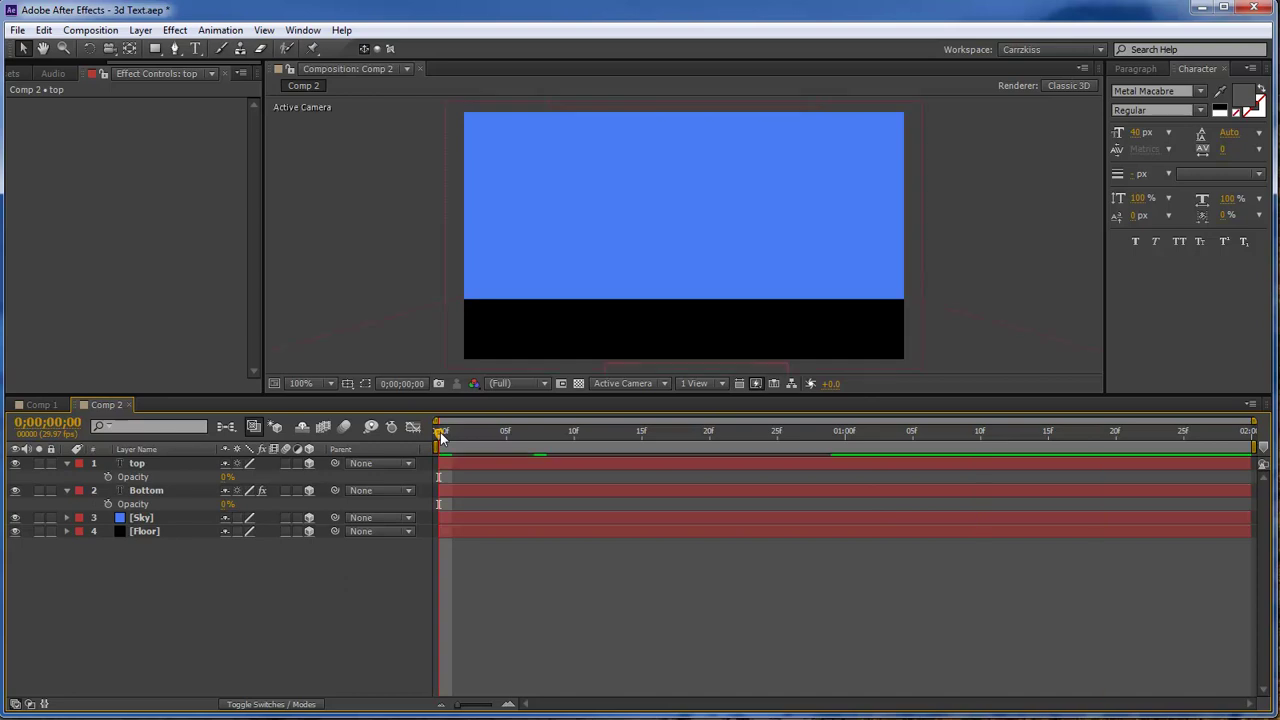
pyautogui.click(108, 477)
pyautogui.click(108, 504)
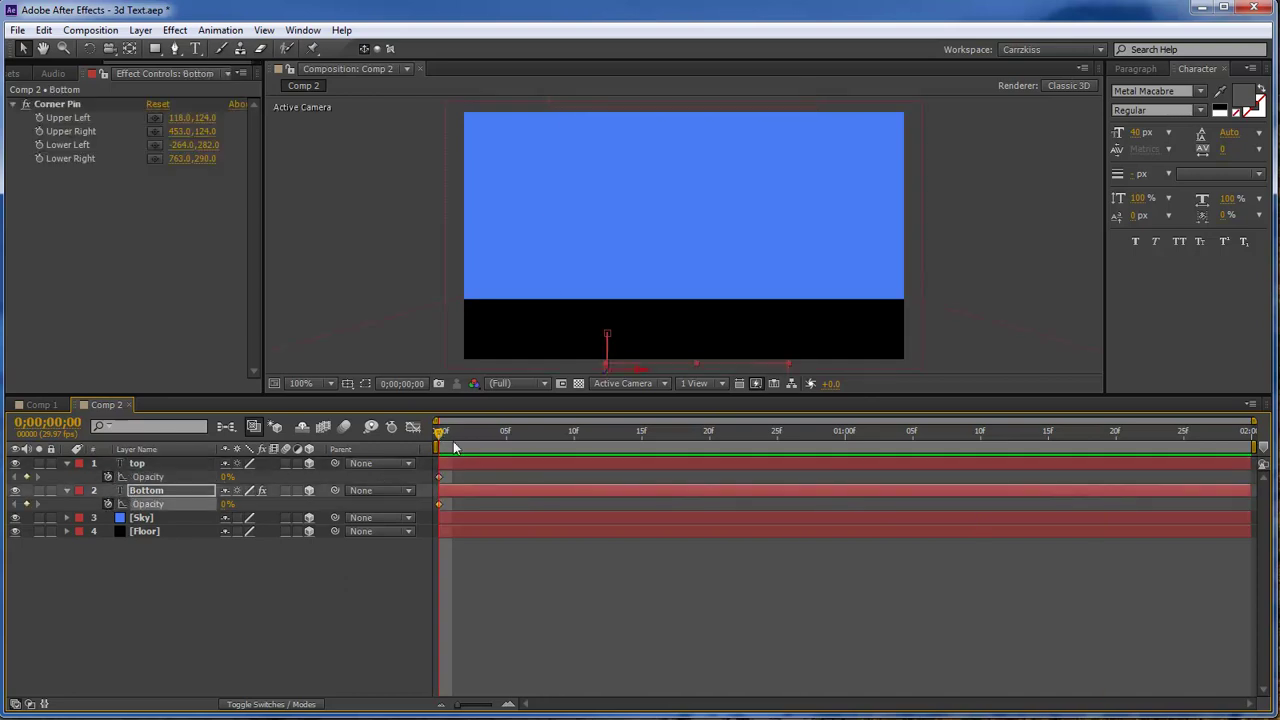
# - At one second, set the title's Opacity to 95% and the reflection's to 49%
pyautogui.moveTo(437, 440); pyautogui.dragTo(846, 440)
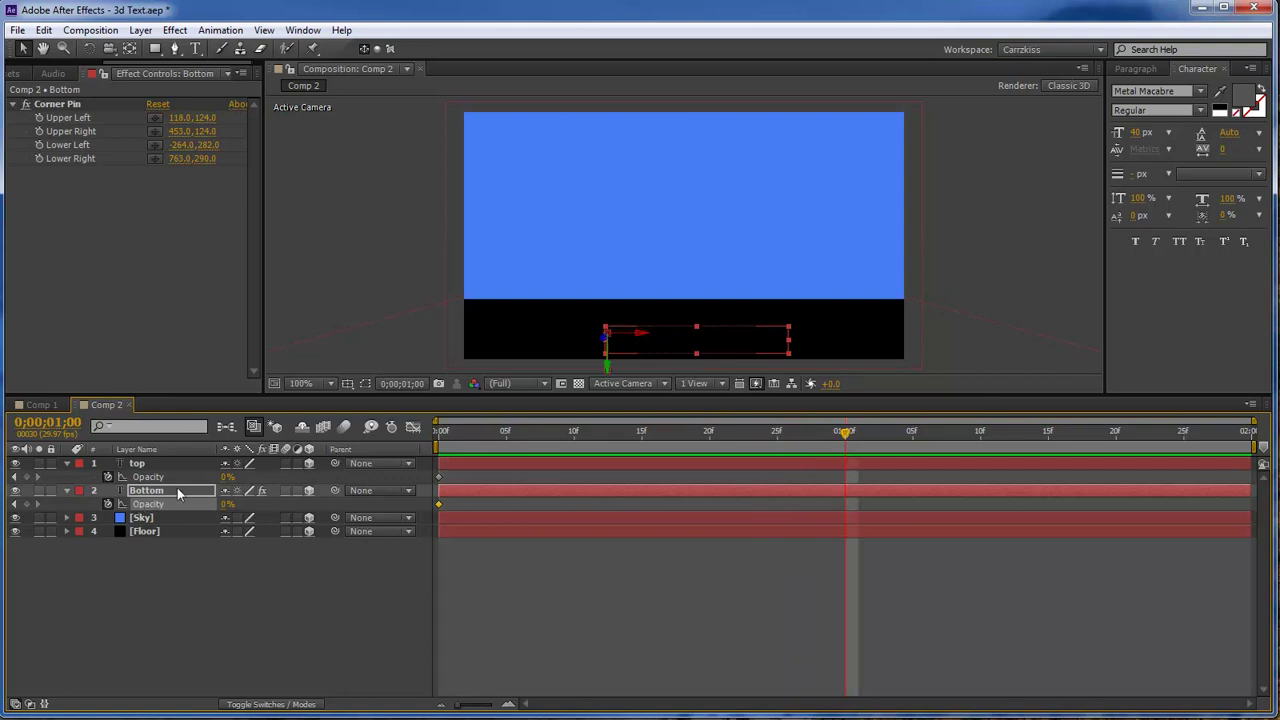
pyautogui.click(226, 478)
pyautogui.write('95')
pyautogui.press('Return')
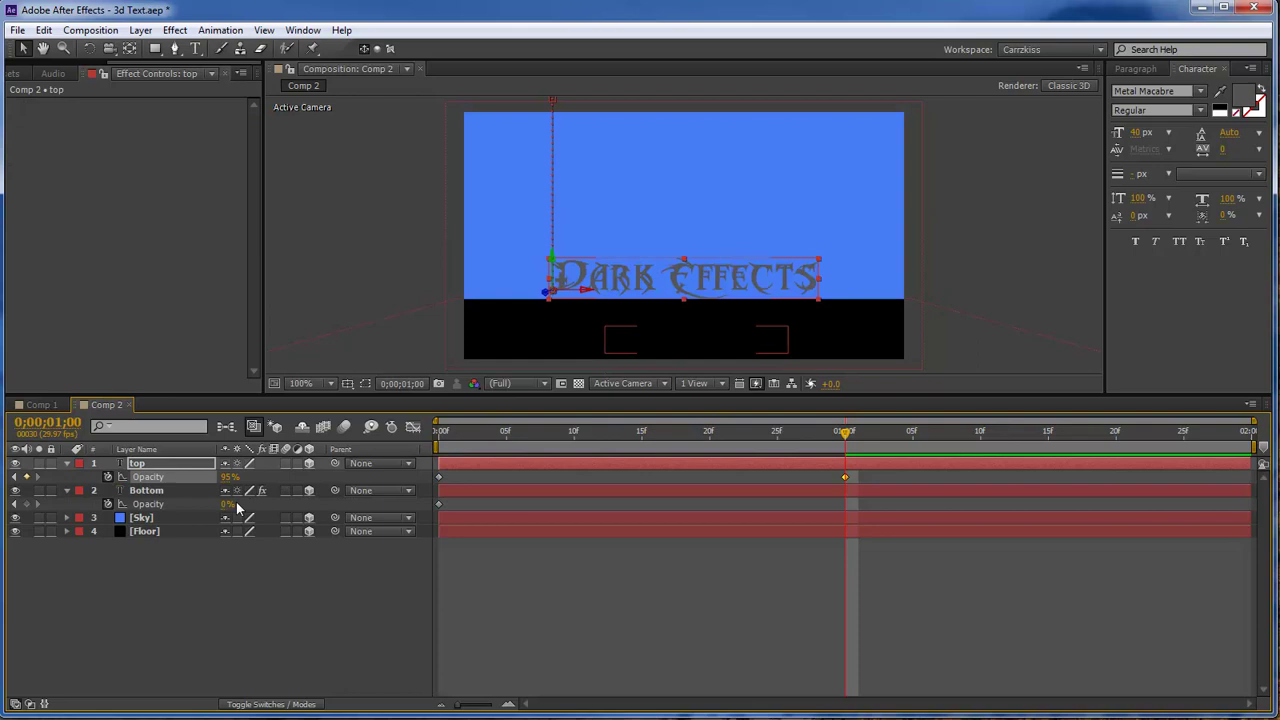
pyautogui.click(230, 504)
pyautogui.write('49')
pyautogui.press('Return')
# - At frame 25, set the reflection's Opacity to 15%
pyautogui.moveTo(848, 438); pyautogui.dragTo(777, 438)
pyautogui.click(228, 538)
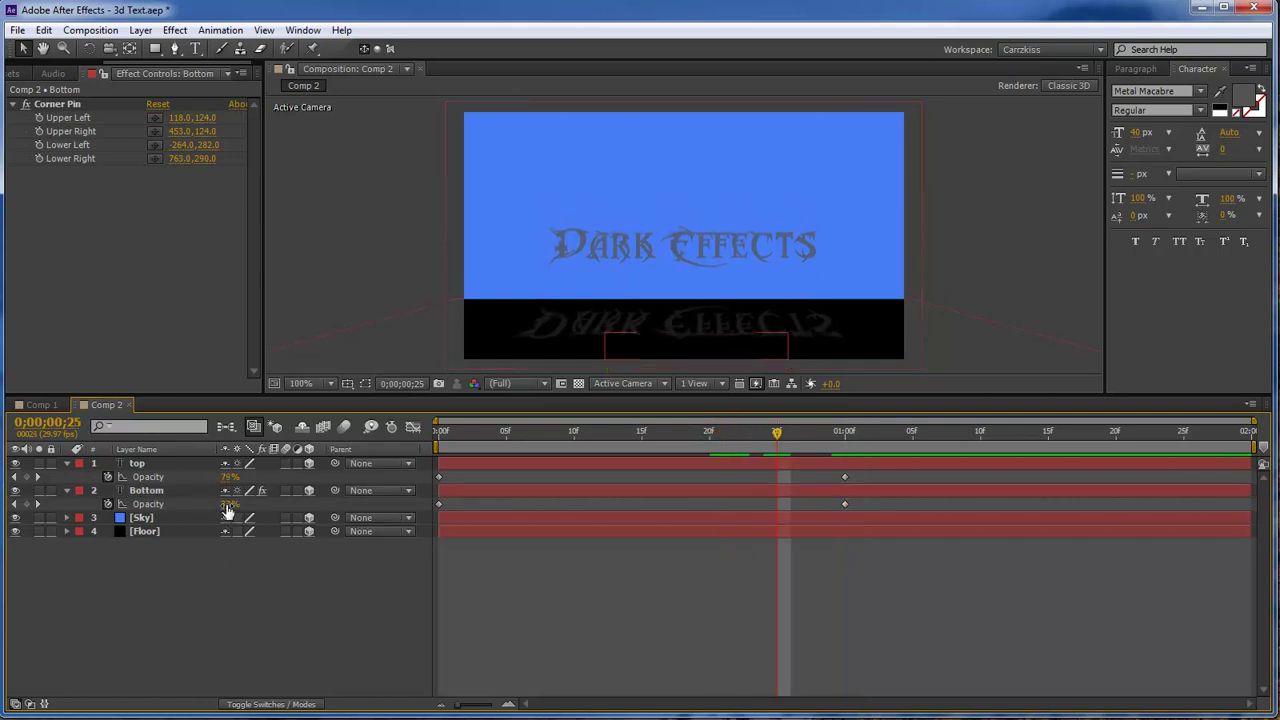
pyautogui.click(237, 503)
pyautogui.write('15')
pyautogui.press('Return')
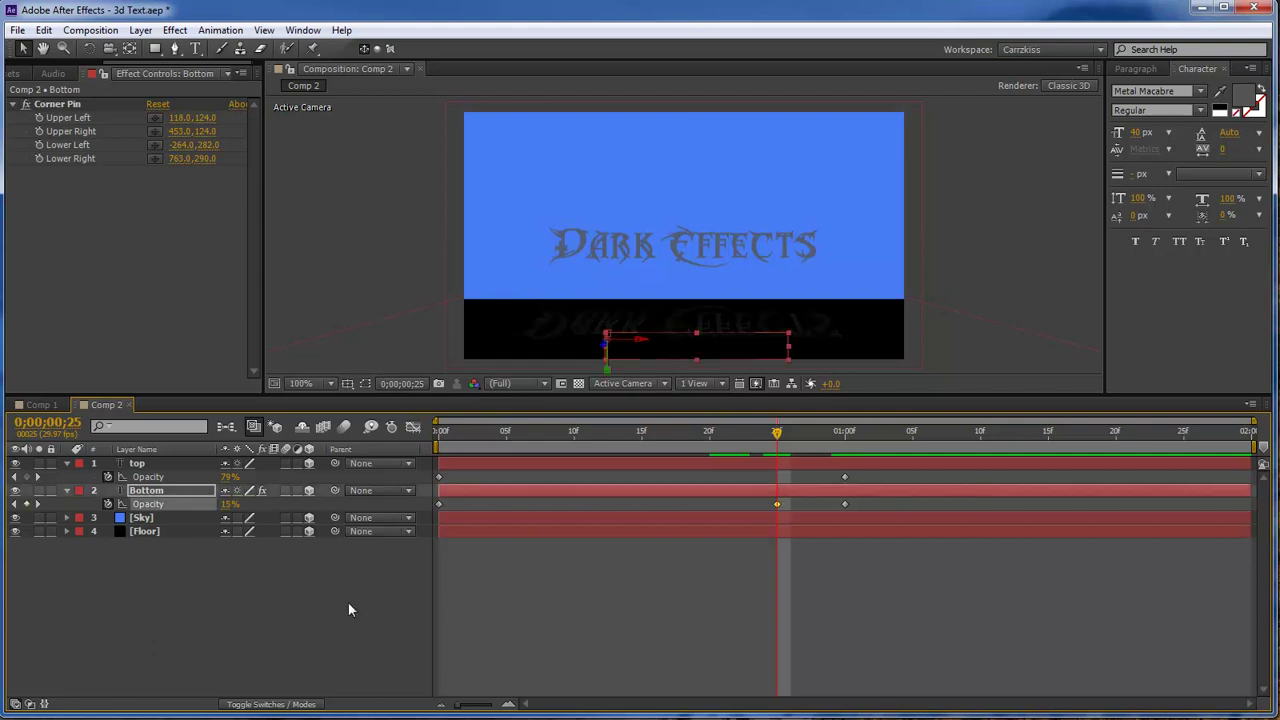
pyautogui.moveTo(775, 430); pyautogui.dragTo(437, 443)
# - RAM-preview the slide and fade-in animation
pyautogui.click(381, 591)
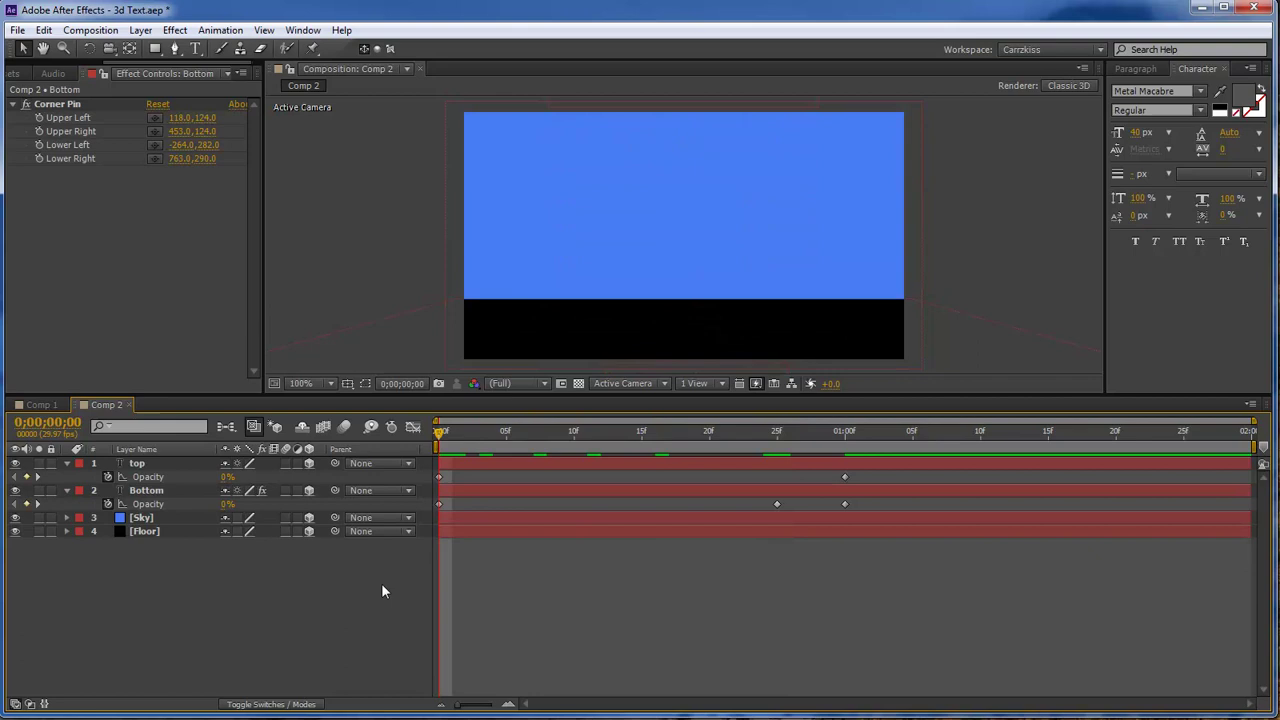
pyautogui.press('KP_0')
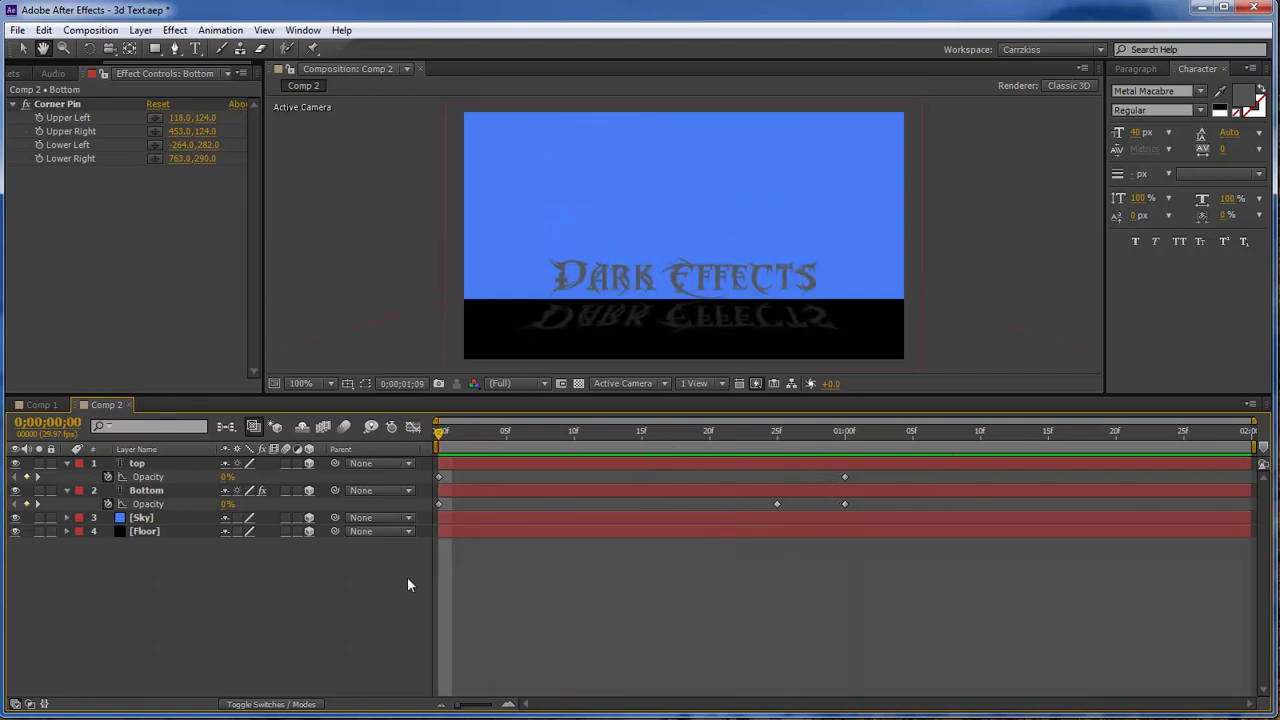
pyautogui.press('space')
# - Change the reflection's Opacity keyframes to 35% at one second and 12% at frame 25
pyautogui.moveTo(957, 438); pyautogui.dragTo(845, 438)
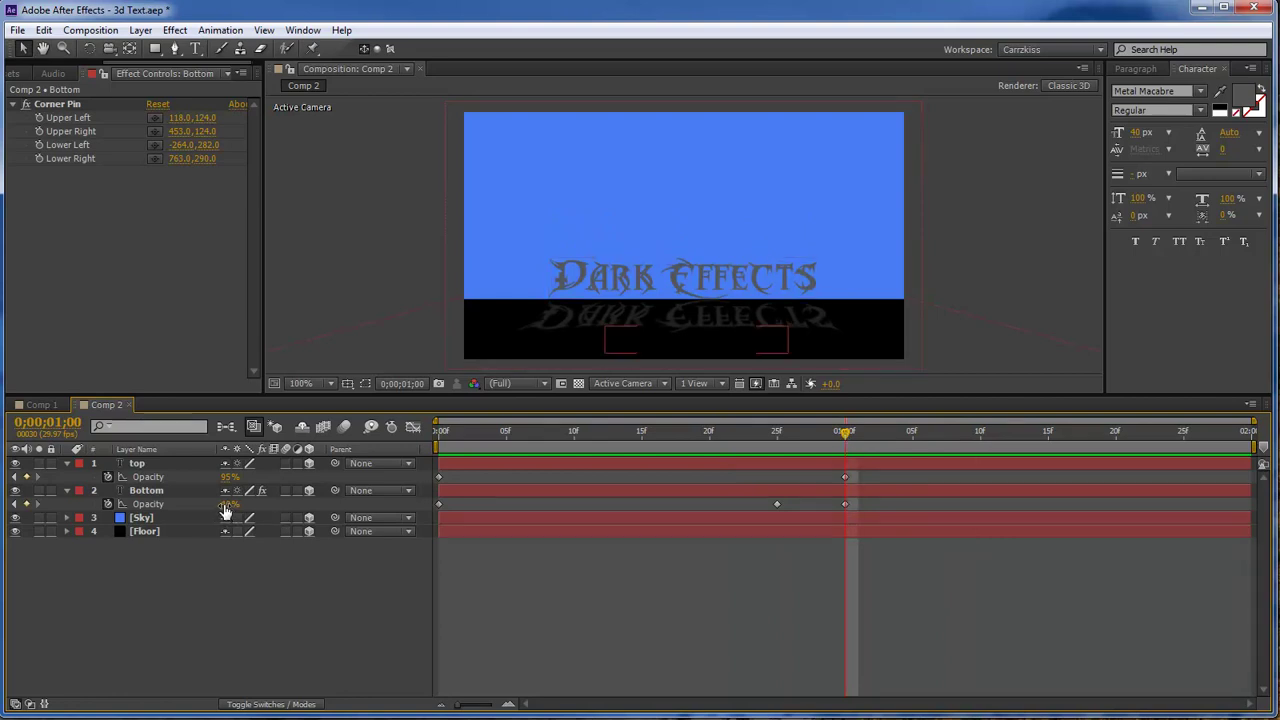
pyautogui.click(230, 504)
pyautogui.doubleClick(845, 504)
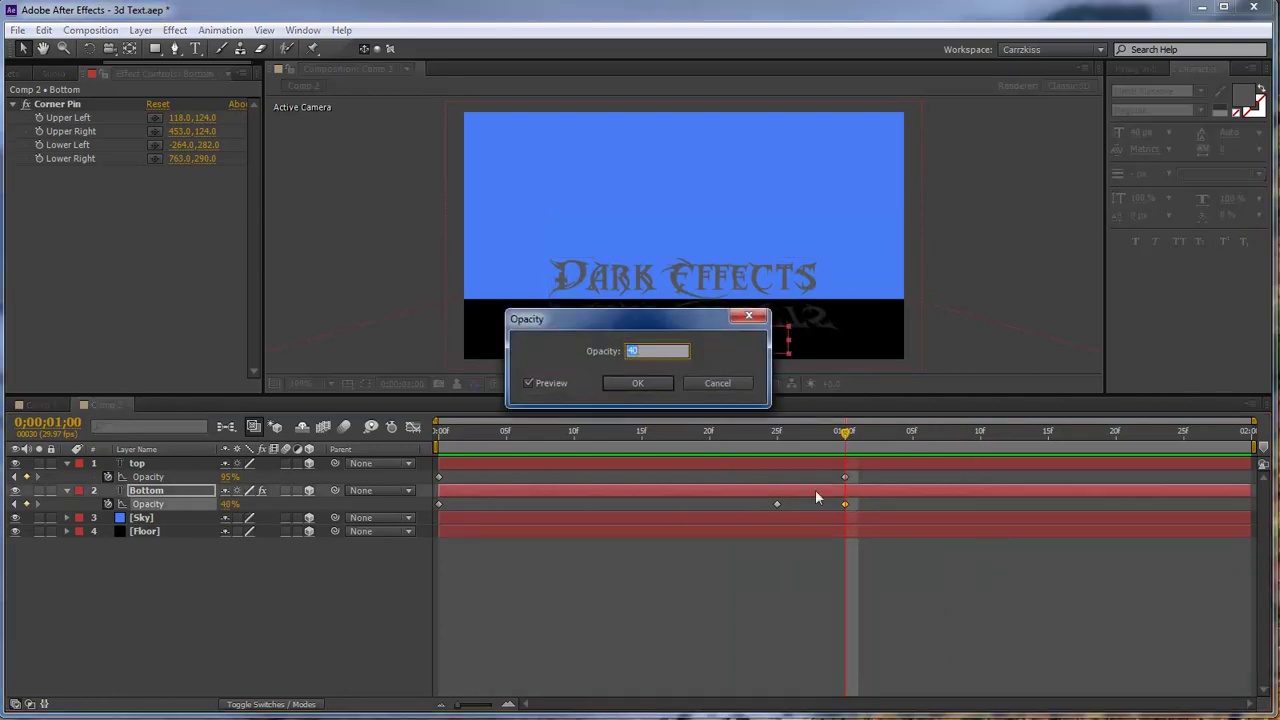
pyautogui.write('35')
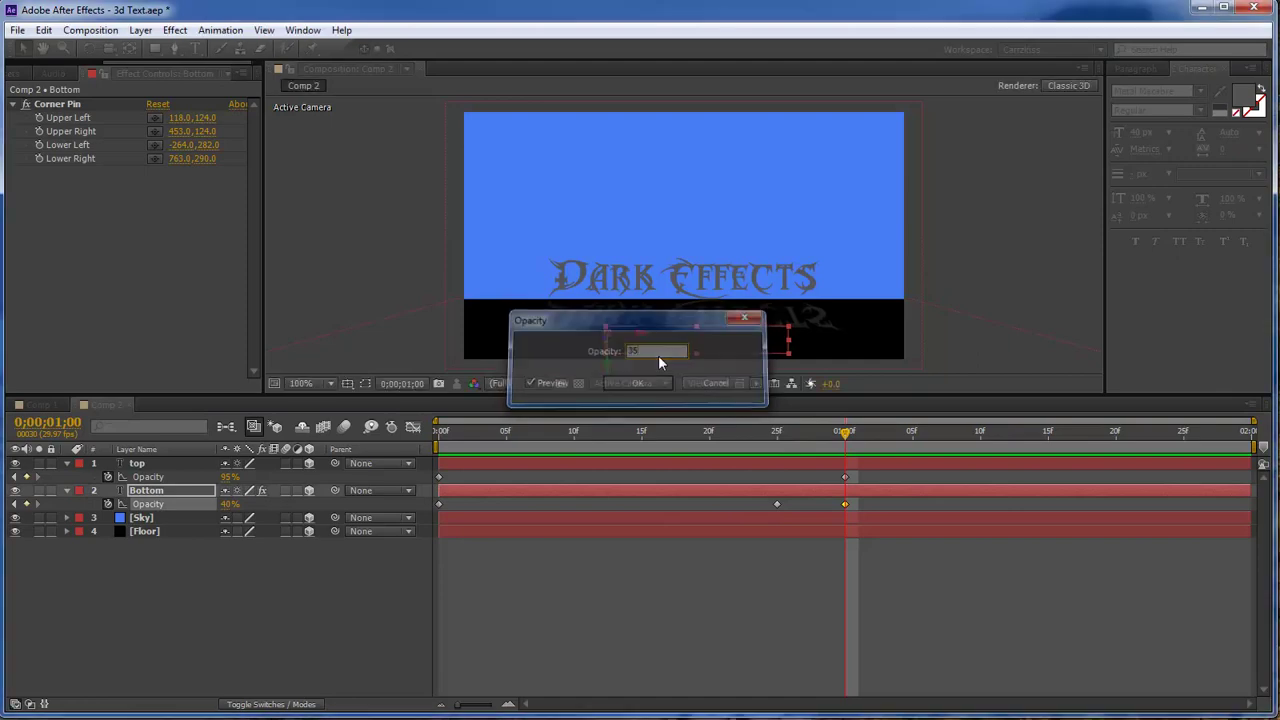
pyautogui.press('Return')
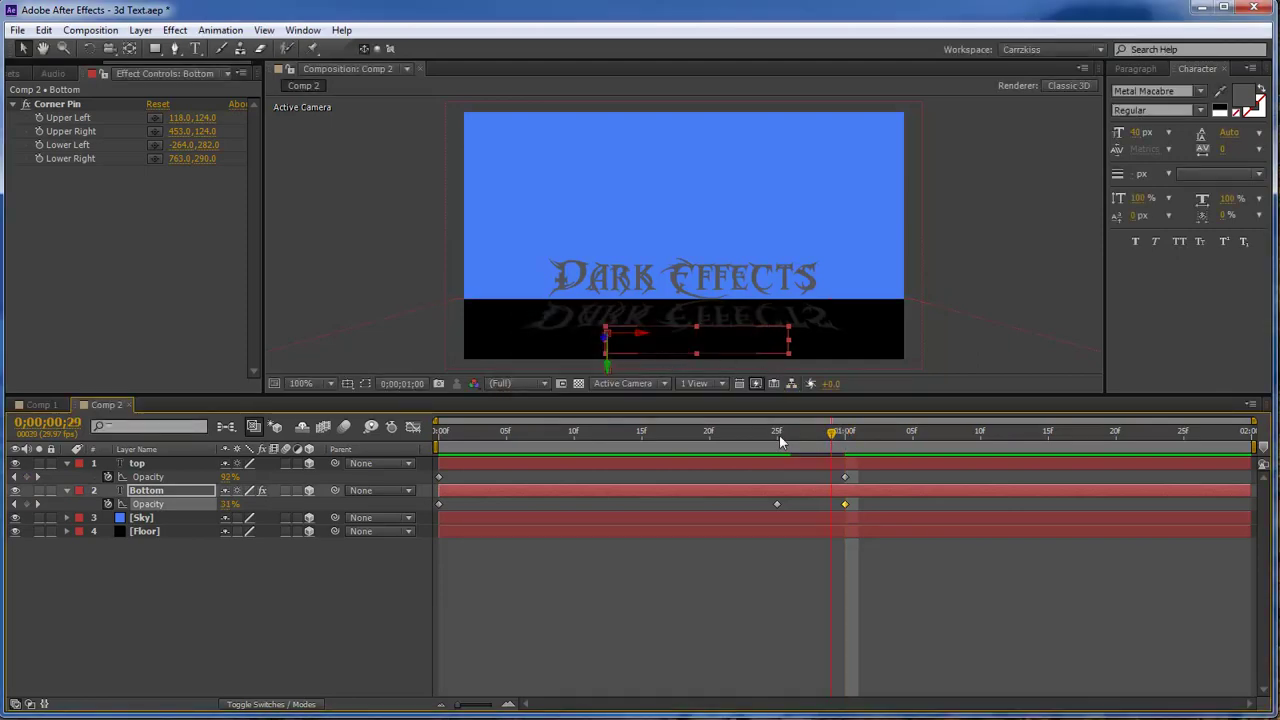
pyautogui.click(779, 434)
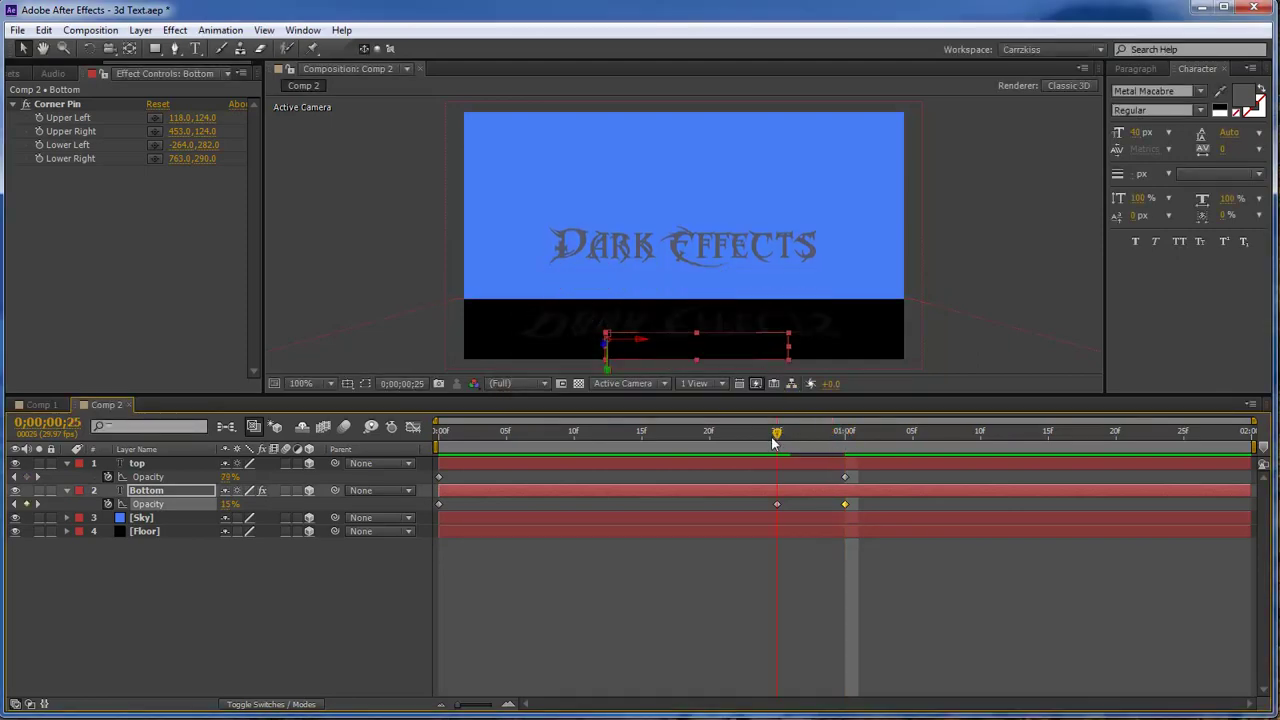
pyautogui.doubleClick(777, 504)
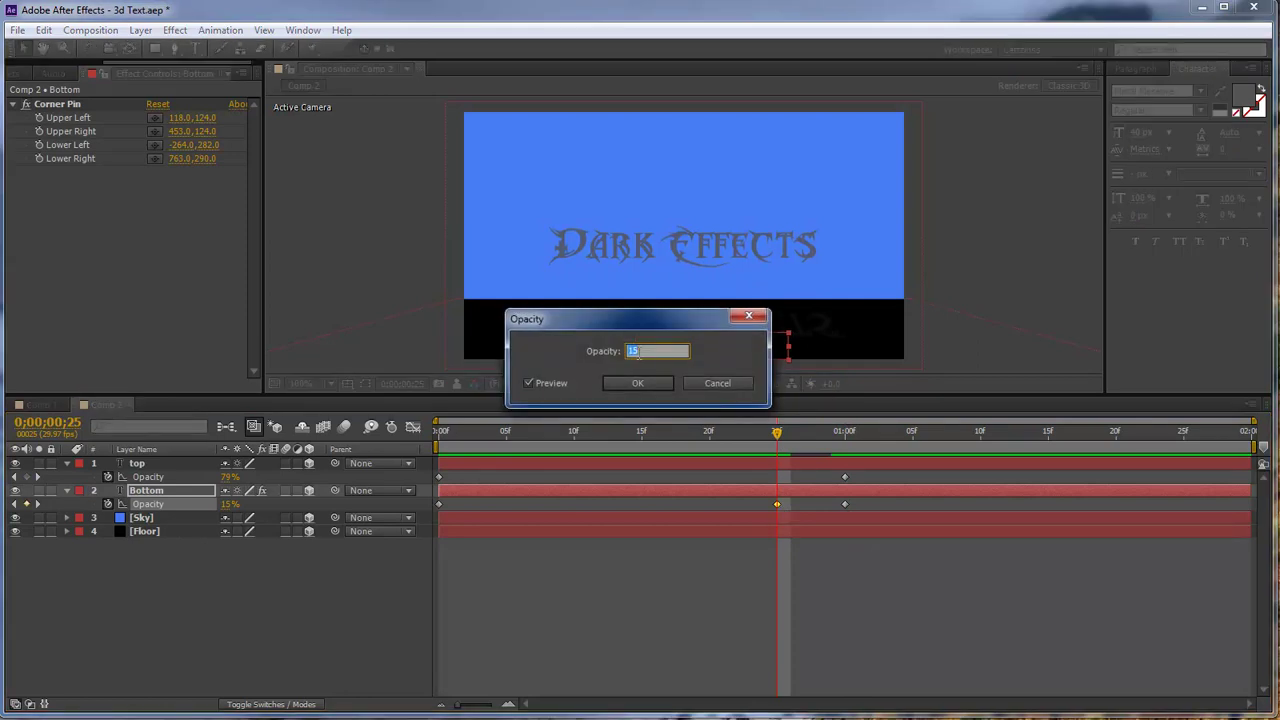
pyautogui.write('12')
pyautogui.press('Return')
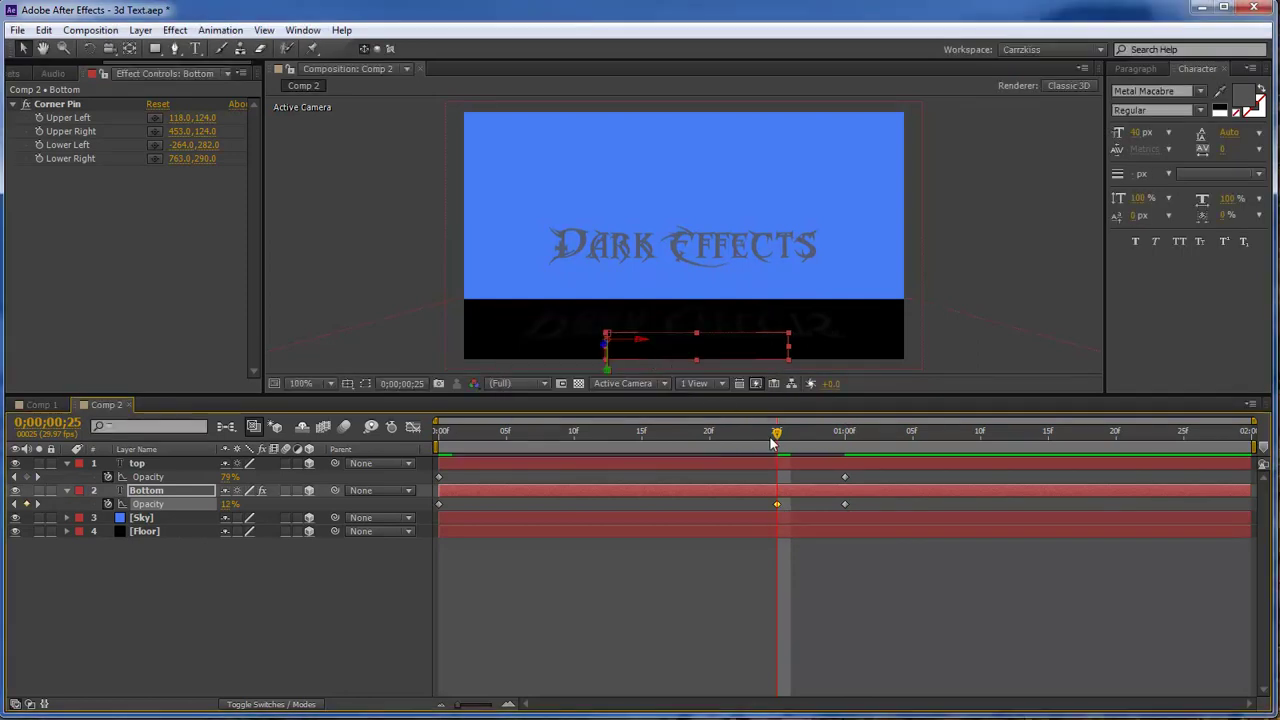
pyautogui.moveTo(790, 438); pyautogui.dragTo(843, 436)
pyautogui.press('KP_0')
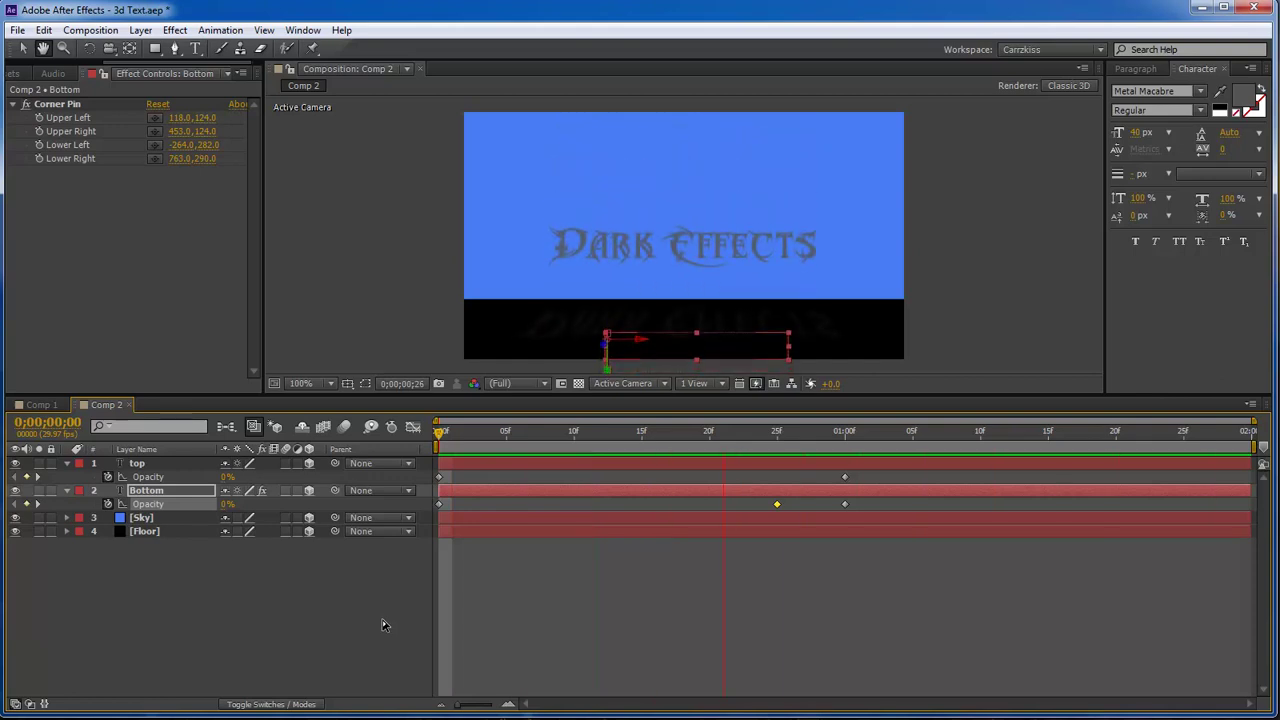
pyautogui.click(64, 104)
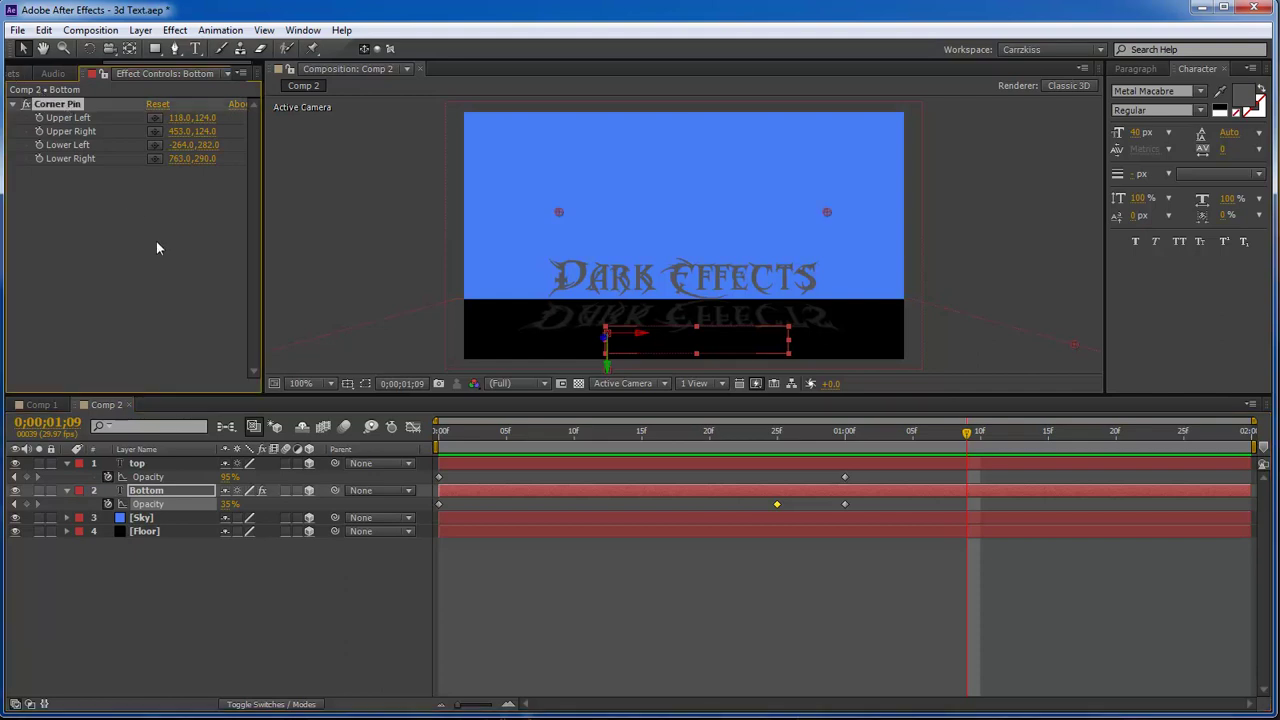